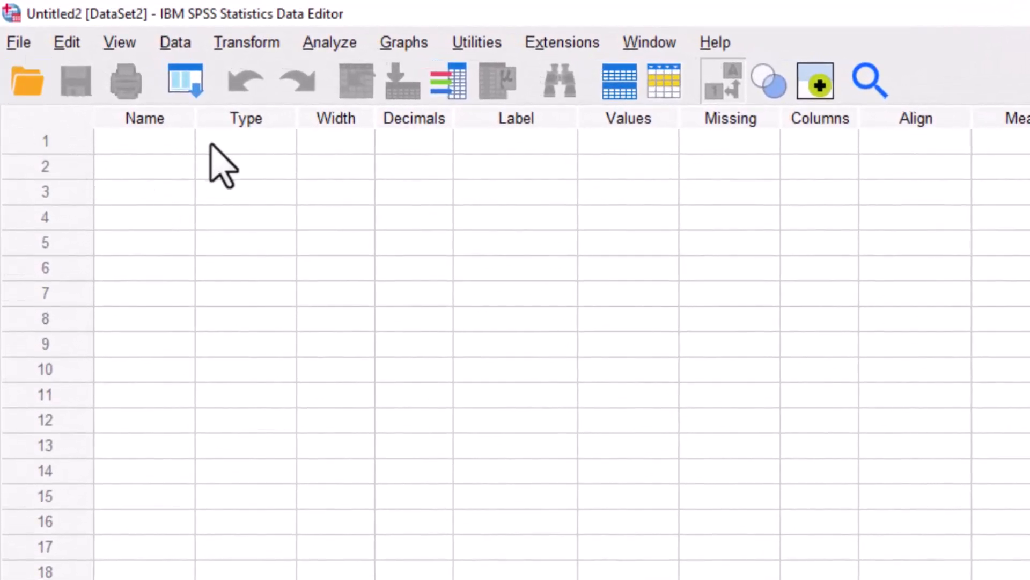
# - Start opening a data file and set the look-in location to This PC
pyautogui.click(18, 42)
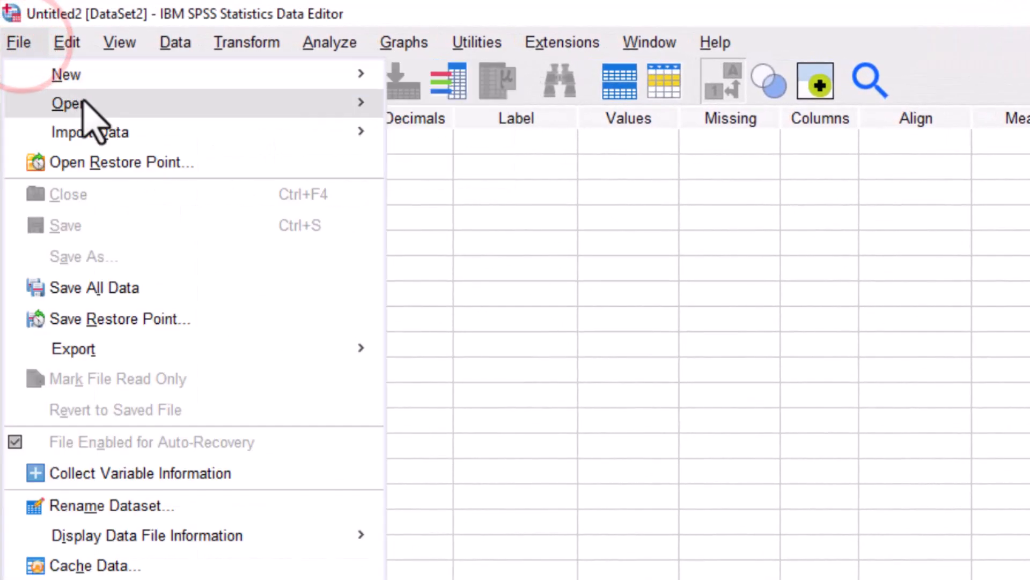
pyautogui.moveTo(146, 105)
pyautogui.click(424, 108)
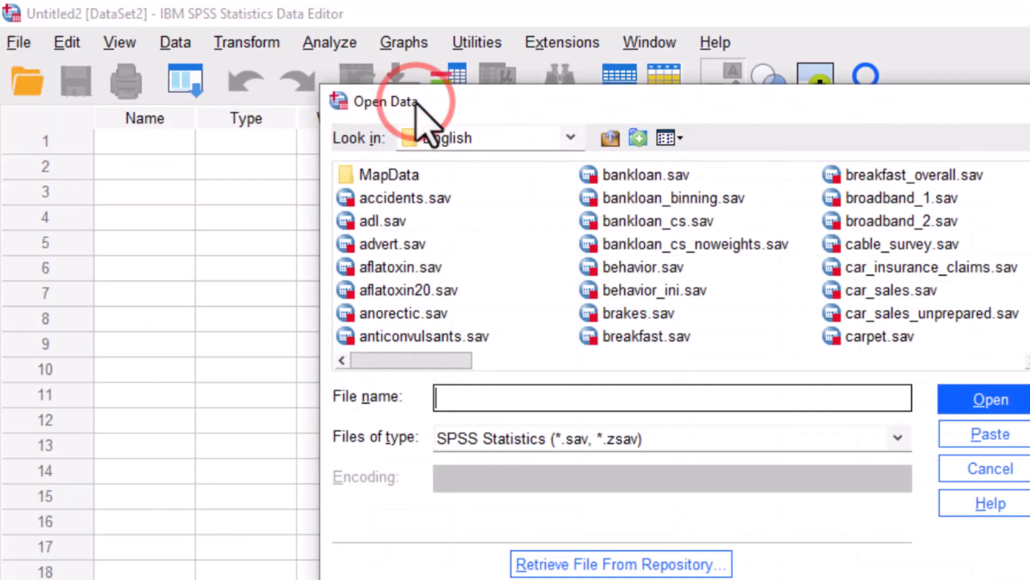
pyautogui.click(569, 137)
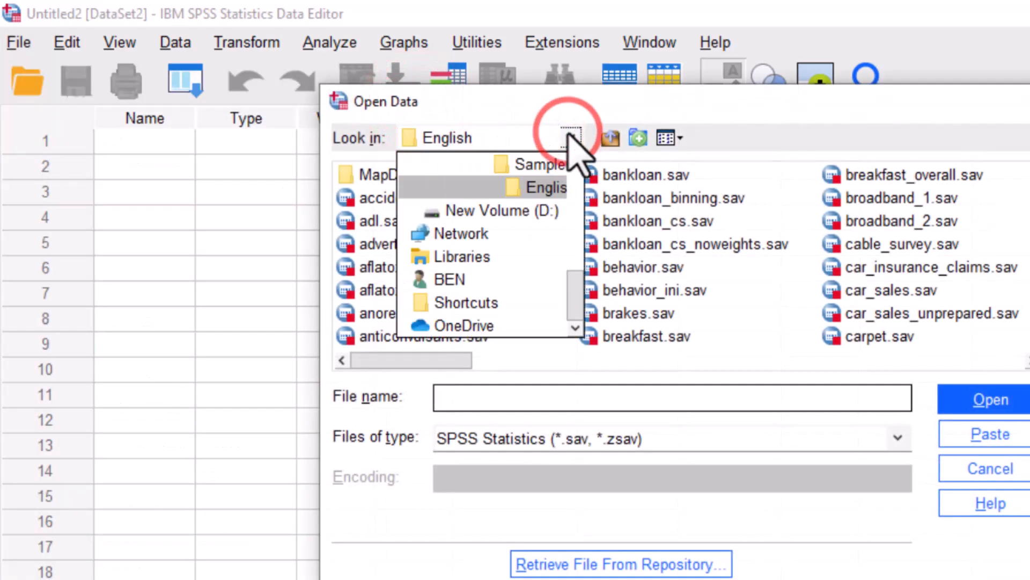
pyautogui.scroll(5, 577, 266)
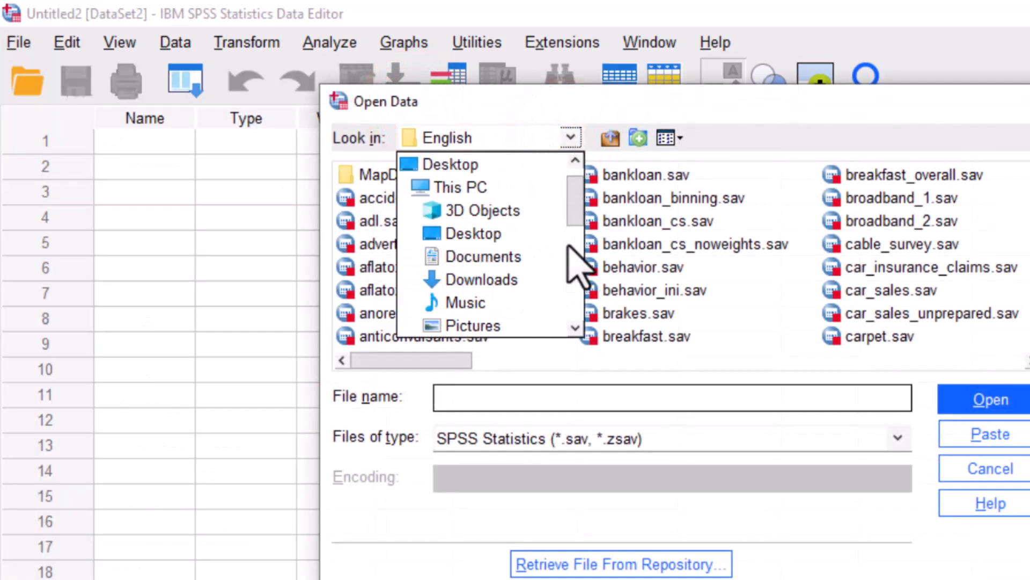
pyautogui.scroll(1, 576, 266)
pyautogui.click(454, 206)
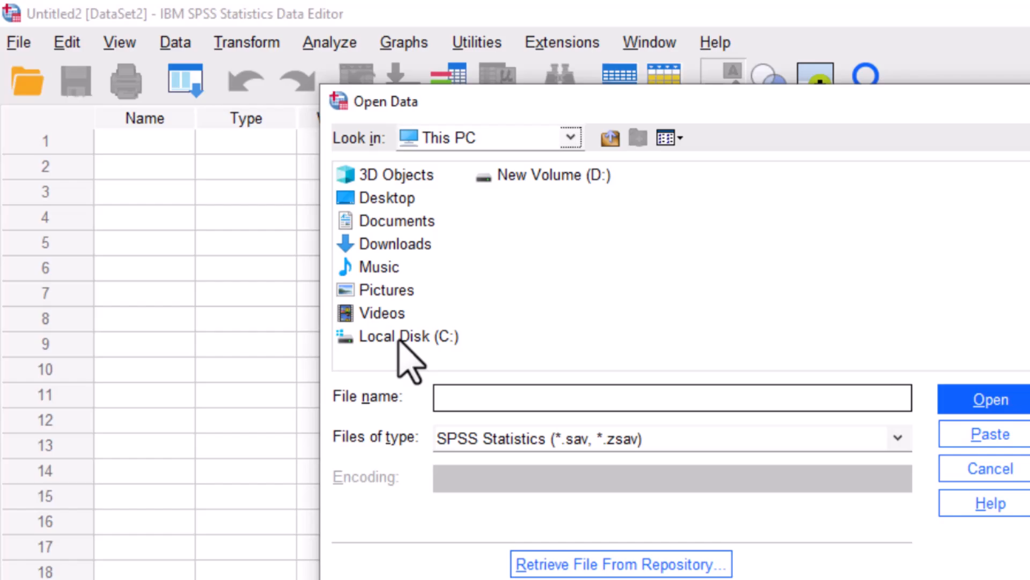
# - Open the sample data file adl.sav from C:\Program Files\IBM\SPSS\Statistics\27\Samples\English
pyautogui.doubleClick(401, 338)
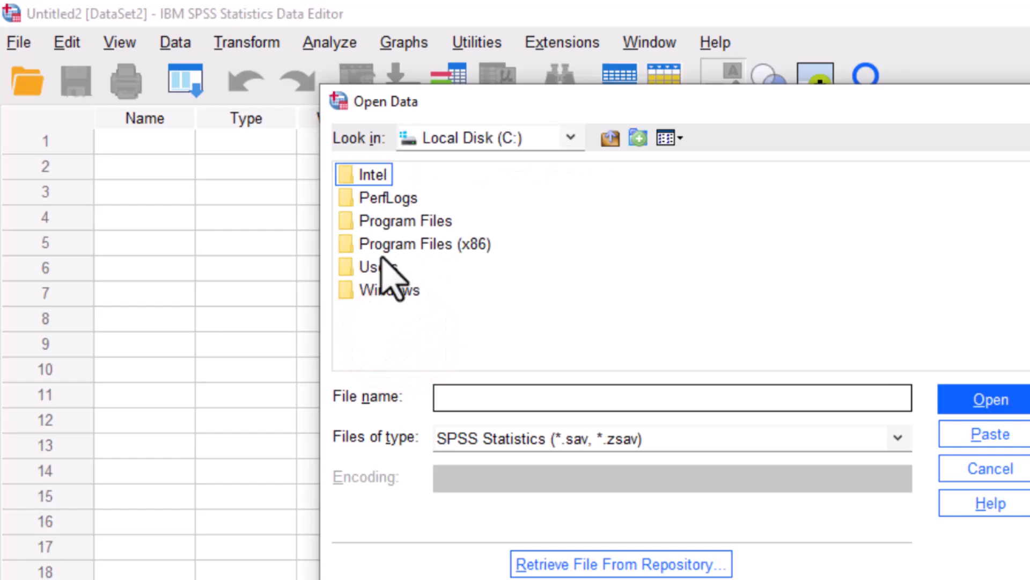
pyautogui.doubleClick(391, 225)
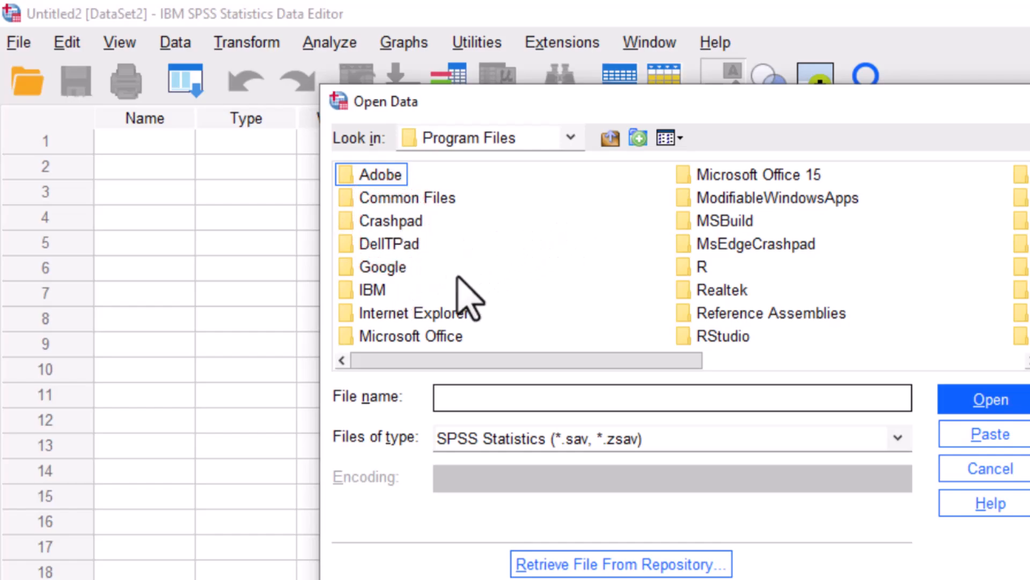
pyautogui.doubleClick(371, 285)
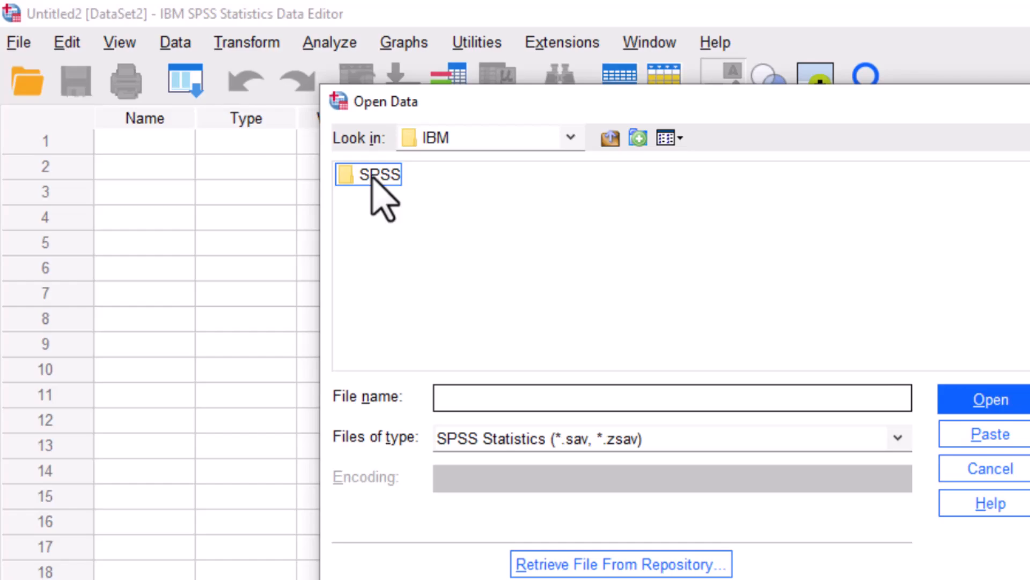
pyautogui.doubleClick(373, 182)
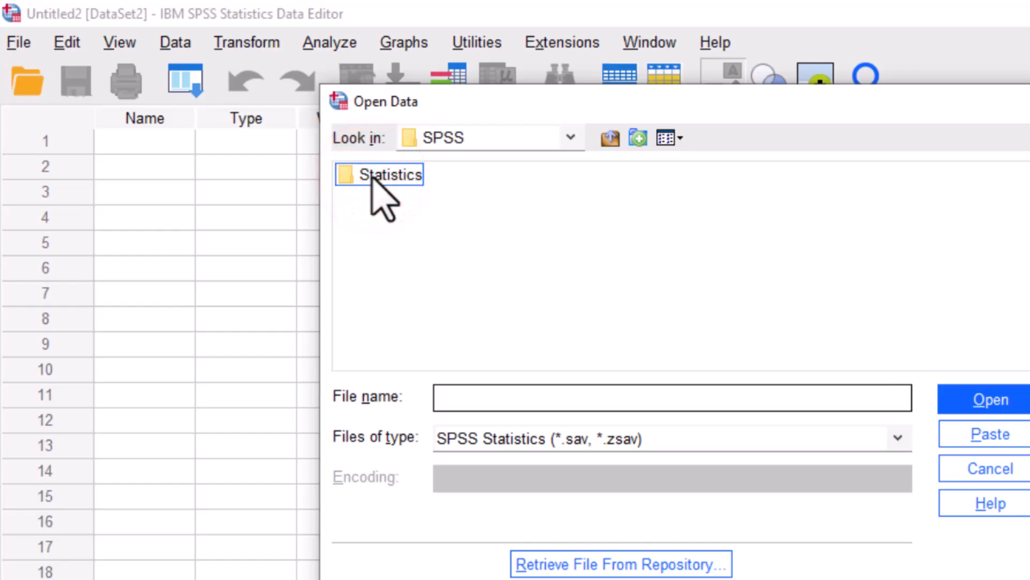
pyautogui.doubleClick(373, 178)
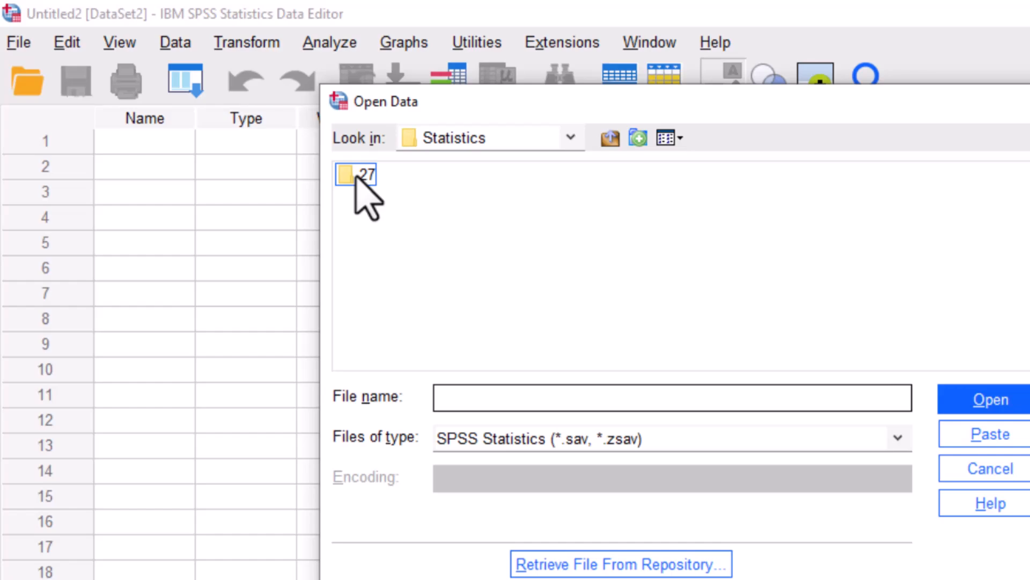
pyautogui.doubleClick(361, 181)
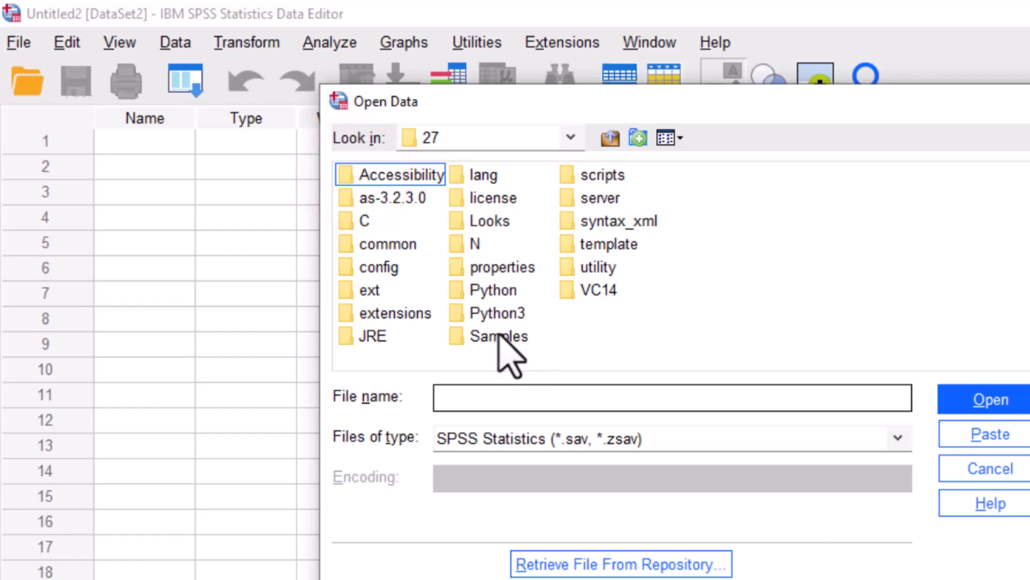
pyautogui.doubleClick(500, 336)
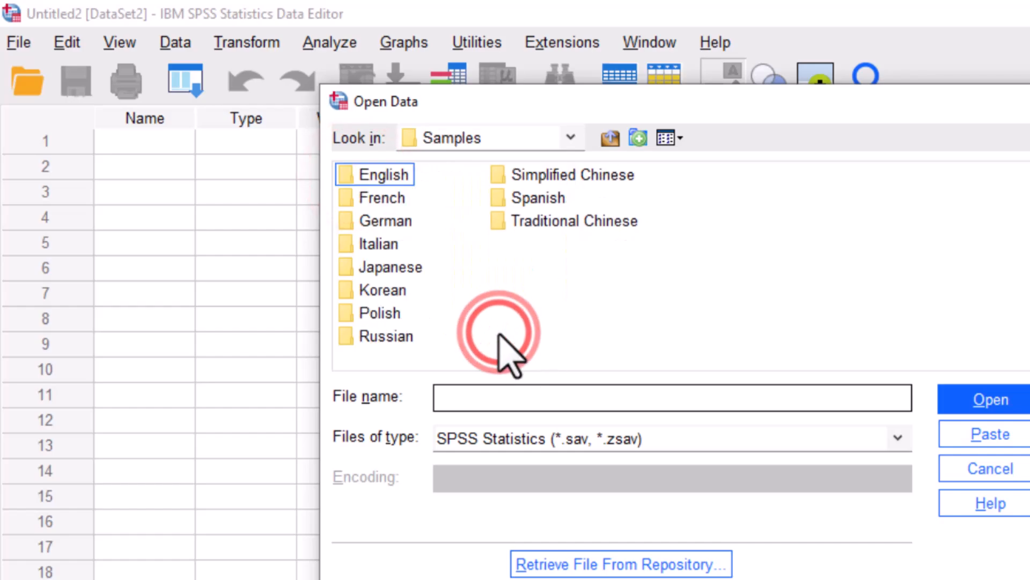
pyautogui.doubleClick(376, 175)
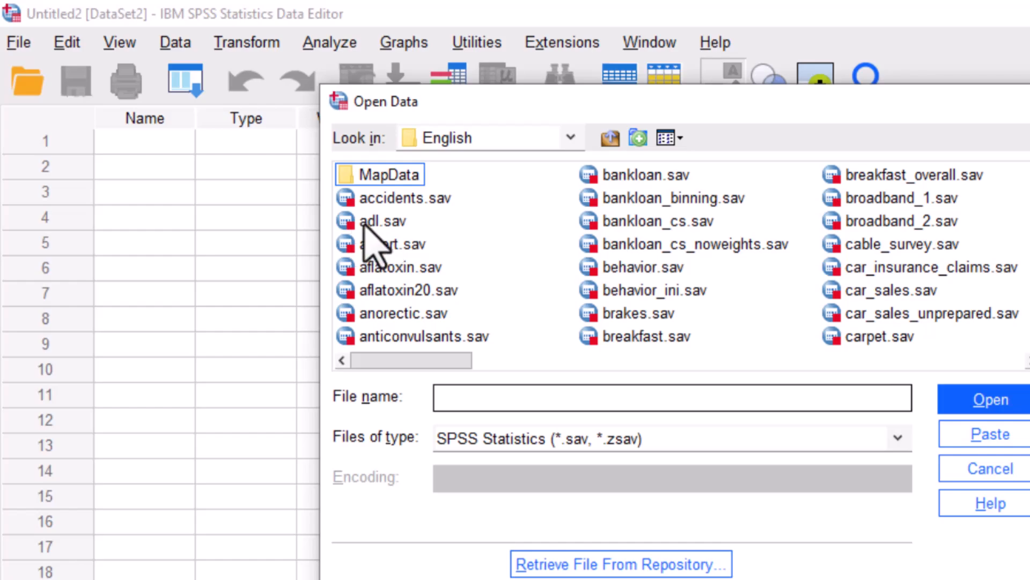
pyautogui.click(375, 221)
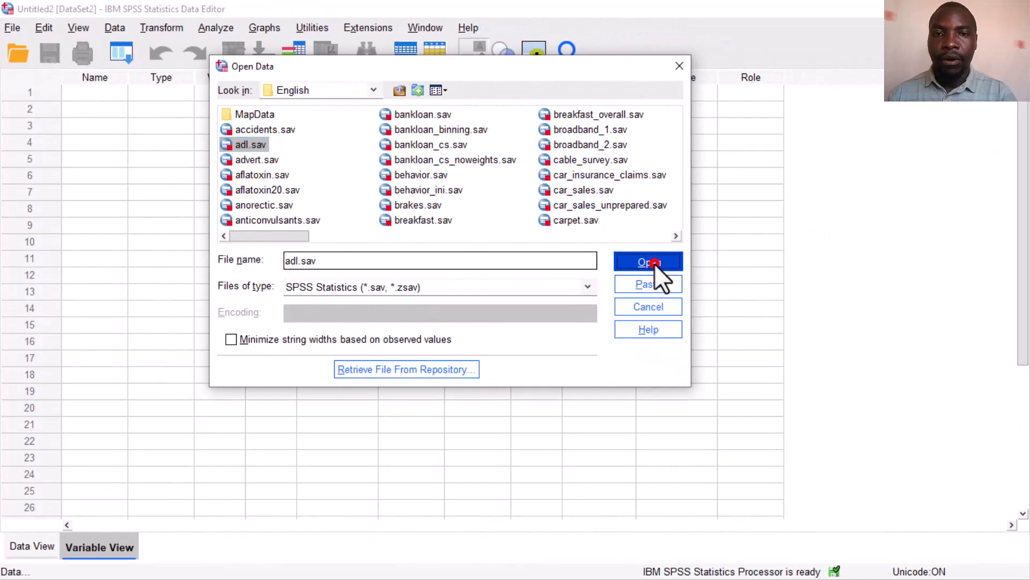
pyautogui.click(648, 261)
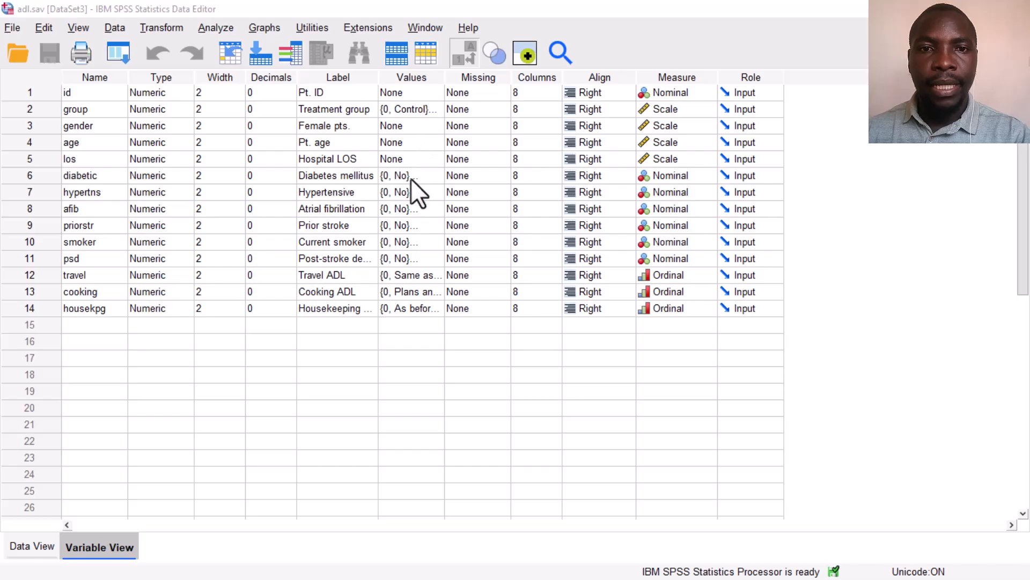
# - Check the value labels defined for the group variable and close their dialog
pyautogui.click(433, 107)
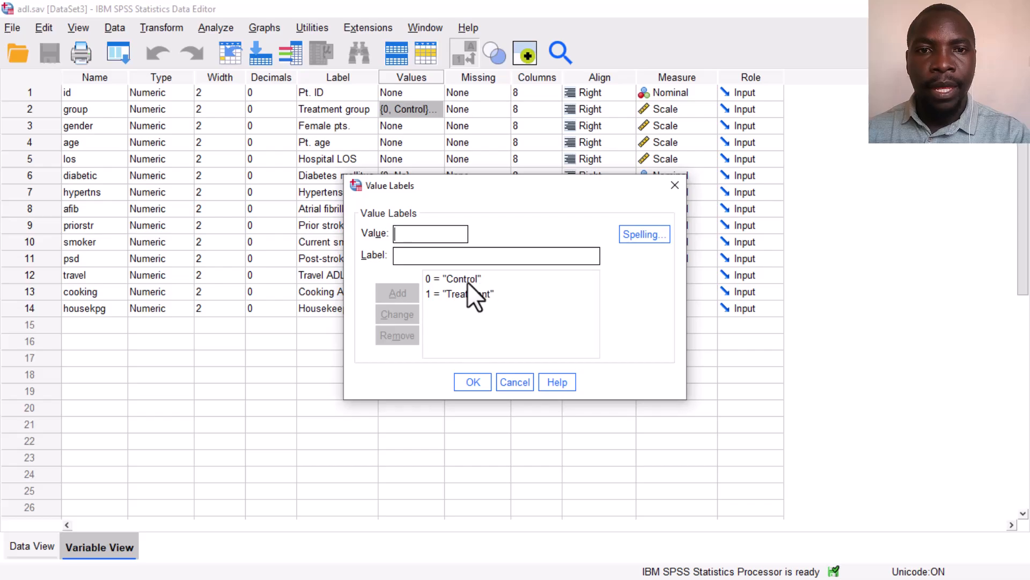
pyautogui.click(43, 107)
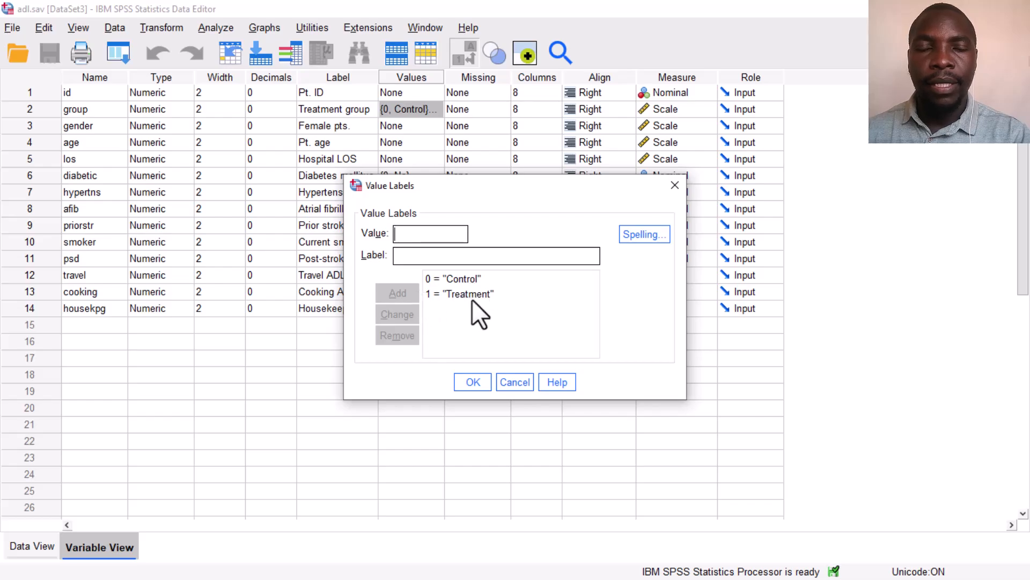
pyautogui.click(469, 384)
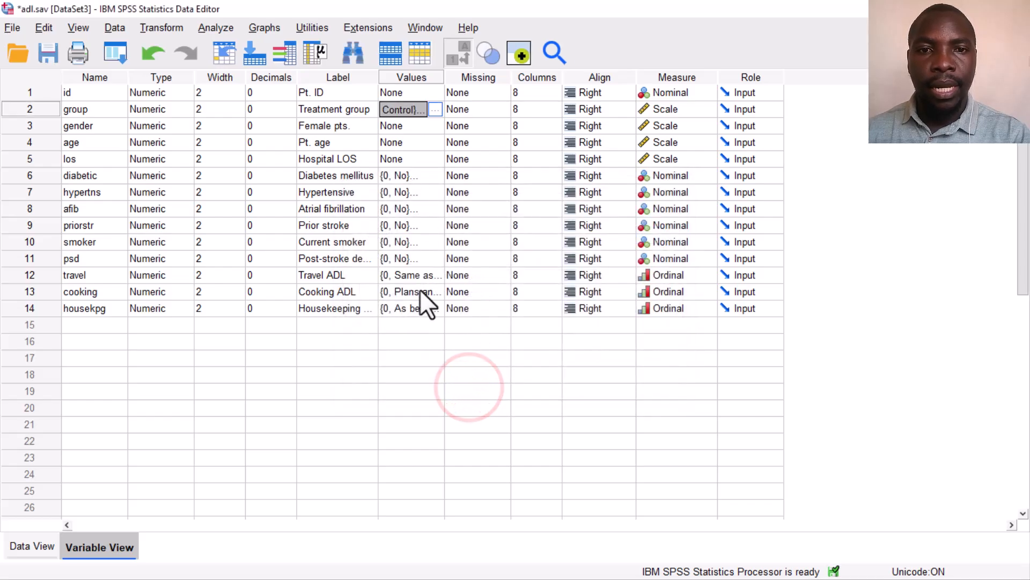
# - Switch to the data records and examine the group, diabetic, hypertns, afib, age and los columns
pyautogui.click(17, 544)
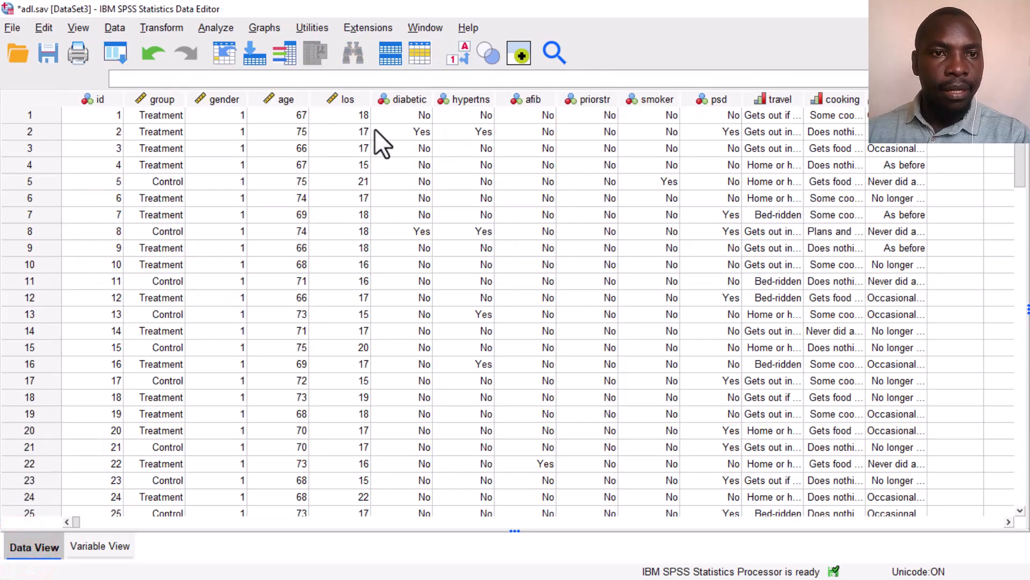
pyautogui.click(165, 94)
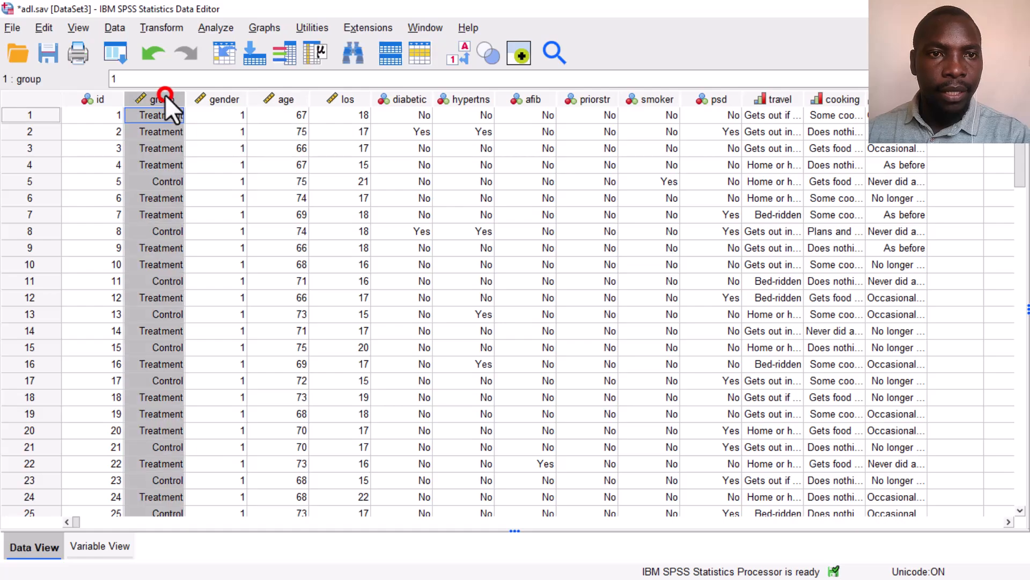
pyautogui.click(423, 104)
pyautogui.click(475, 102)
pyautogui.click(542, 94)
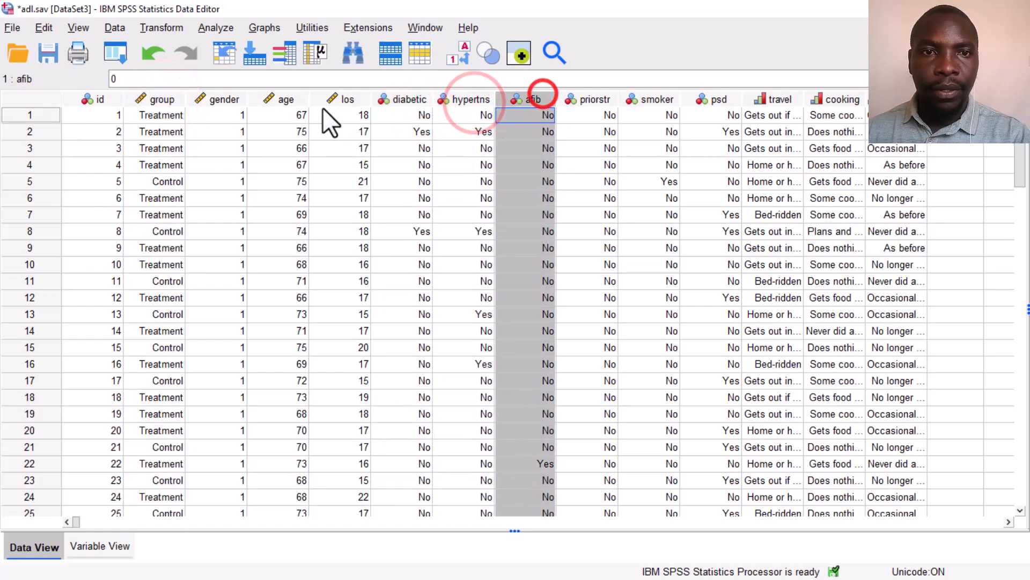
pyautogui.click(285, 98)
pyautogui.click(335, 95)
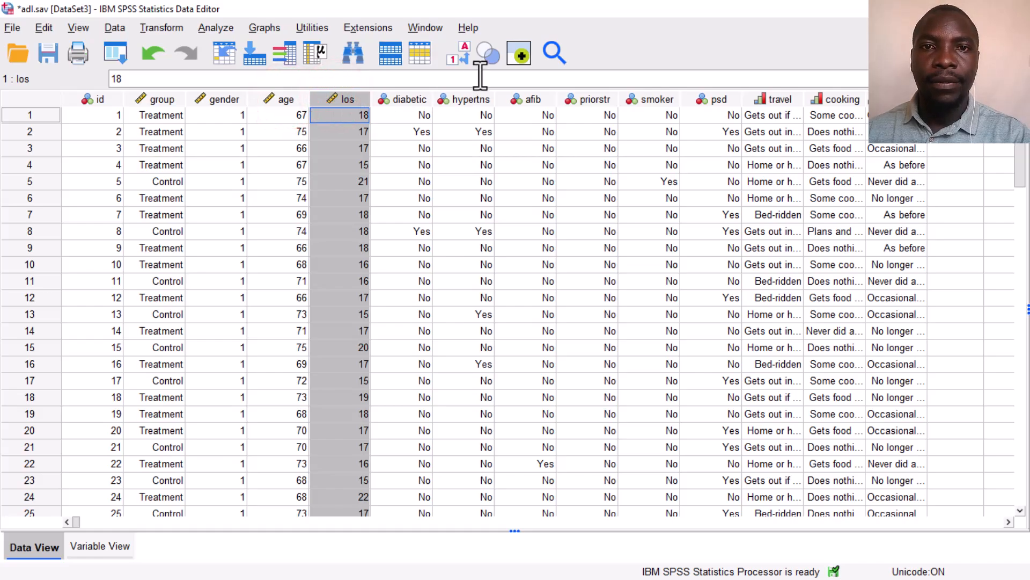
# - Display numeric codes instead of value labels, restore the labels, and highlight the group column
pyautogui.click(460, 53)
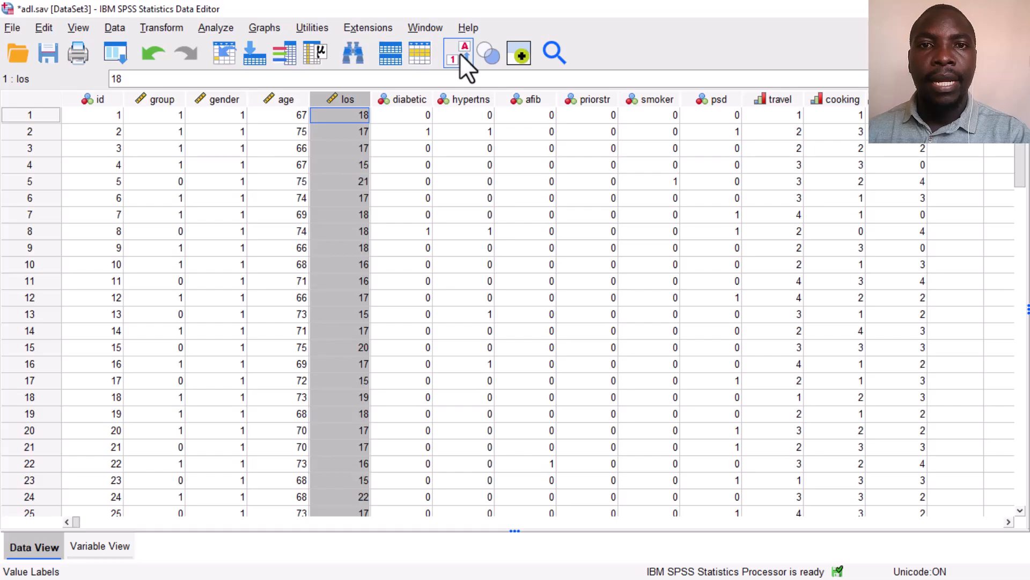
pyautogui.click(460, 53)
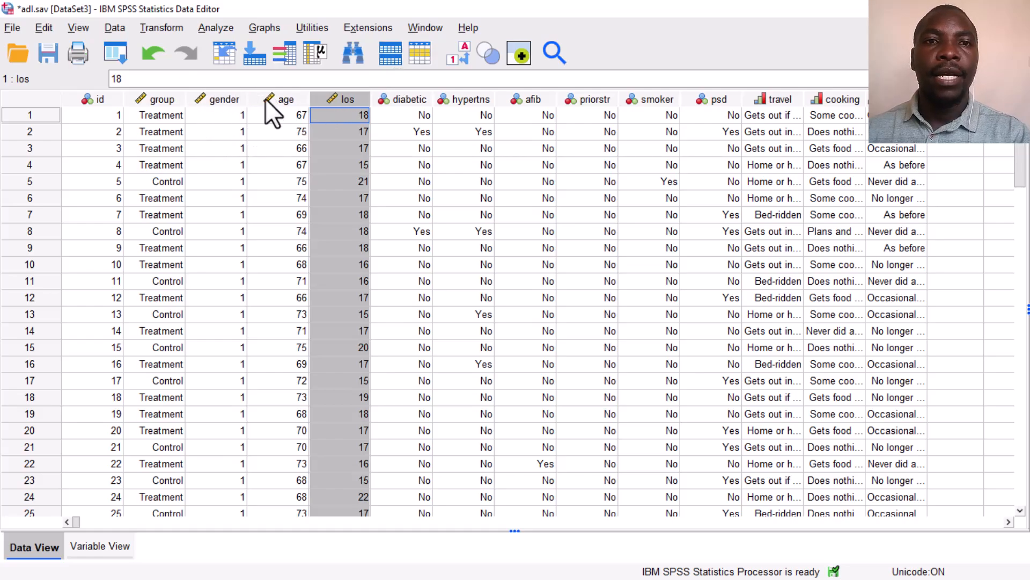
pyautogui.click(163, 100)
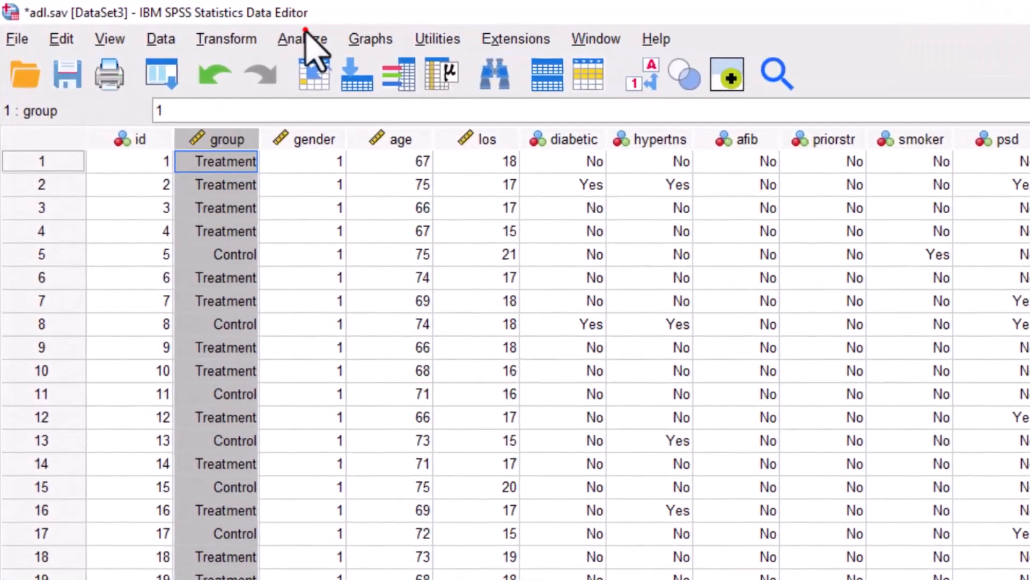
# - Open the Frequencies analysis and look through its list of available variables
pyautogui.click(306, 33)
pyautogui.moveTo(343, 129)
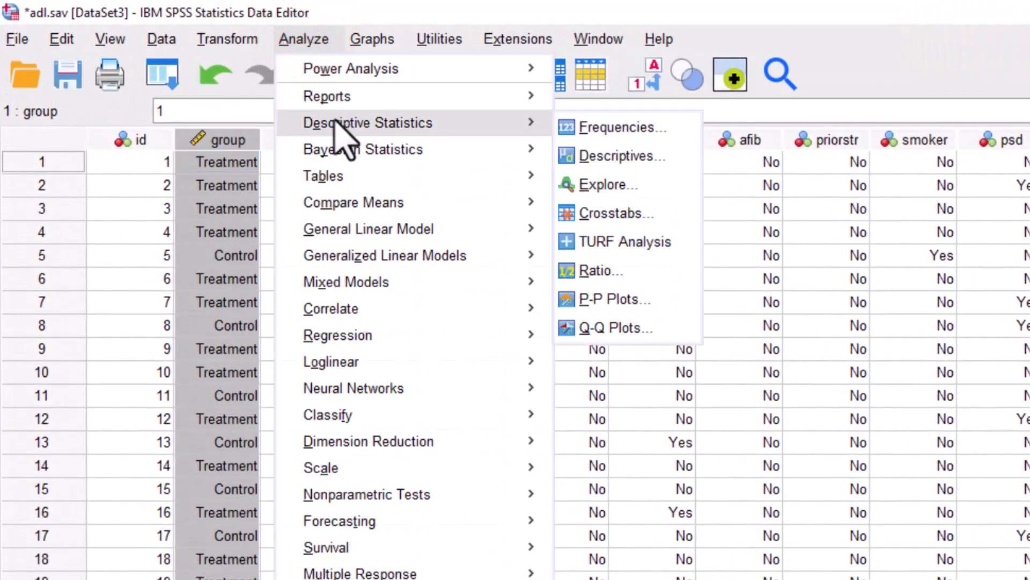
pyautogui.click(615, 129)
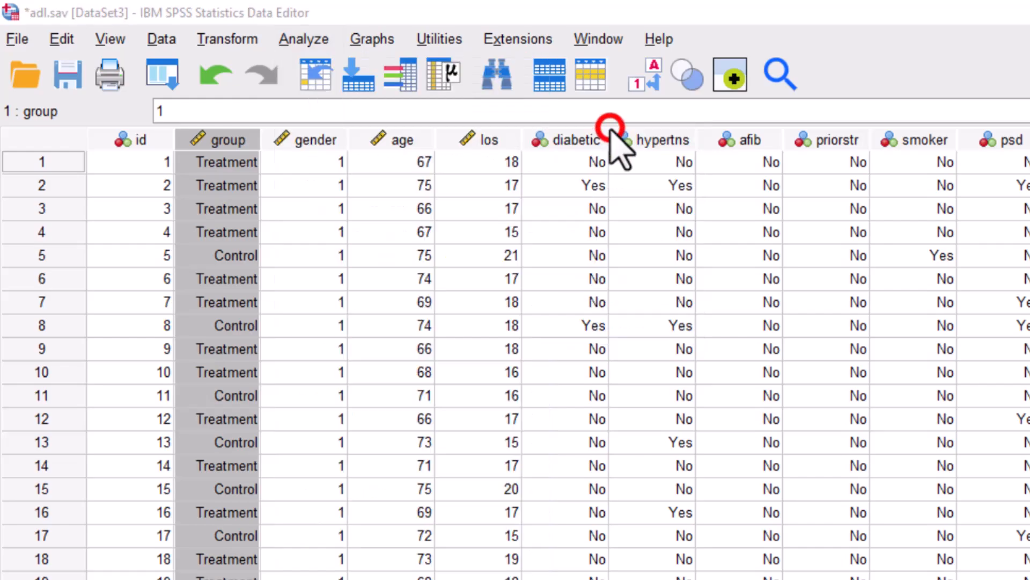
pyautogui.moveTo(656, 268); pyautogui.dragTo(596, 215)
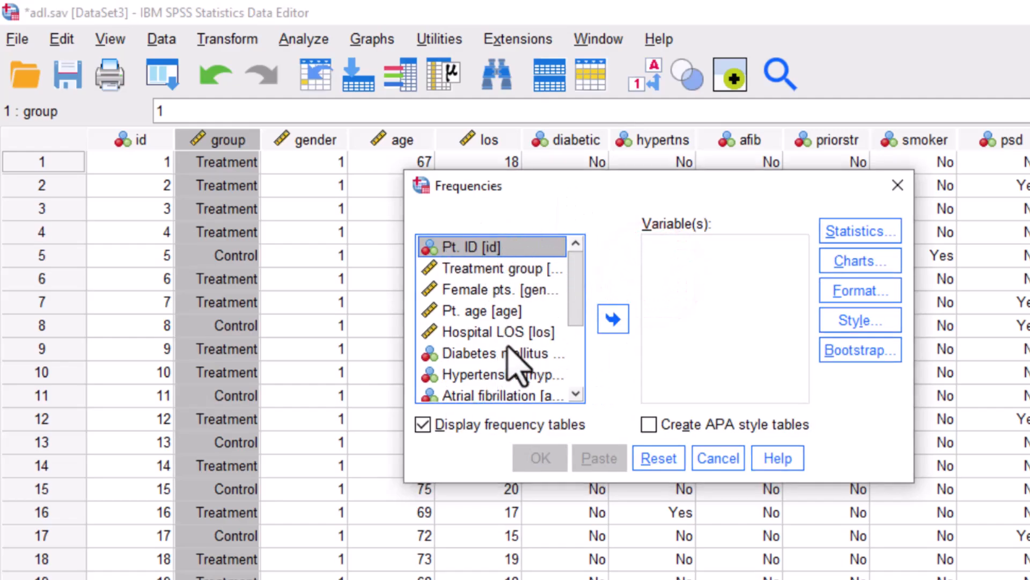
pyautogui.scroll(-2, 515, 360)
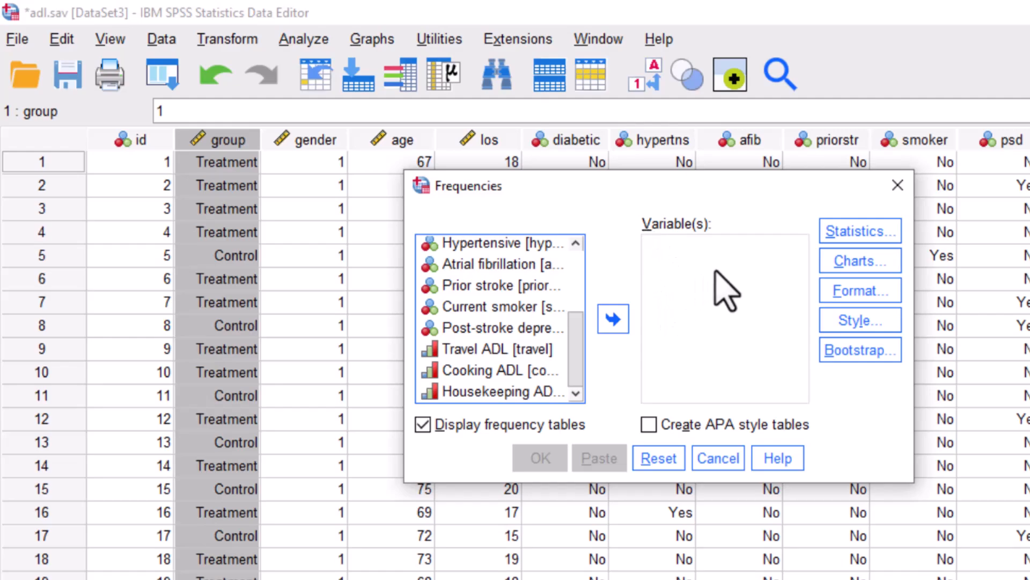
pyautogui.scroll(2, 564, 345)
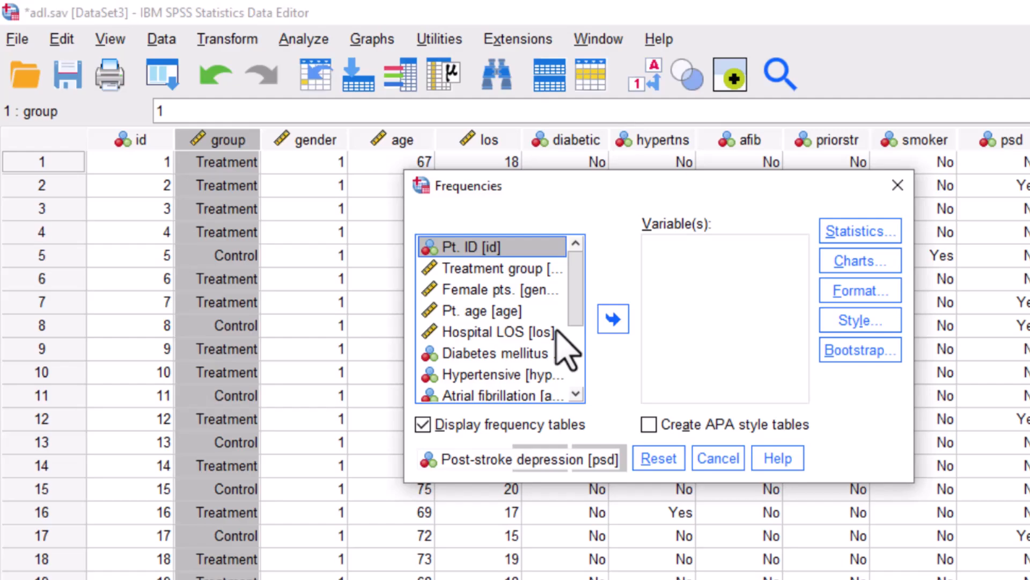
# - Switch the Frequencies variable list to variable names and back to variable labels
pyautogui.click(485, 276)
pyautogui.rightClick(484, 278)
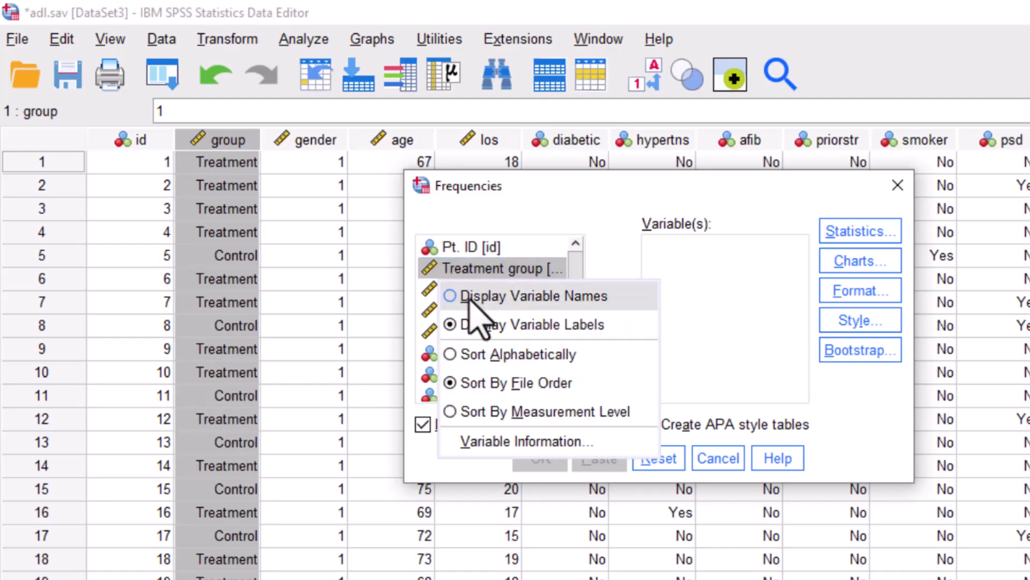
pyautogui.click(469, 298)
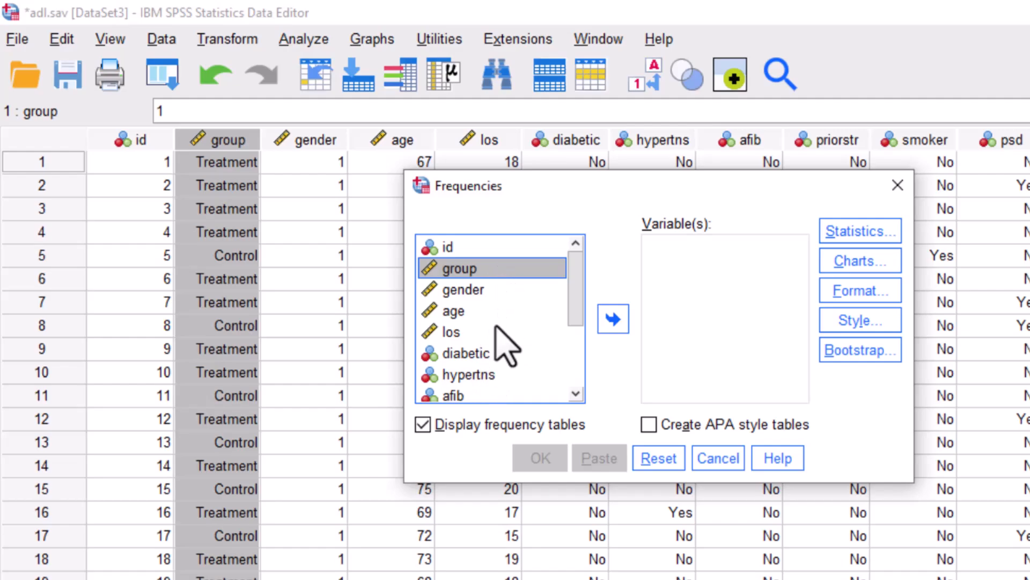
pyautogui.rightClick(498, 273)
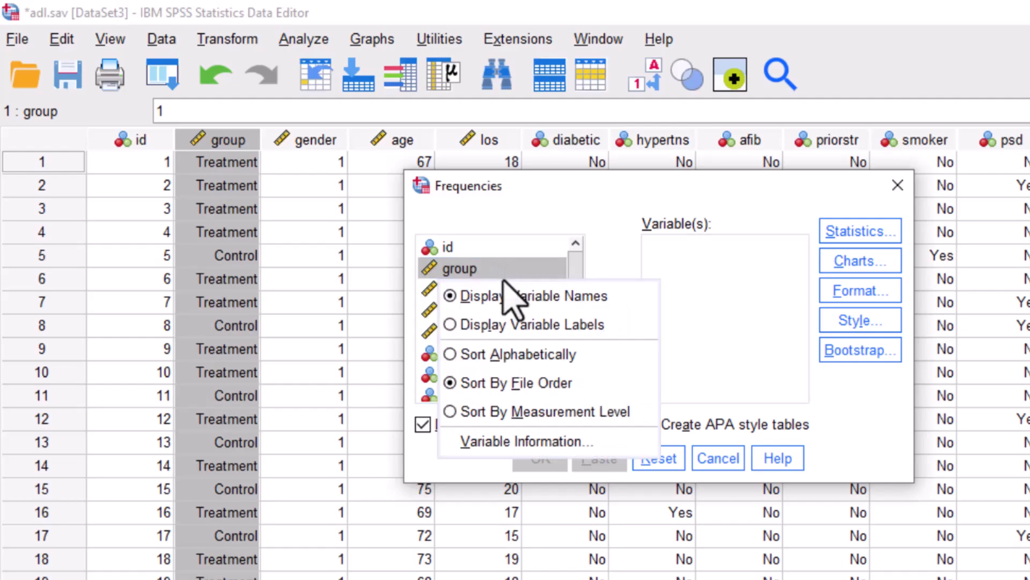
pyautogui.click(497, 325)
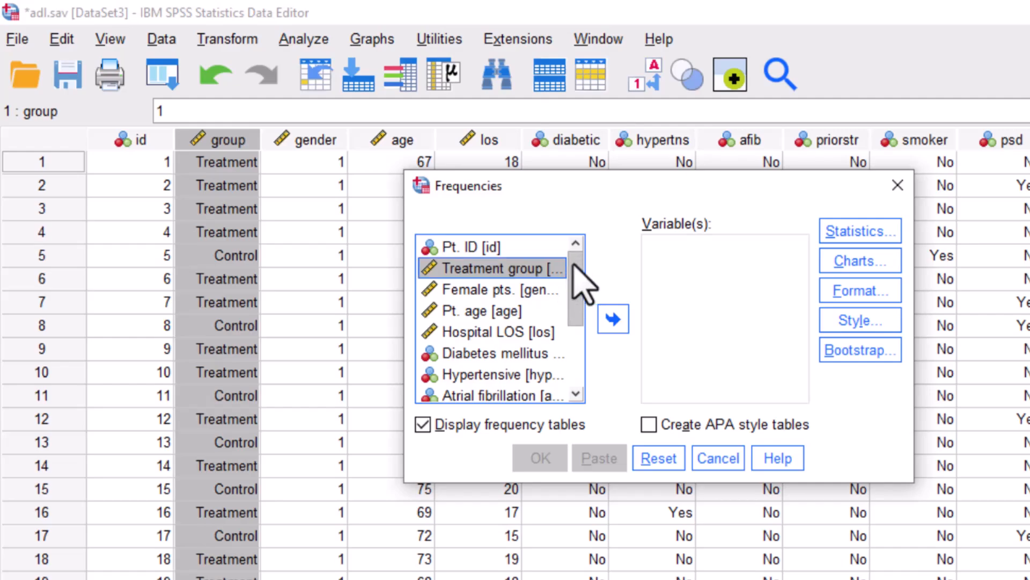
# - Add the Treatment group variable to the Frequencies analysis and run it with frequency tables displayed
pyautogui.click(548, 288)
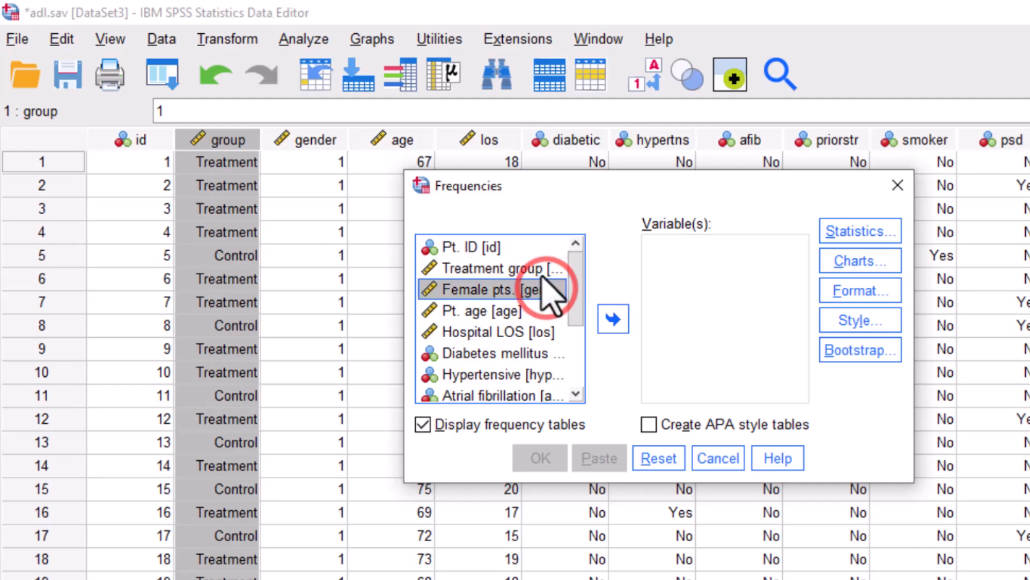
pyautogui.press('Up')
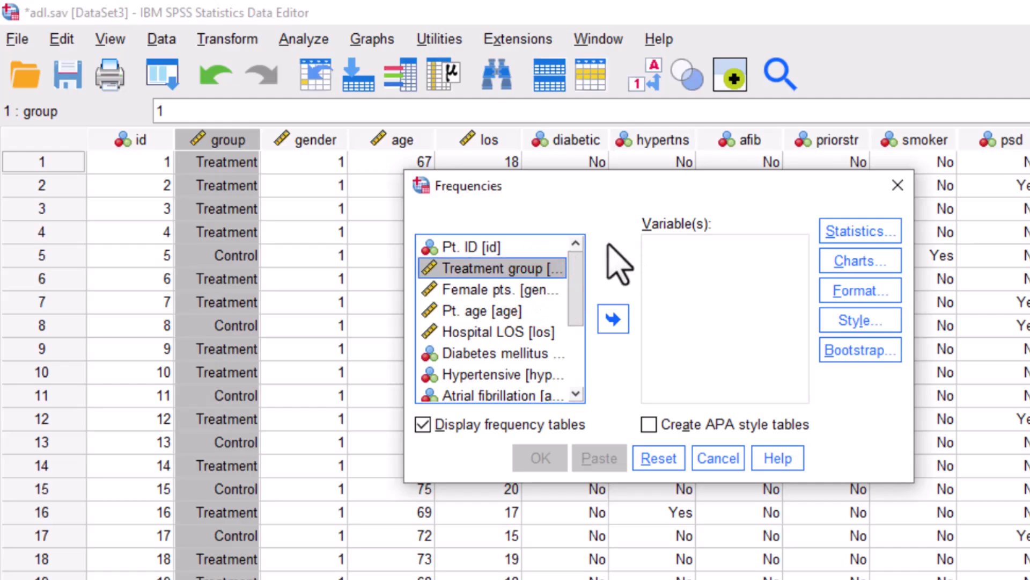
pyautogui.click(504, 268)
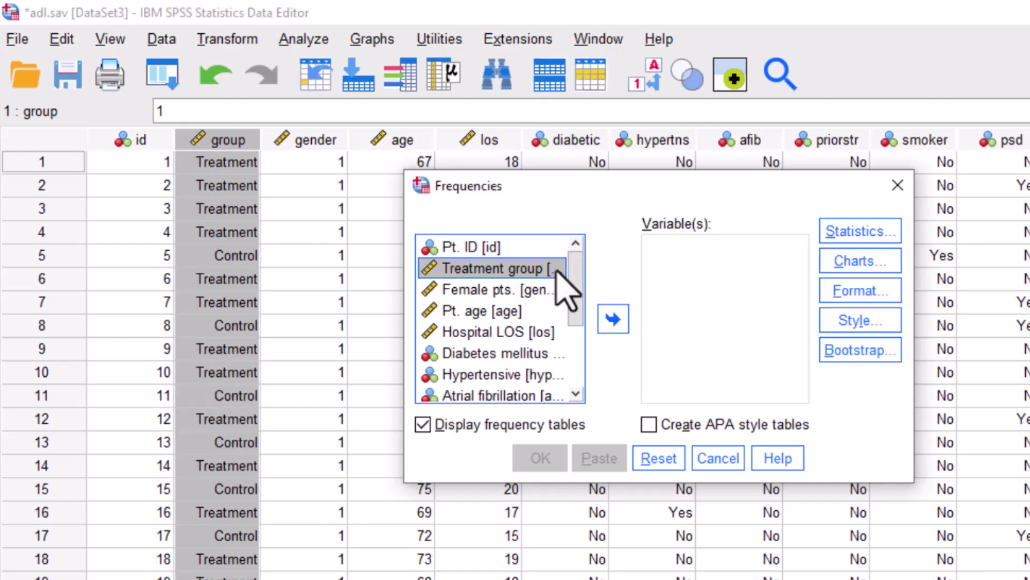
pyautogui.click(615, 320)
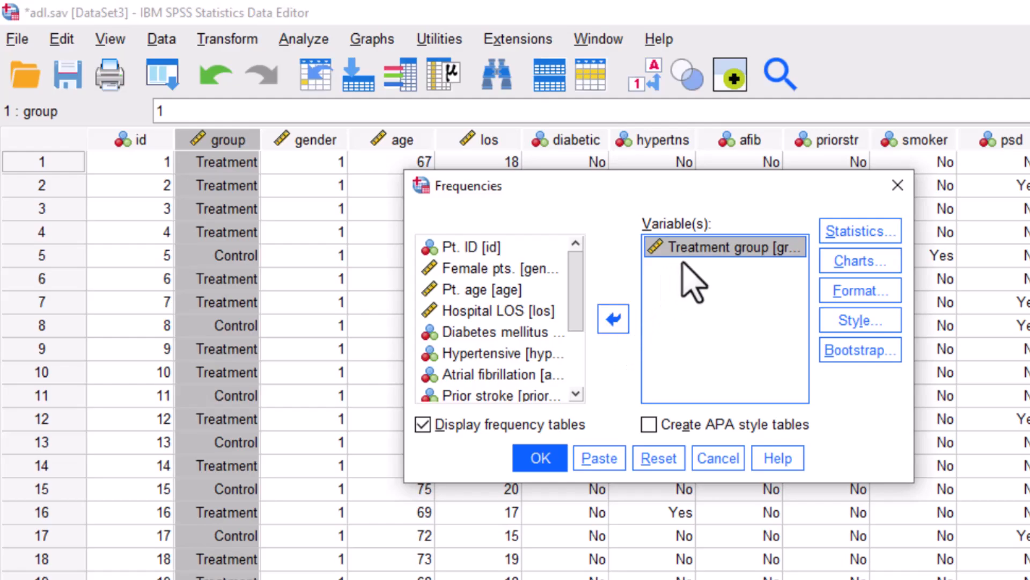
pyautogui.click(617, 321)
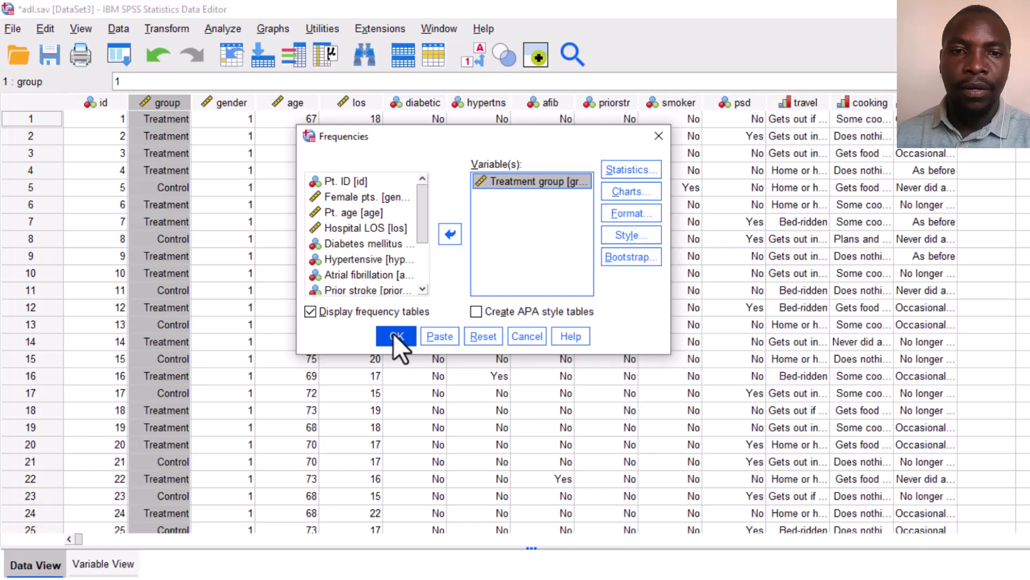
pyautogui.click(540, 458)
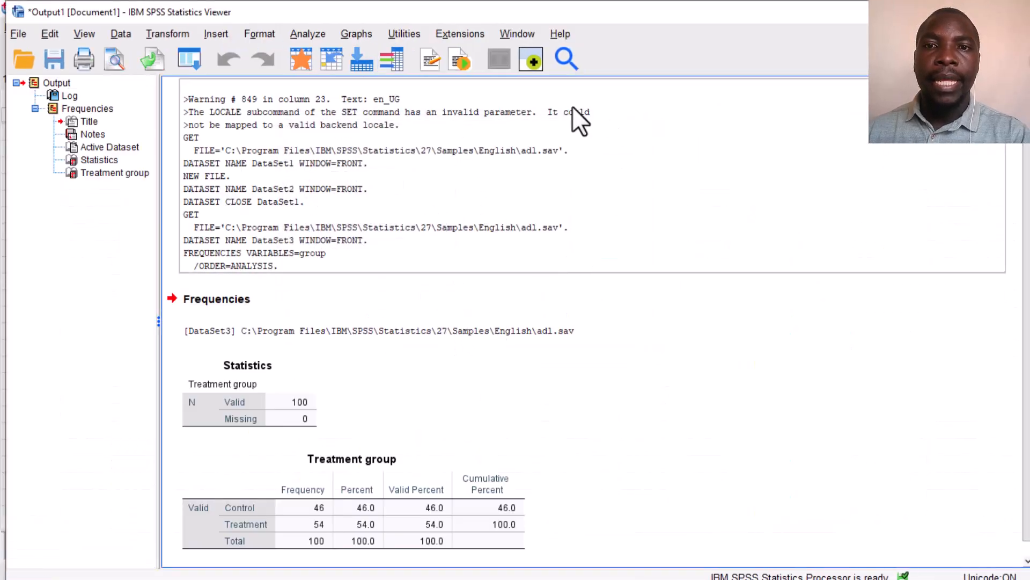
# - Examine the Frequencies output for Treatment group: the valid and missing counts, and the frequencies and percentages for Control and Treatment
pyautogui.scroll(-1, 373, 376)
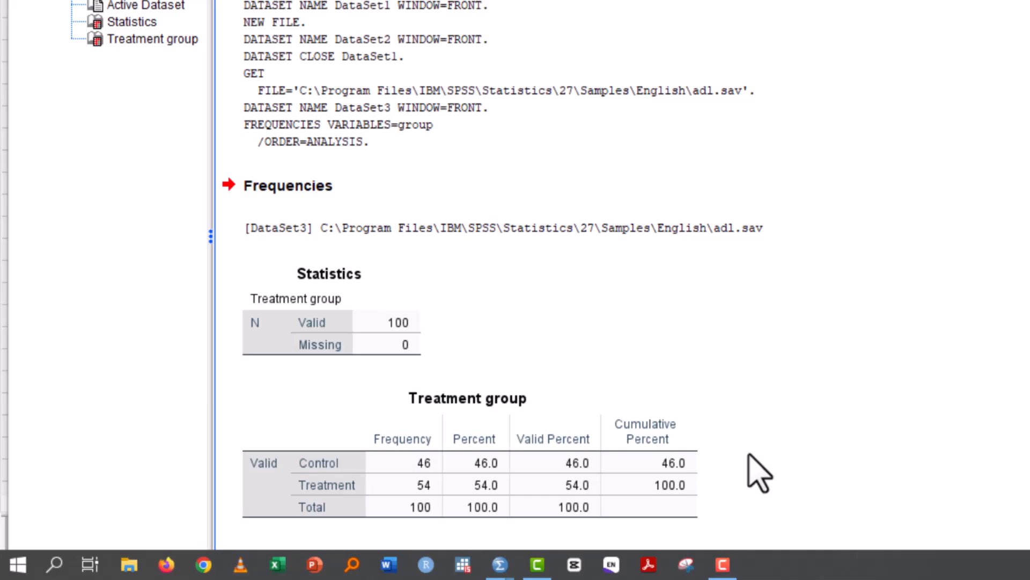
pyautogui.moveTo(504, 572)
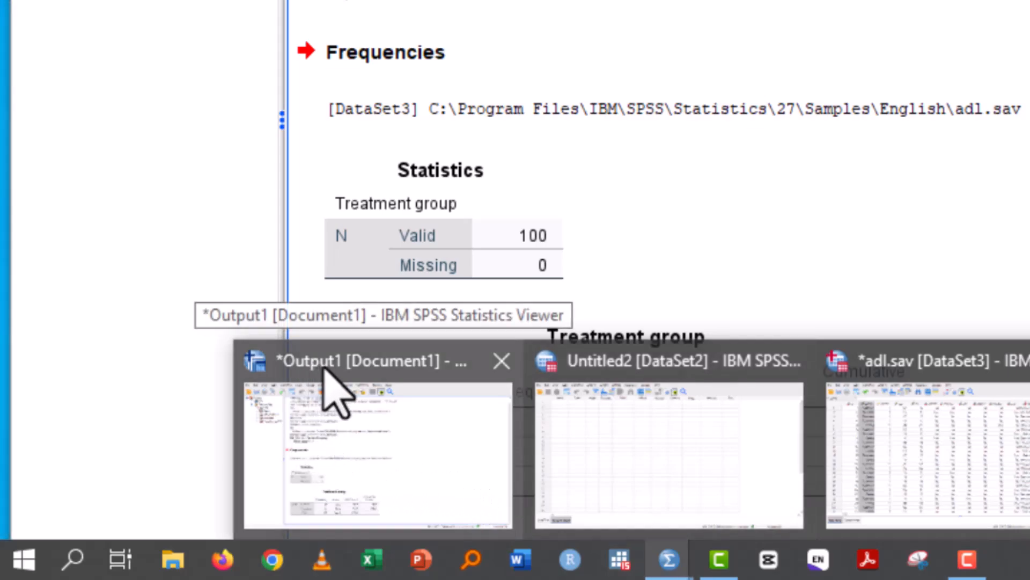
pyautogui.click(357, 413)
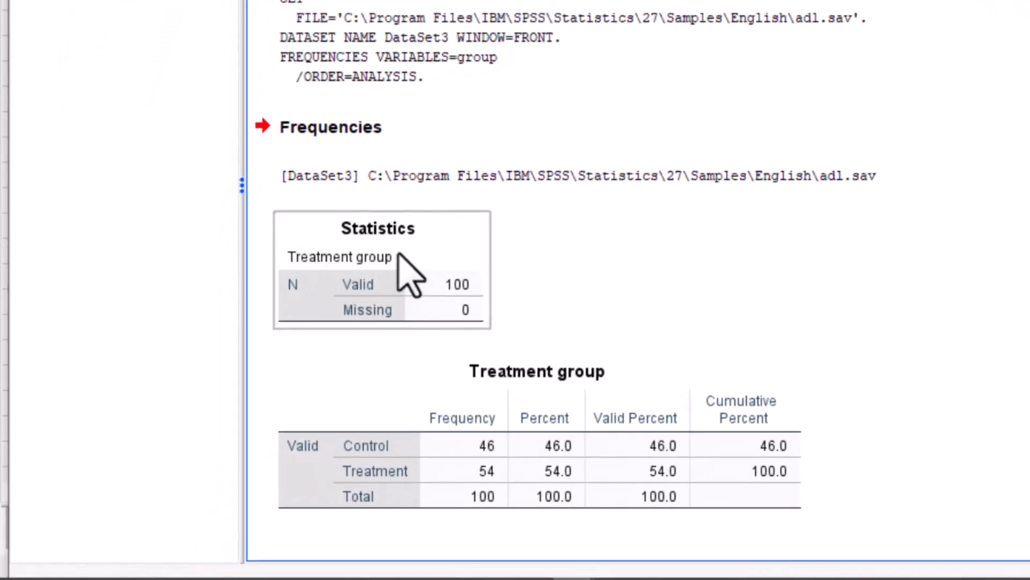
pyautogui.click(333, 262)
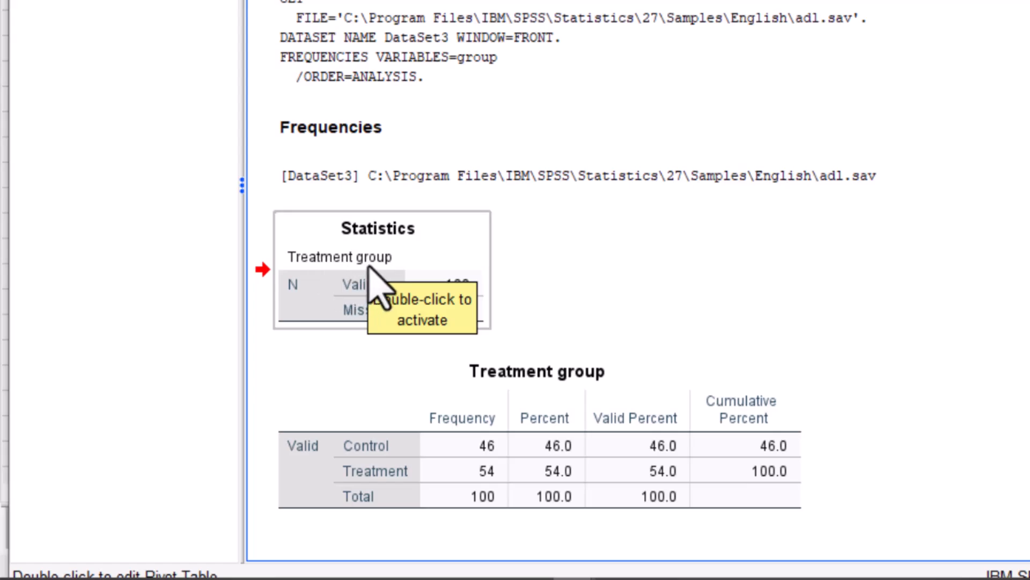
pyautogui.doubleClick(311, 295)
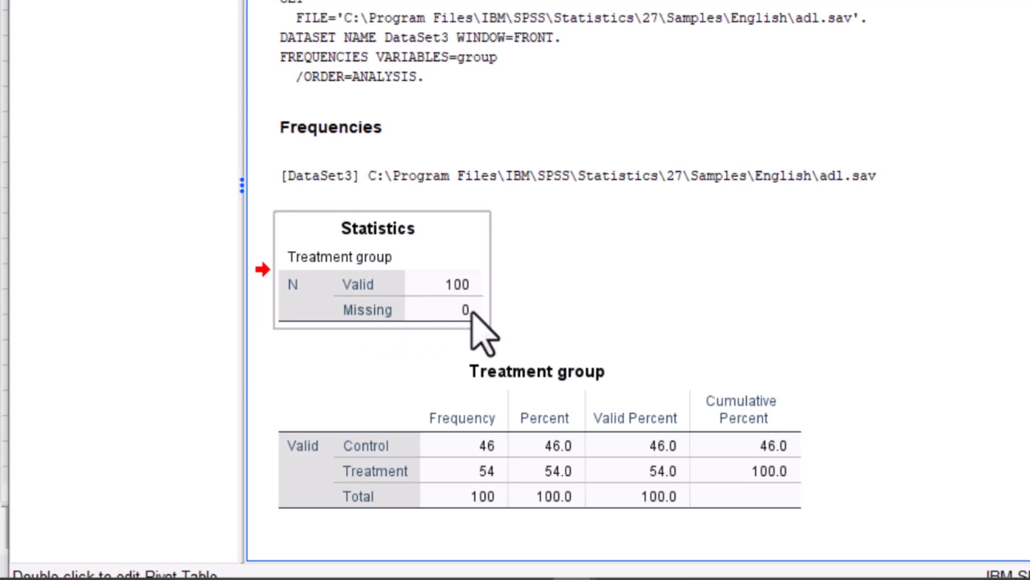
pyautogui.click(677, 389)
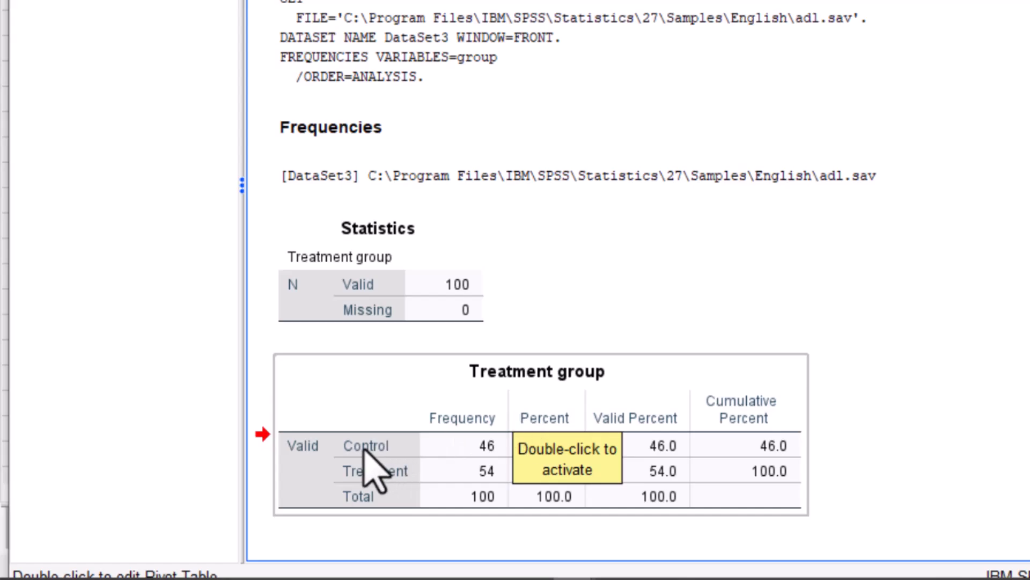
pyautogui.click(320, 456)
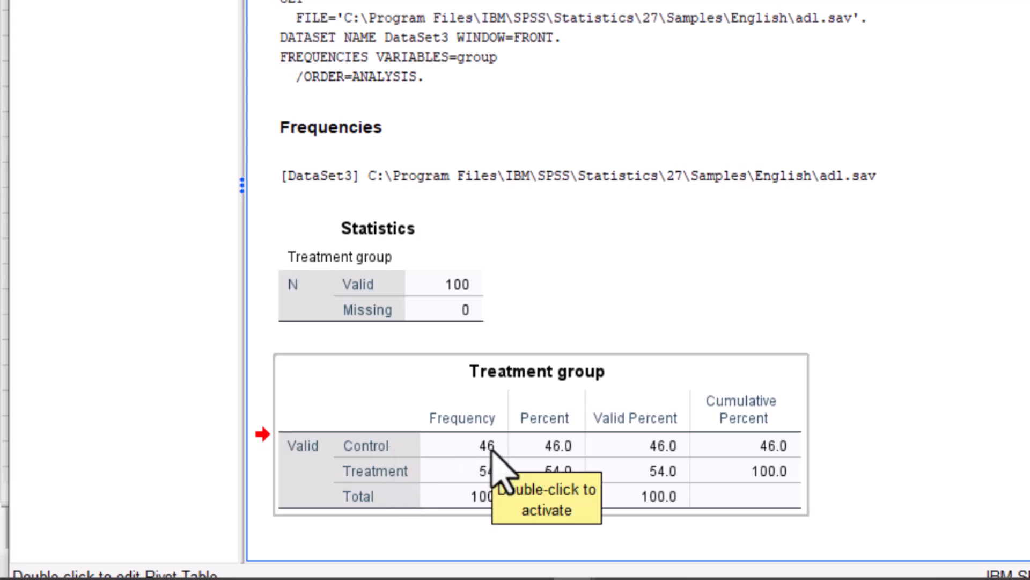
pyautogui.click(384, 472)
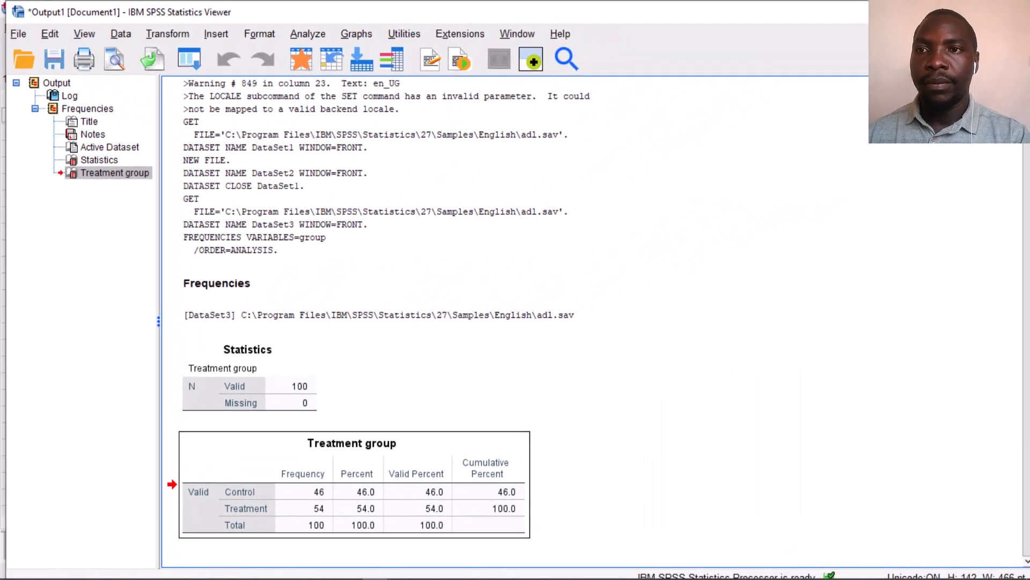
# - Return to the adl.sav data, reopen the Frequencies analysis and reset its selections
pyautogui.click(961, 12)
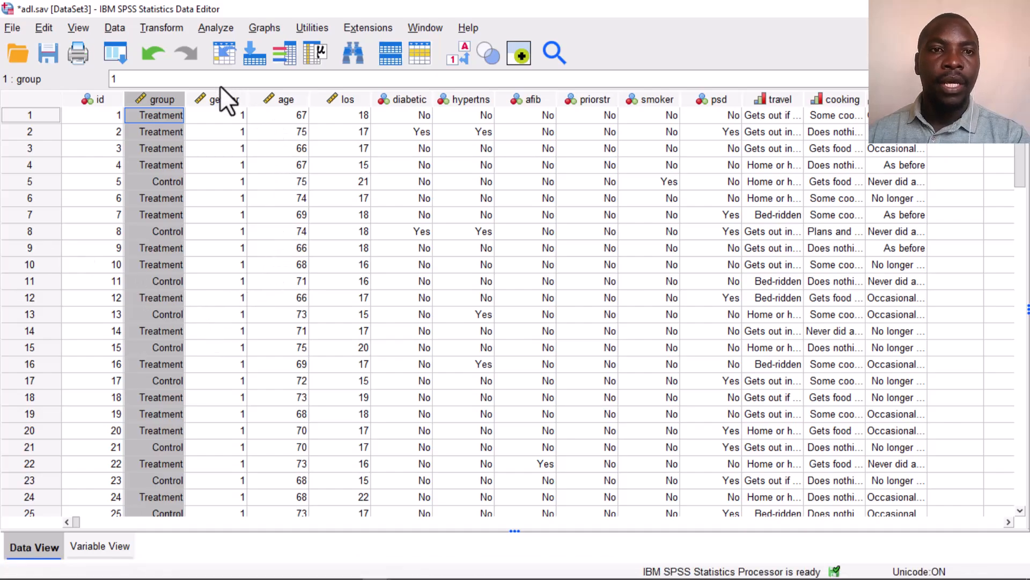
pyautogui.click(205, 27)
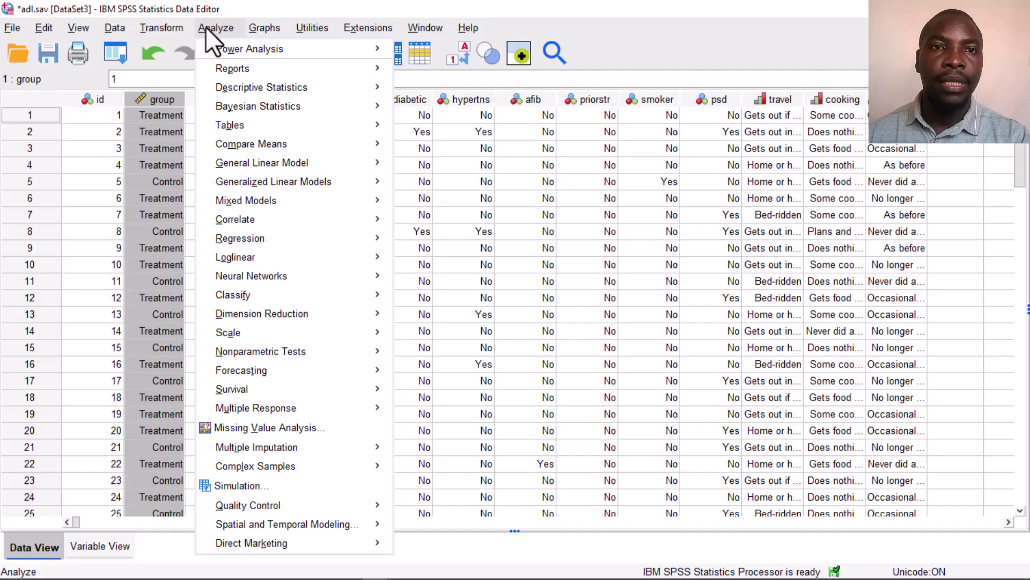
pyautogui.moveTo(241, 86)
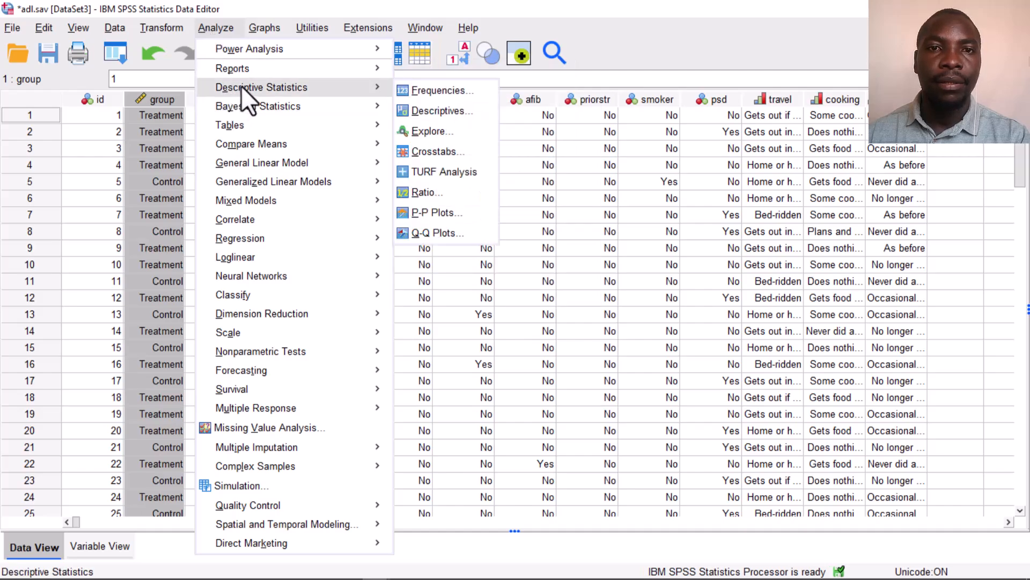
pyautogui.click(437, 90)
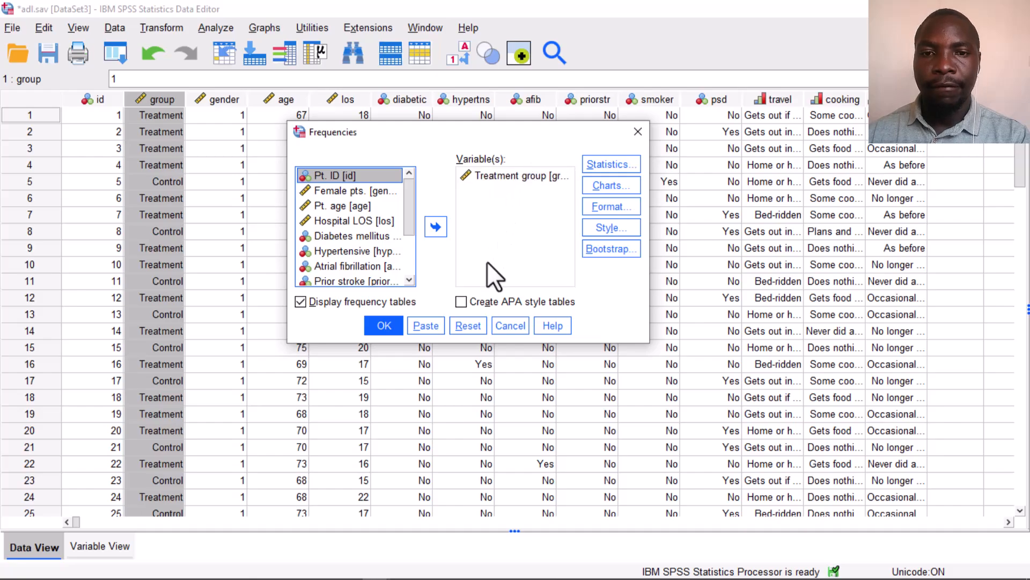
pyautogui.click(472, 324)
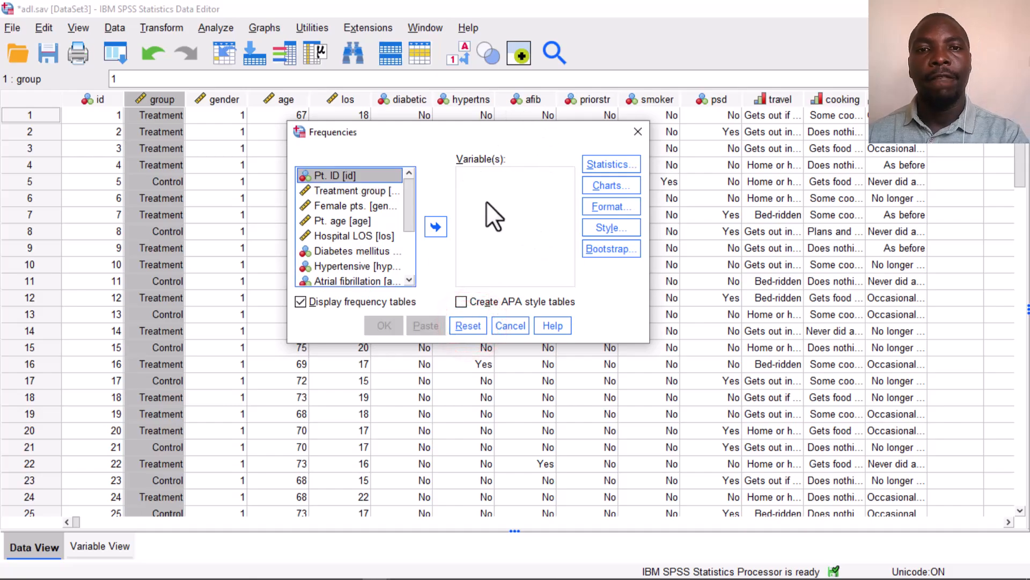
# - Run Frequencies on Treatment group, Diabetes mellitus, Hypertensive and Atrial fibrillation
pyautogui.click(350, 191)
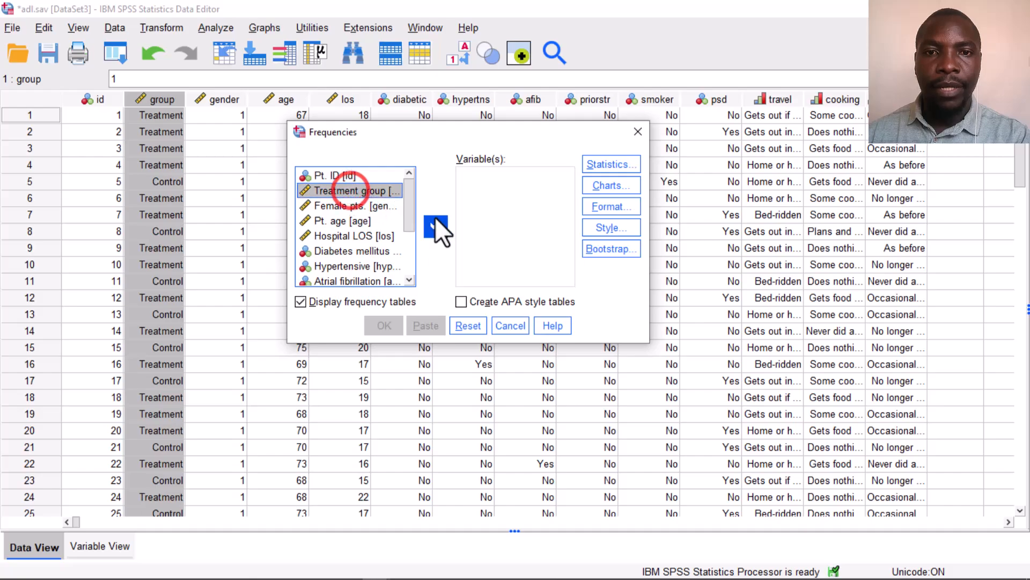
pyautogui.click(435, 220)
pyautogui.click(335, 235)
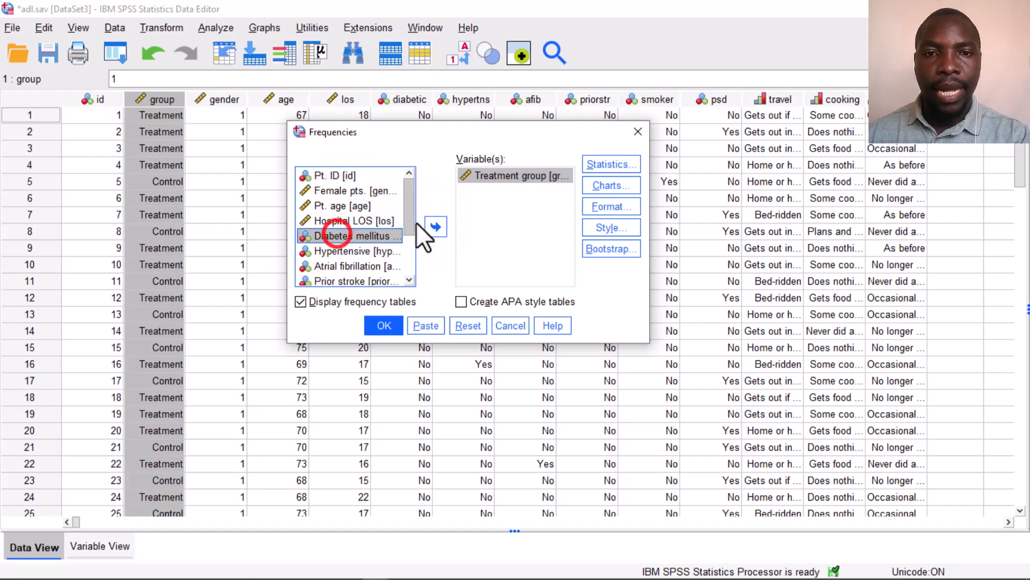
pyautogui.click(436, 225)
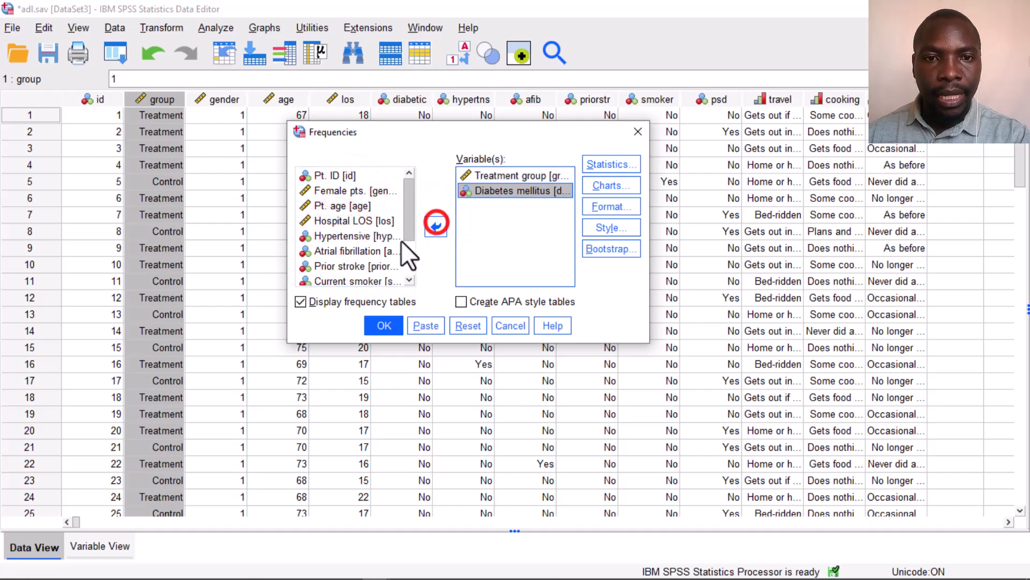
pyautogui.click(340, 237)
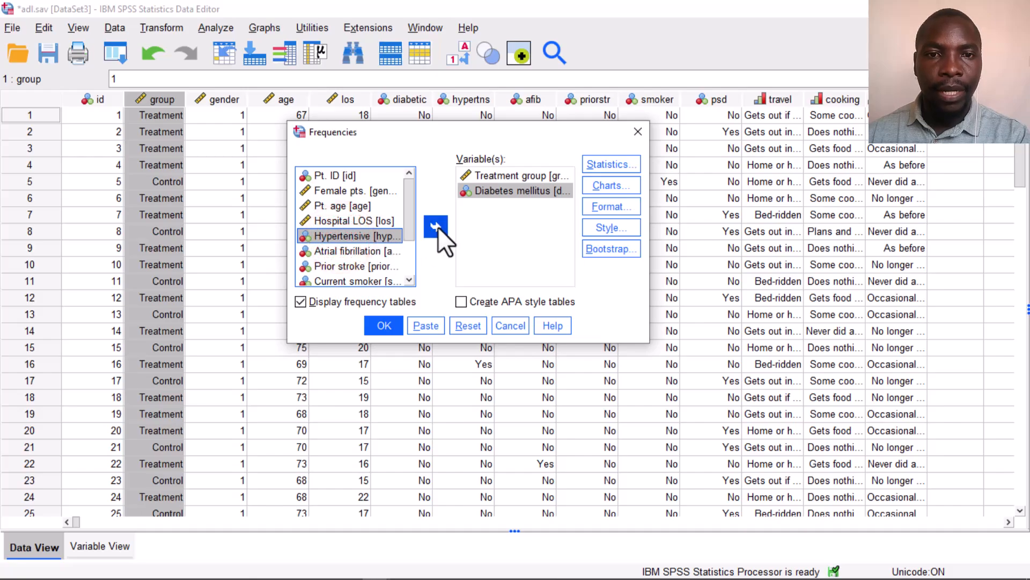
pyautogui.click(438, 227)
pyautogui.click(335, 239)
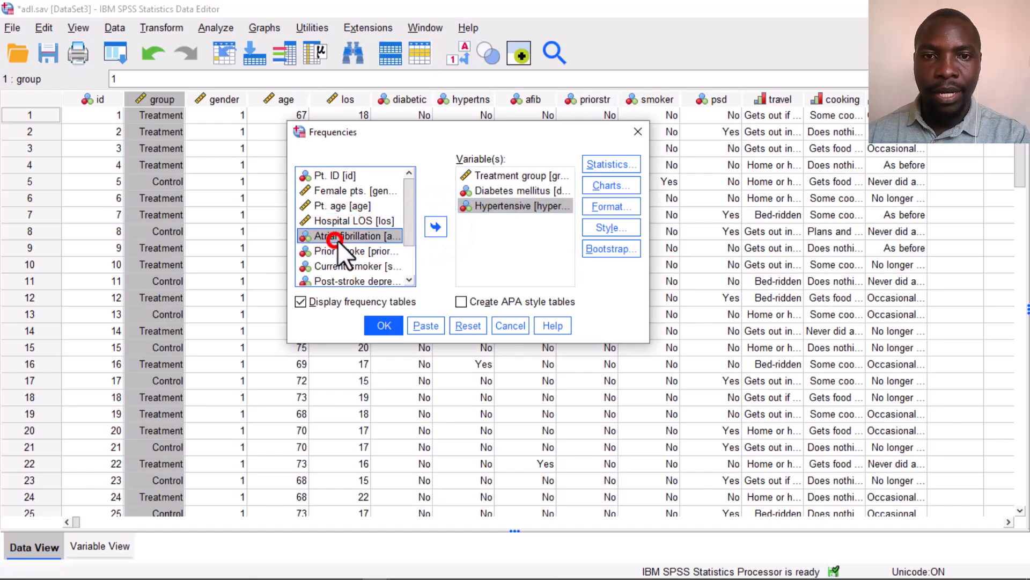
pyautogui.click(436, 227)
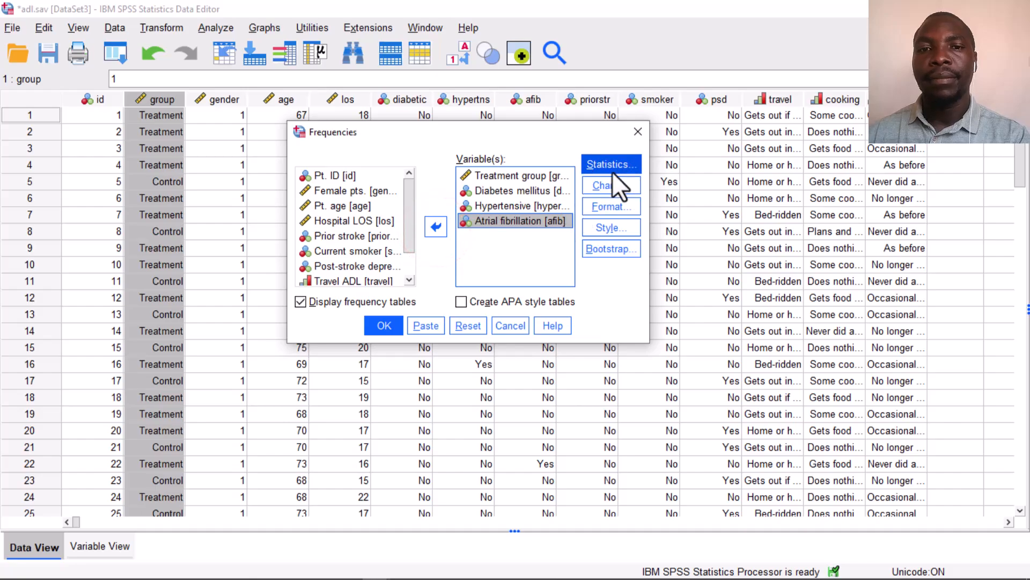
pyautogui.click(382, 325)
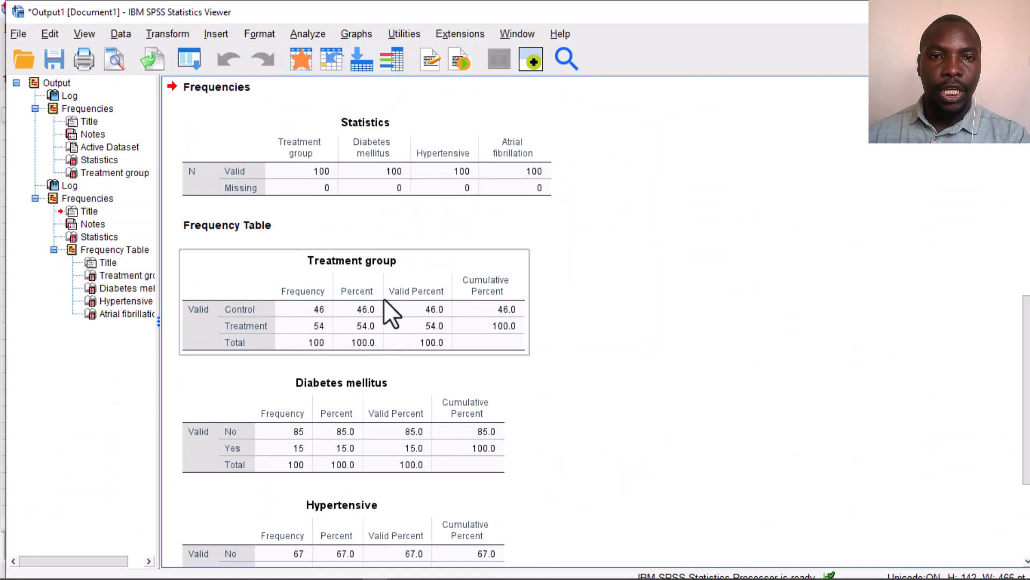
# - Review the new frequency tables, and use the output outline to go to the first Treatment group table and the Atrial fibrillation table
pyautogui.scroll(-5, 384, 298)
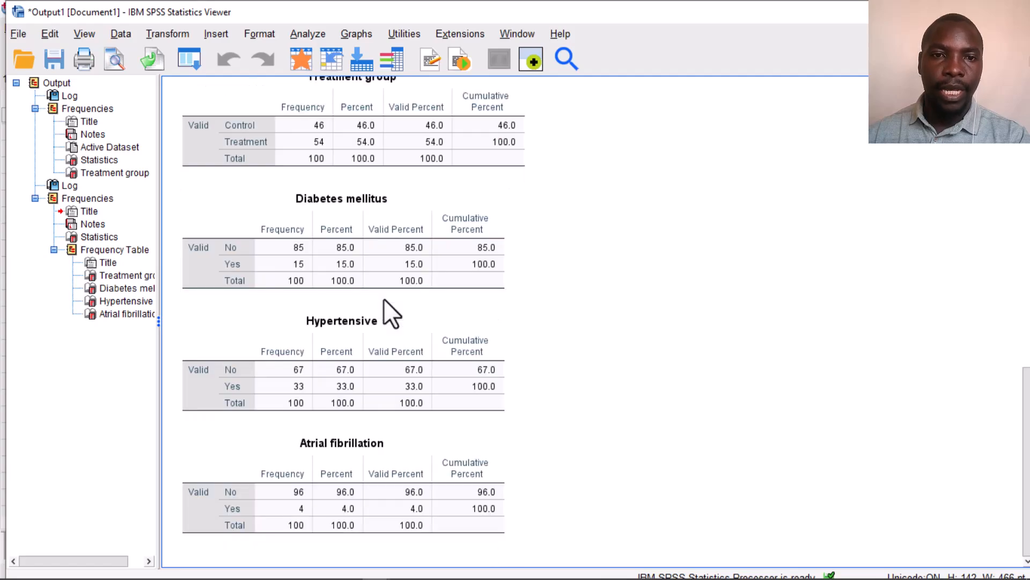
pyautogui.scroll(3, 384, 298)
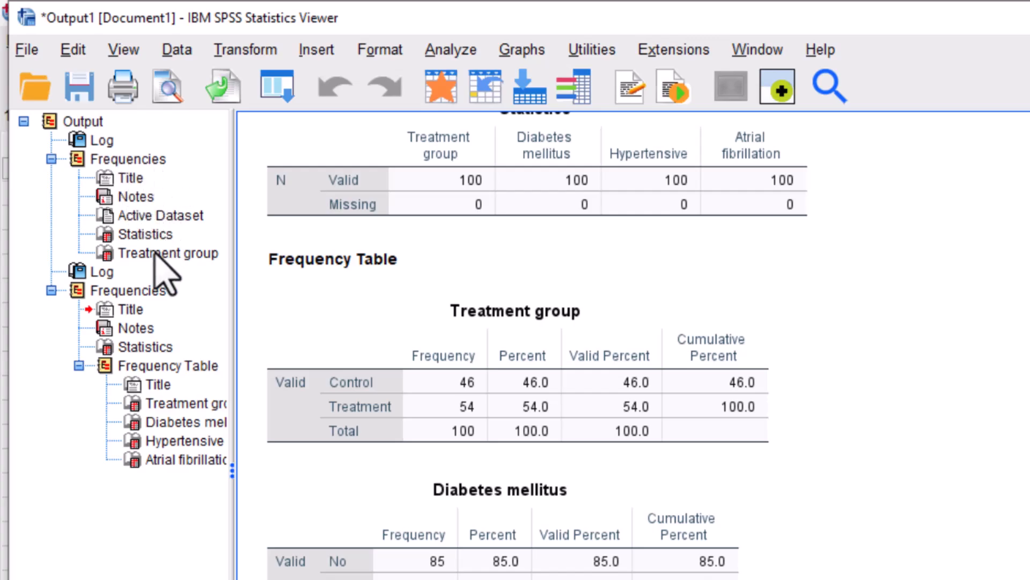
pyautogui.click(156, 253)
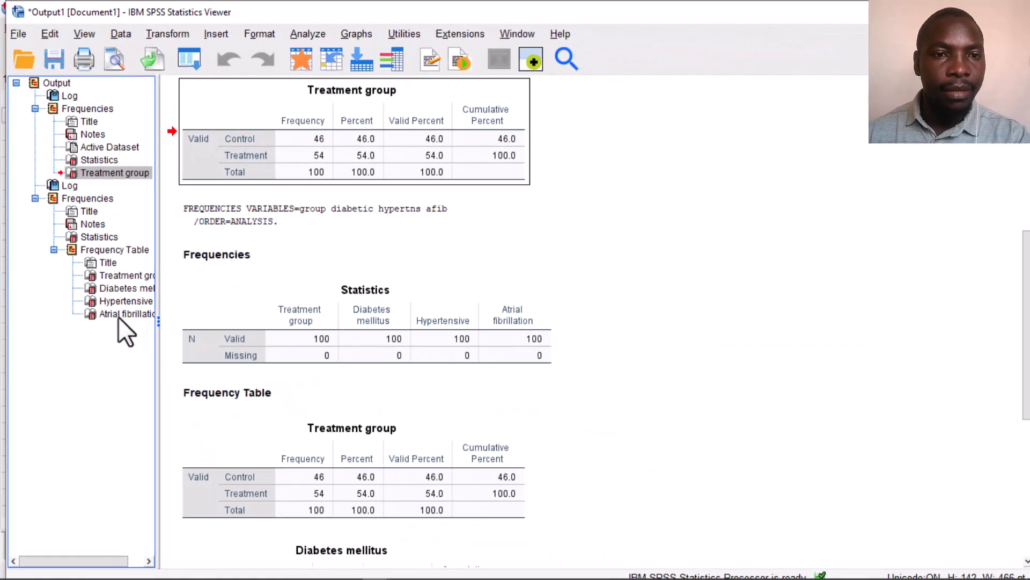
pyautogui.click(121, 312)
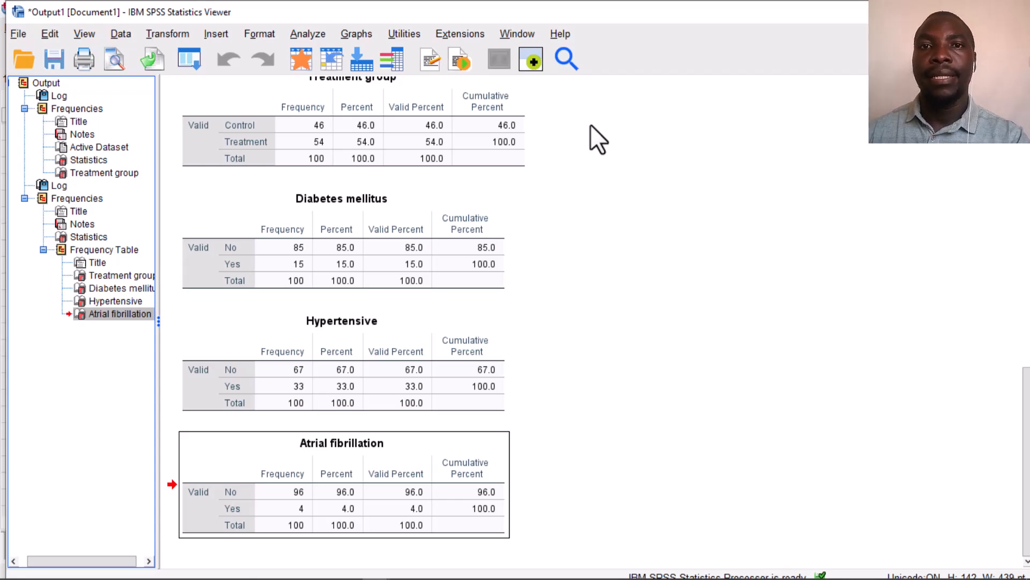
# - Return to the adl.sav data and clear the group values of cases 1 and 10 to create missing values
pyautogui.click(946, 11)
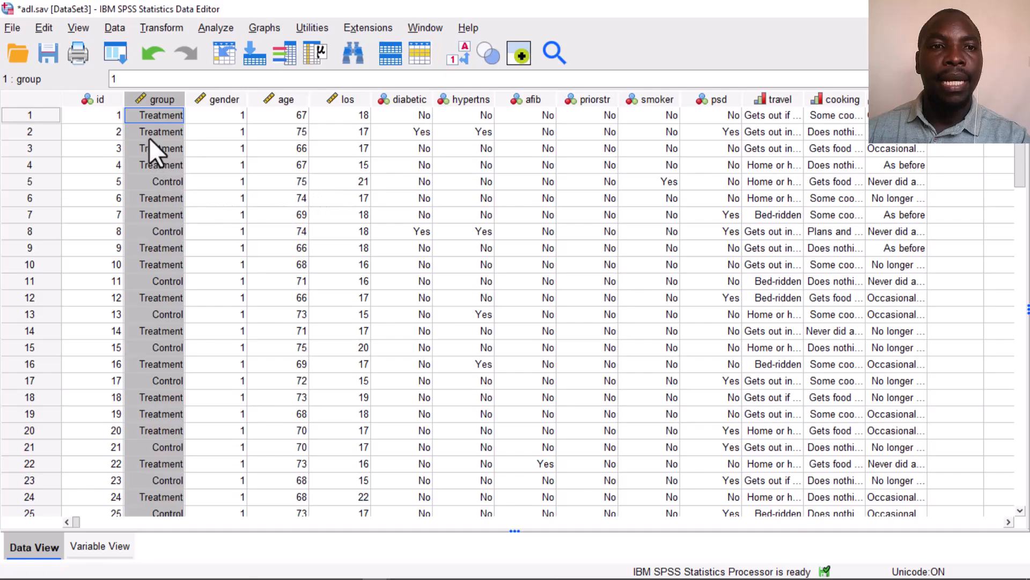
pyautogui.doubleClick(150, 118)
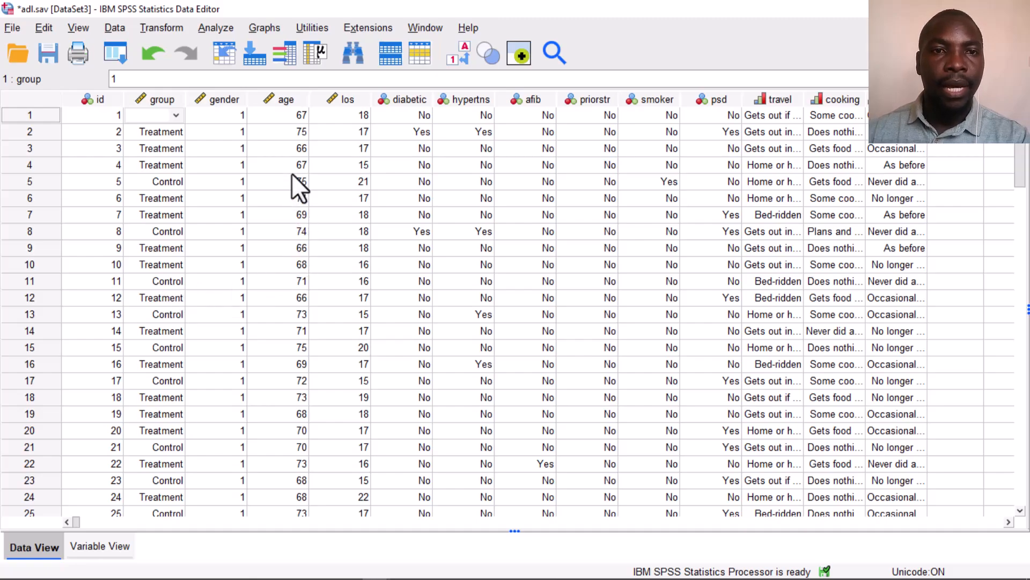
pyautogui.click(153, 268)
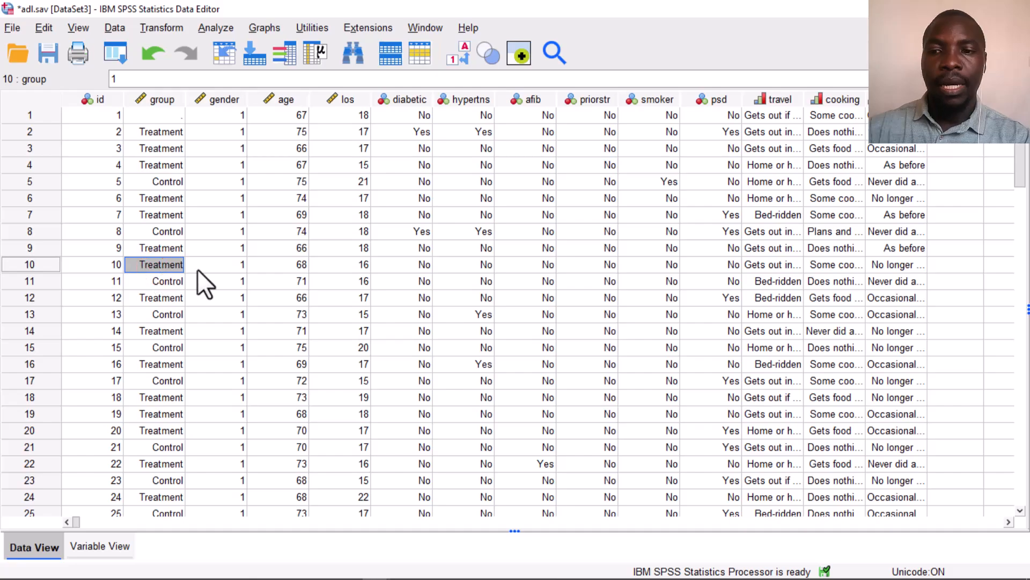
pyautogui.press('BackSpace')
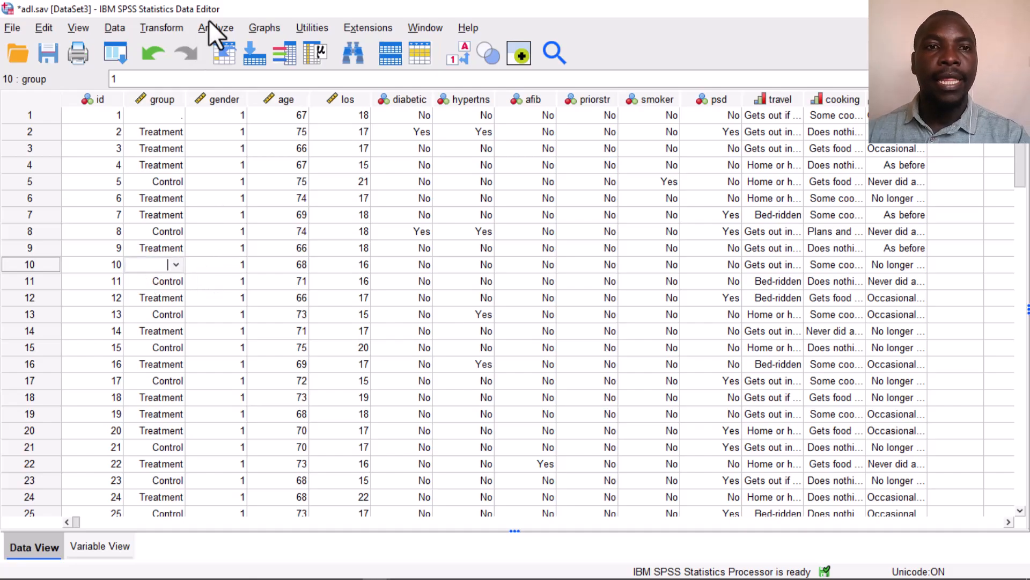
# - Reset the Frequencies analysis and run it again on Treatment group only
pyautogui.click(224, 28)
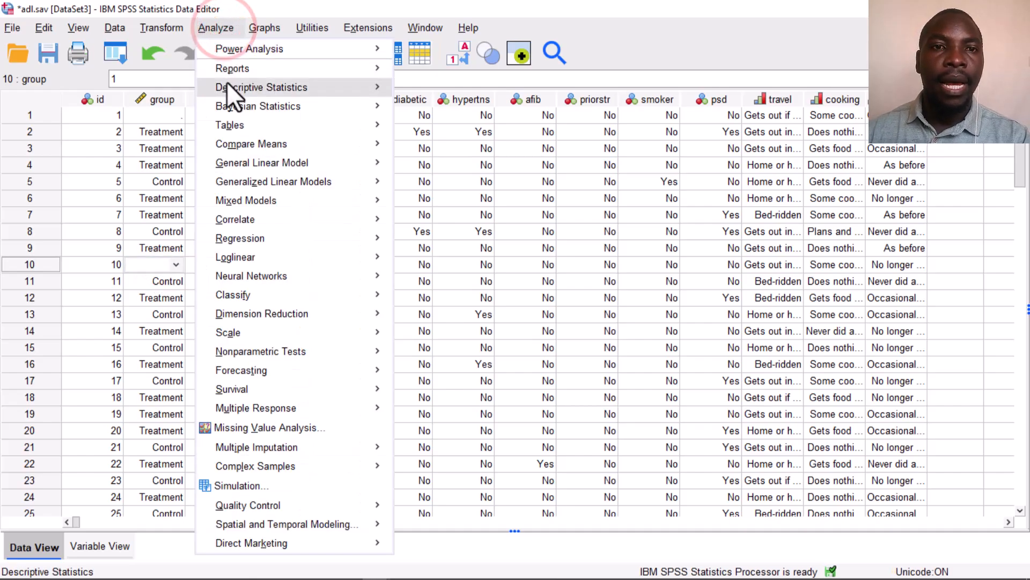
pyautogui.moveTo(227, 87)
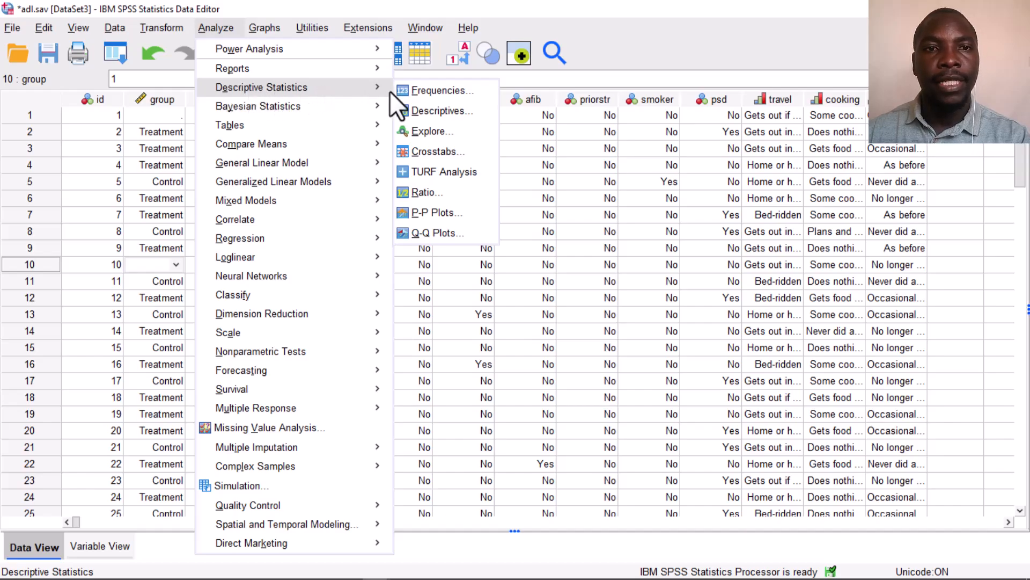
pyautogui.click(434, 92)
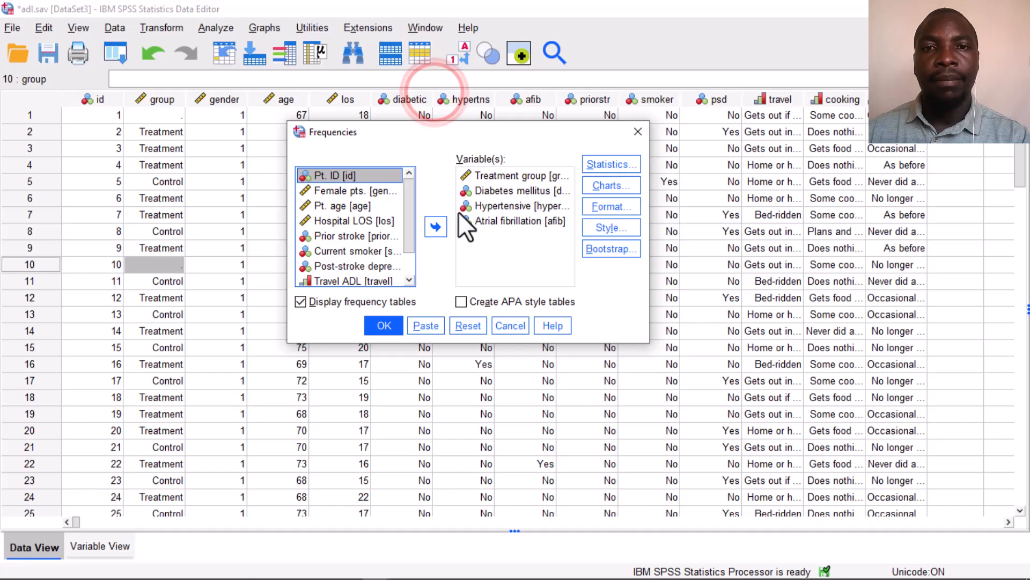
pyautogui.click(470, 324)
pyautogui.click(362, 191)
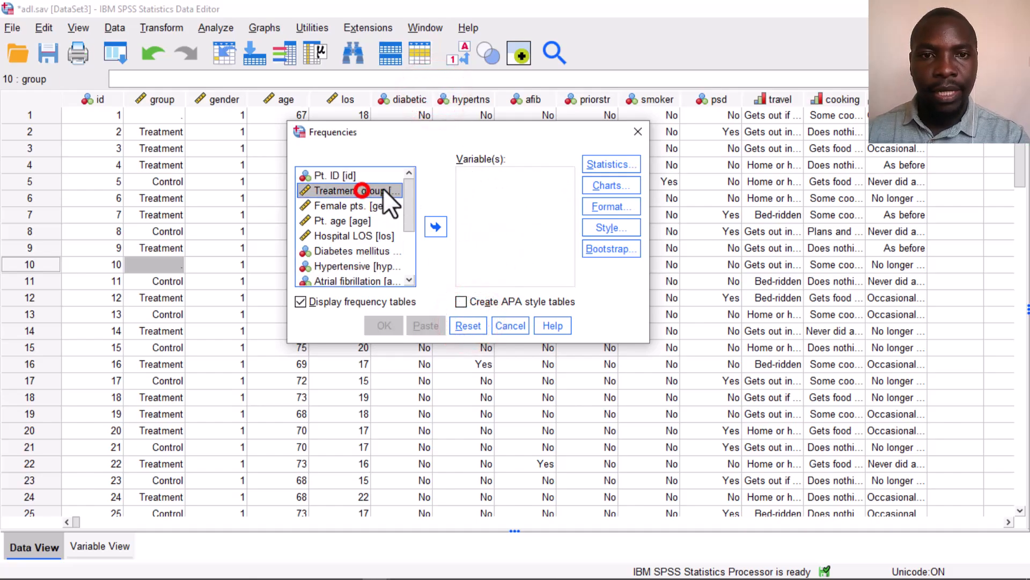
pyautogui.click(435, 224)
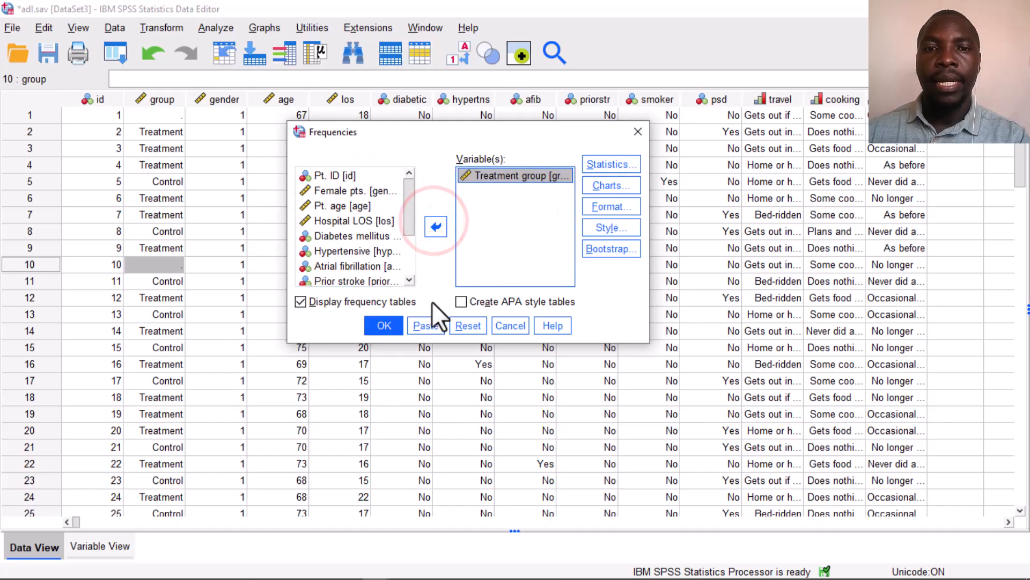
pyautogui.click(391, 325)
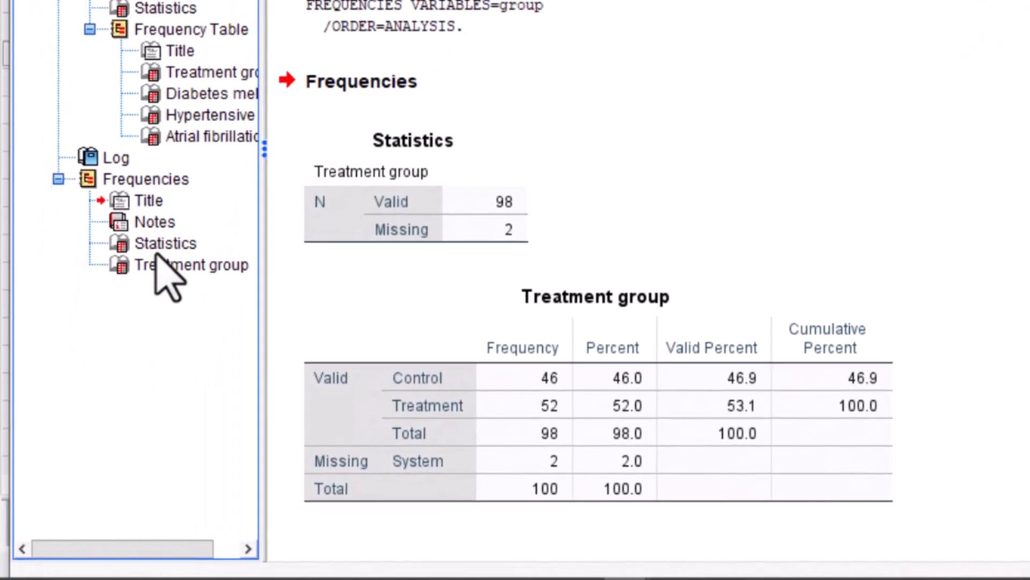
# - Examine the newest Treatment group table, comparing the Frequency, Percent and Valid Percent columns for the valid and missing rows
pyautogui.click(534, 370)
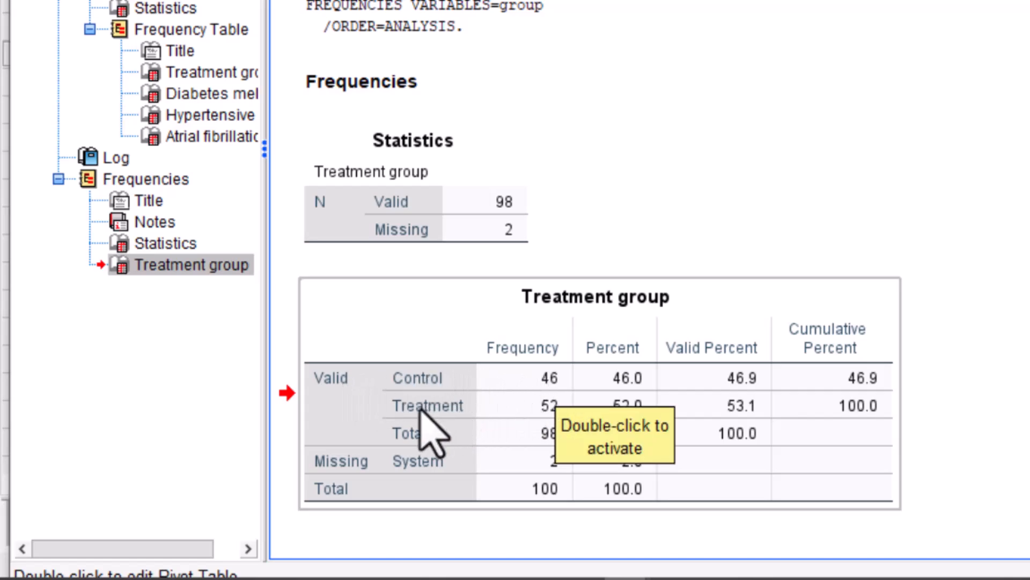
pyautogui.click(450, 407)
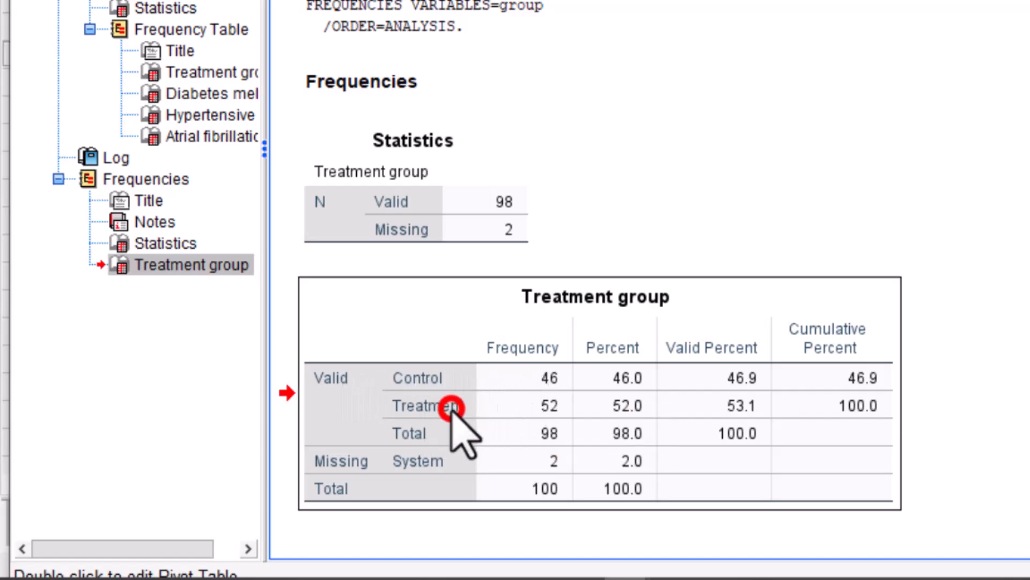
pyautogui.click(556, 406)
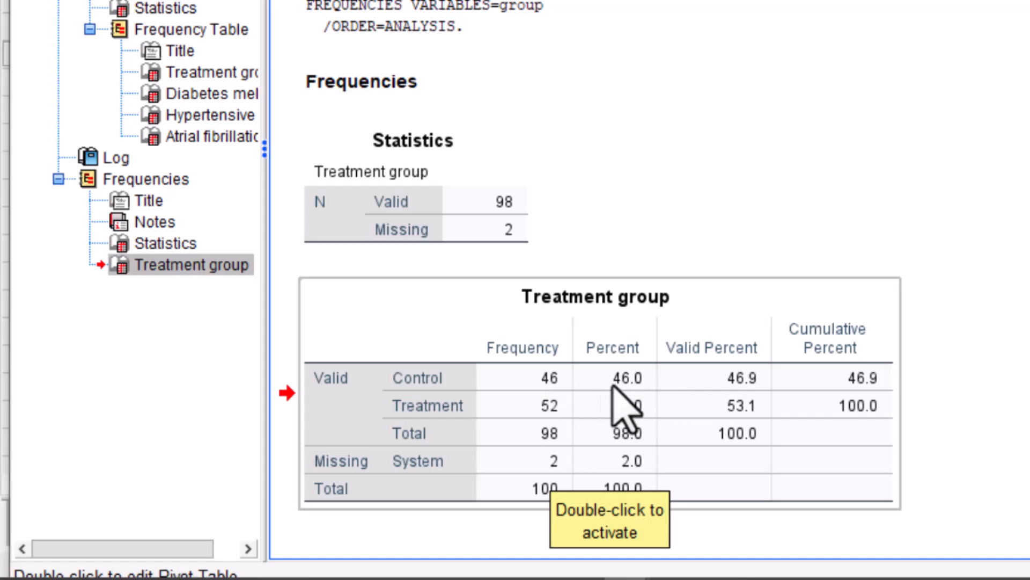
pyautogui.click(547, 379)
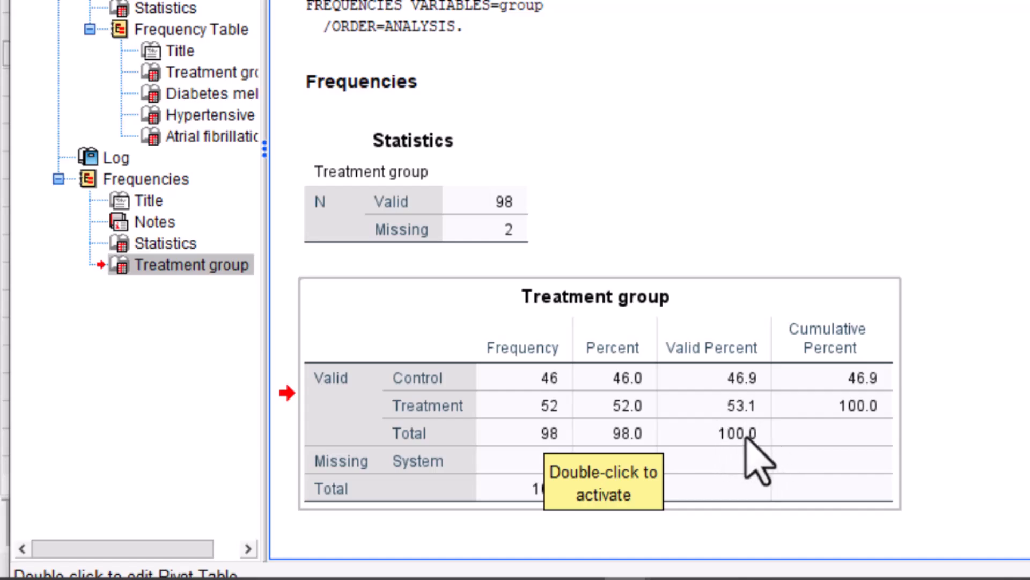
pyautogui.click(430, 457)
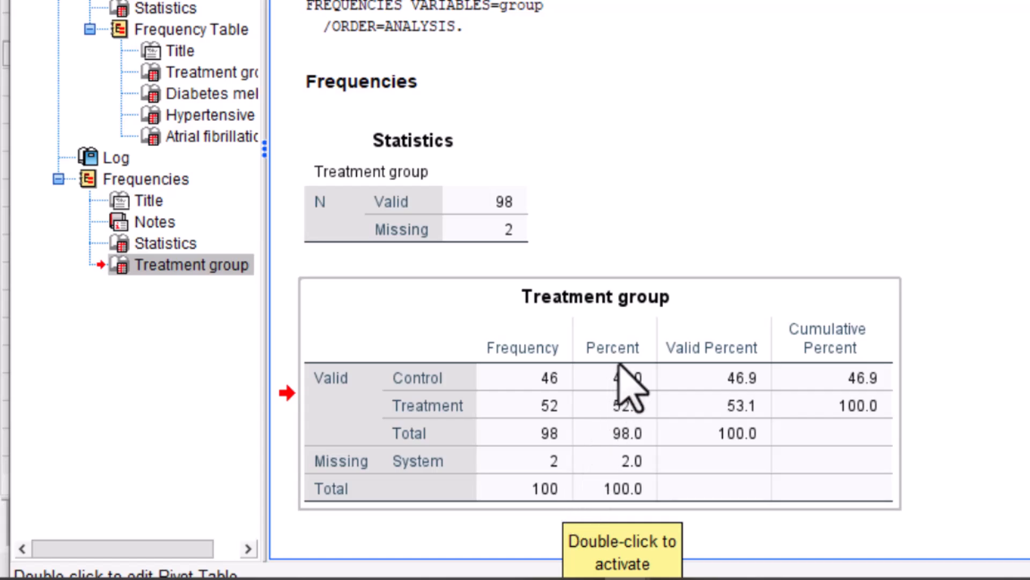
pyautogui.click(693, 278)
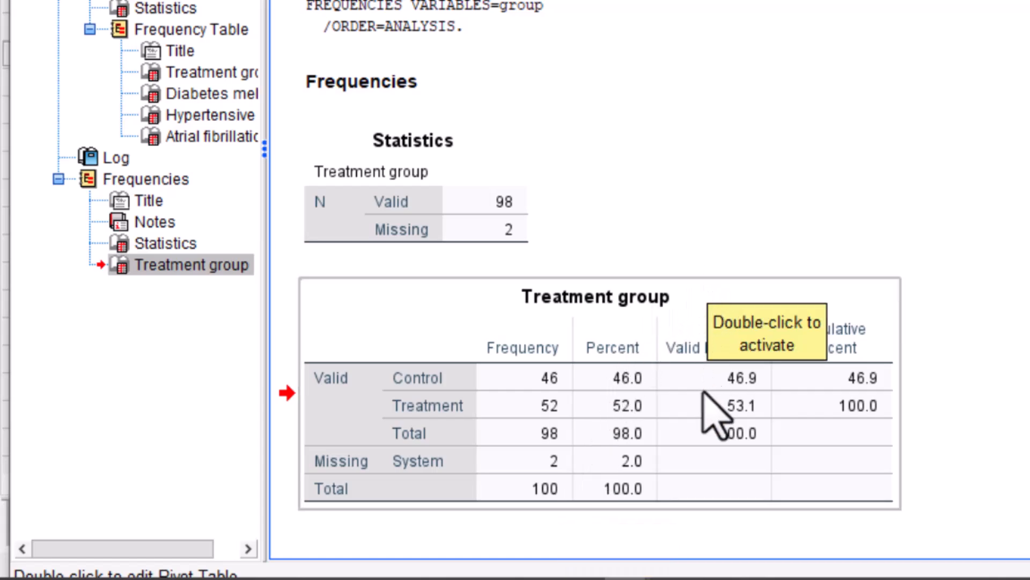
pyautogui.click(706, 329)
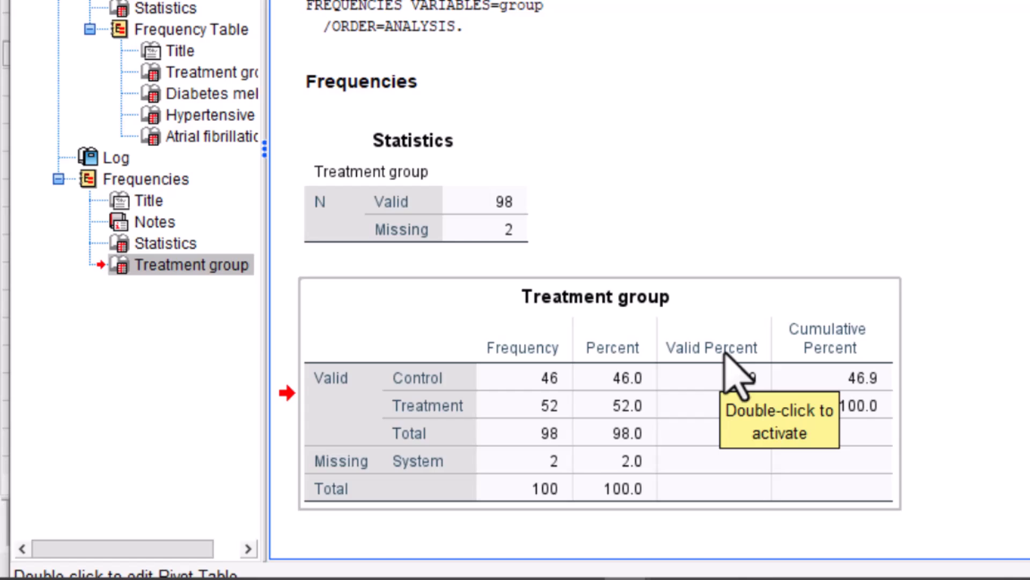
pyautogui.click(725, 351)
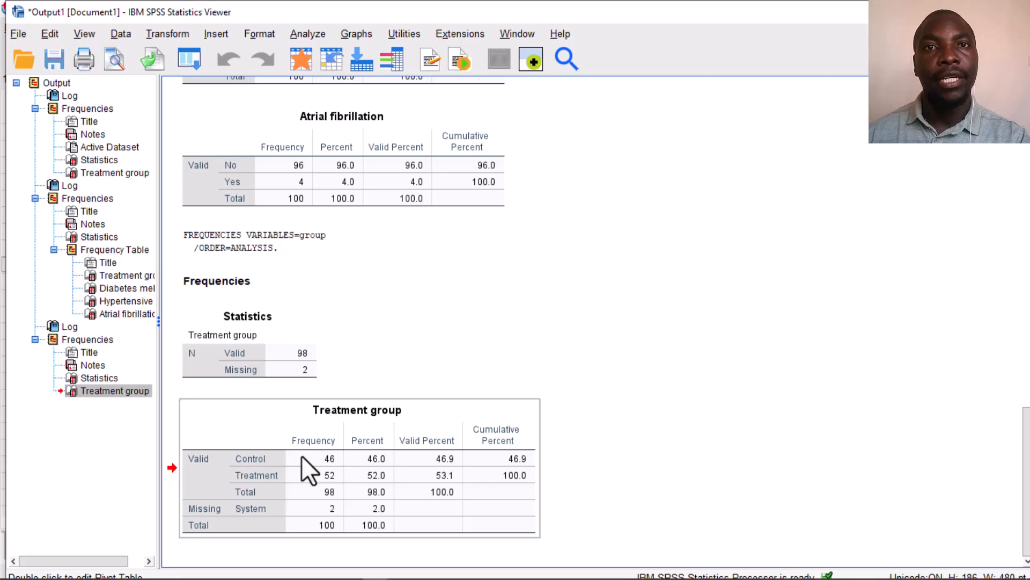
pyautogui.click(301, 455)
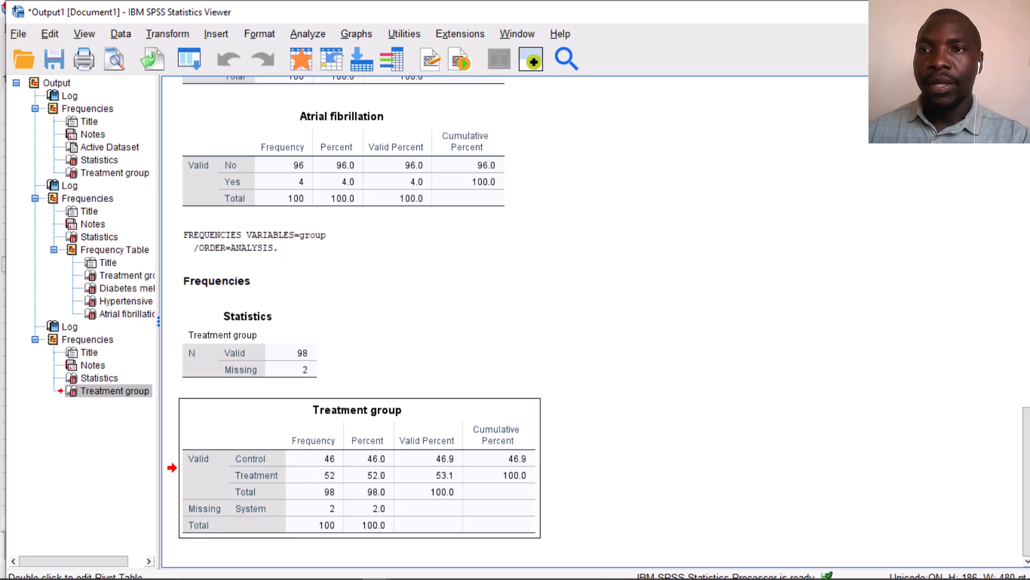
# - Return to the adl.sav data and look over the continuous variables in the age and los columns
pyautogui.click(949, 12)
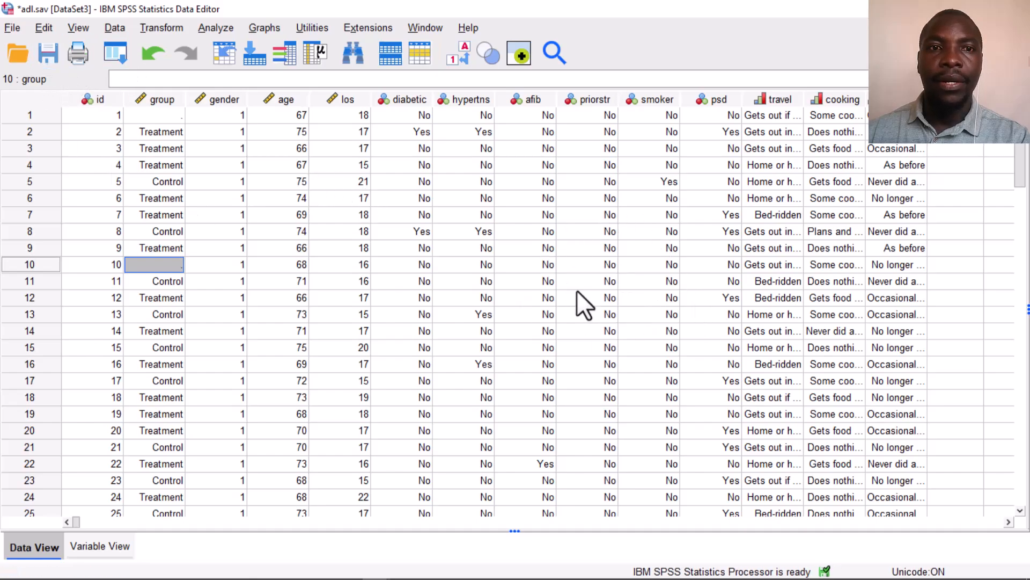
pyautogui.click(230, 99)
pyautogui.click(265, 97)
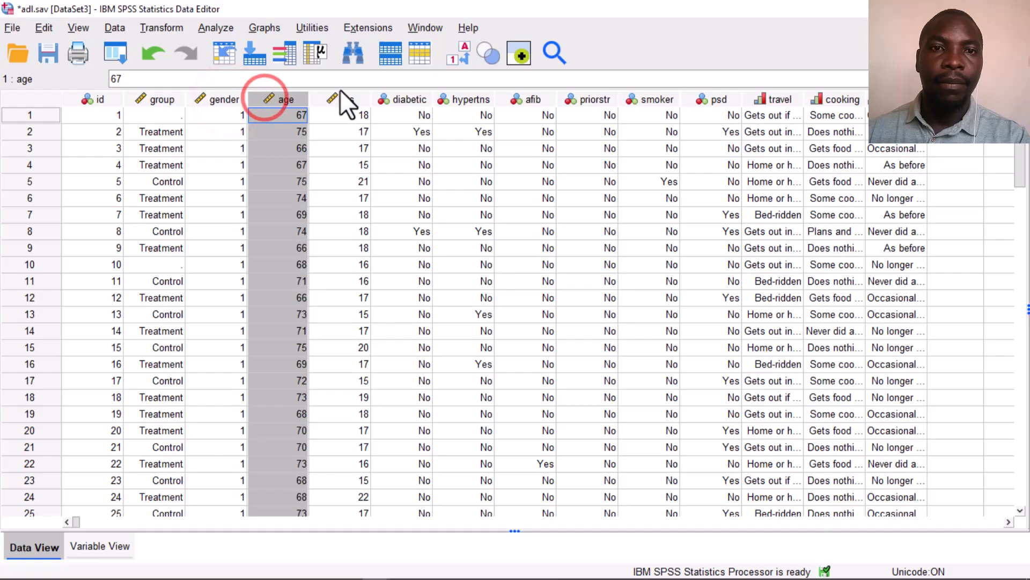
pyautogui.click(458, 53)
pyautogui.click(459, 53)
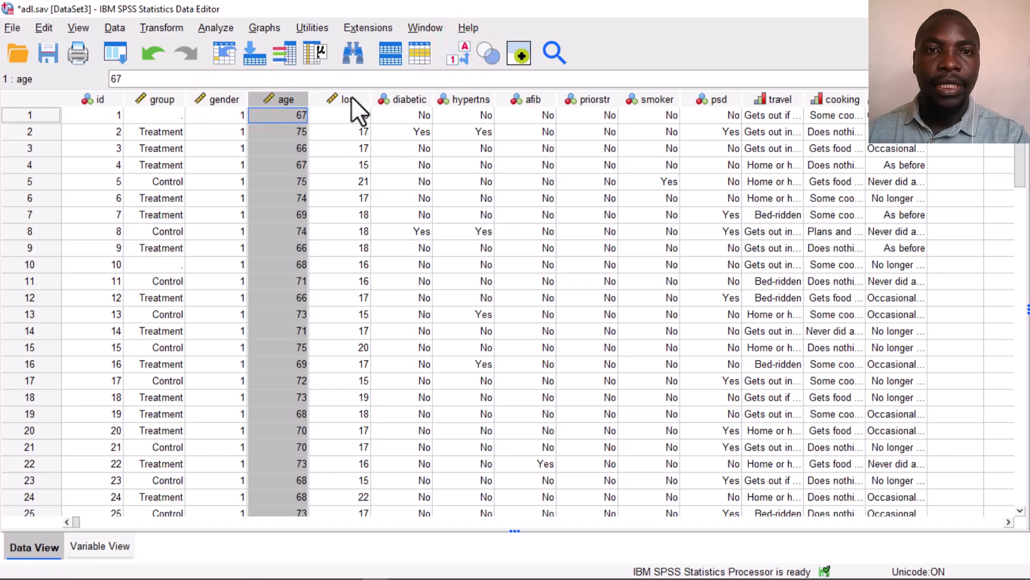
pyautogui.click(347, 102)
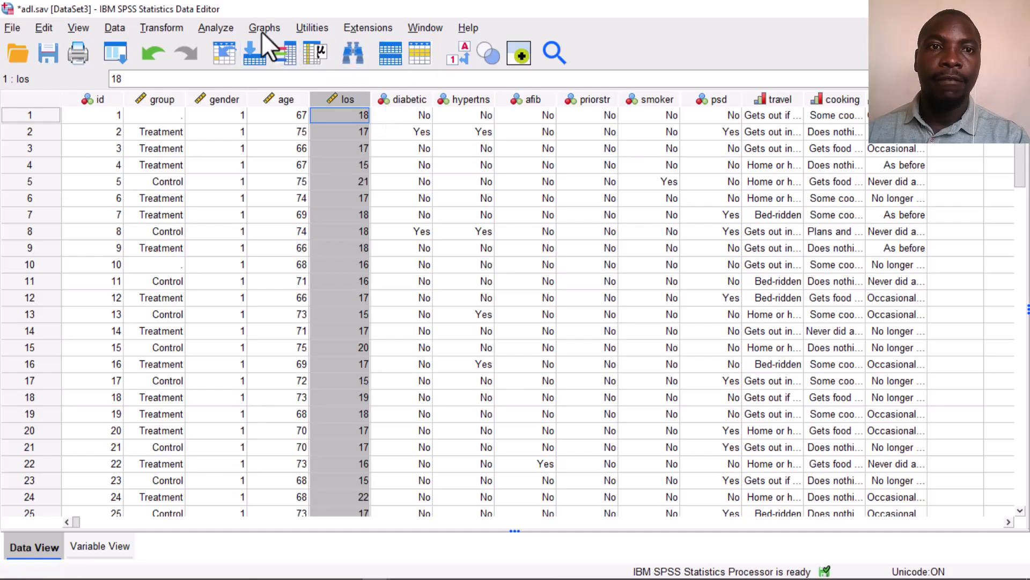
# - Set up a Frequencies analysis of Pt. age and Hospital LOS with the display of frequency tables turned off
pyautogui.hotkey('alt', 'h')
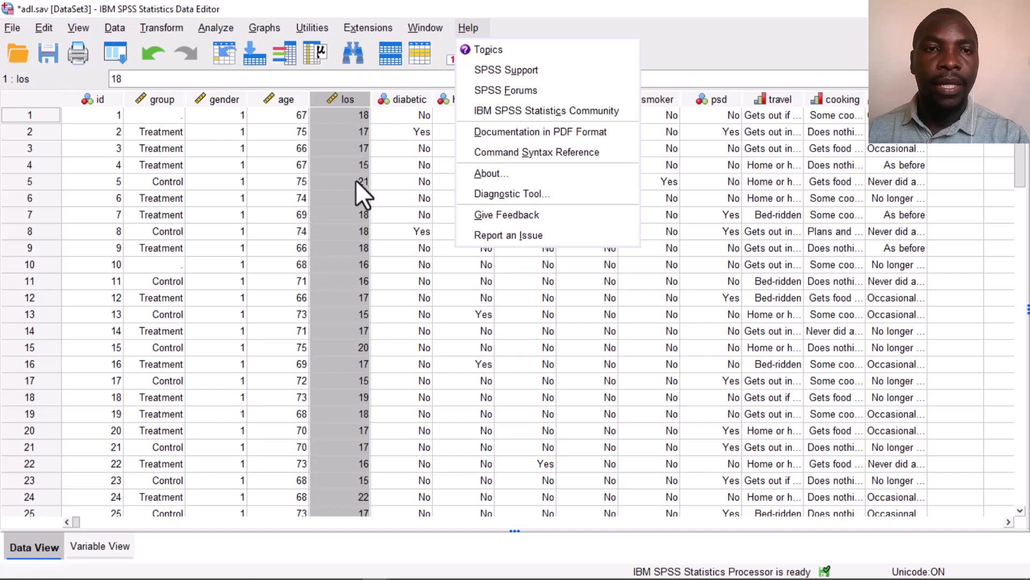
pyautogui.click(220, 30)
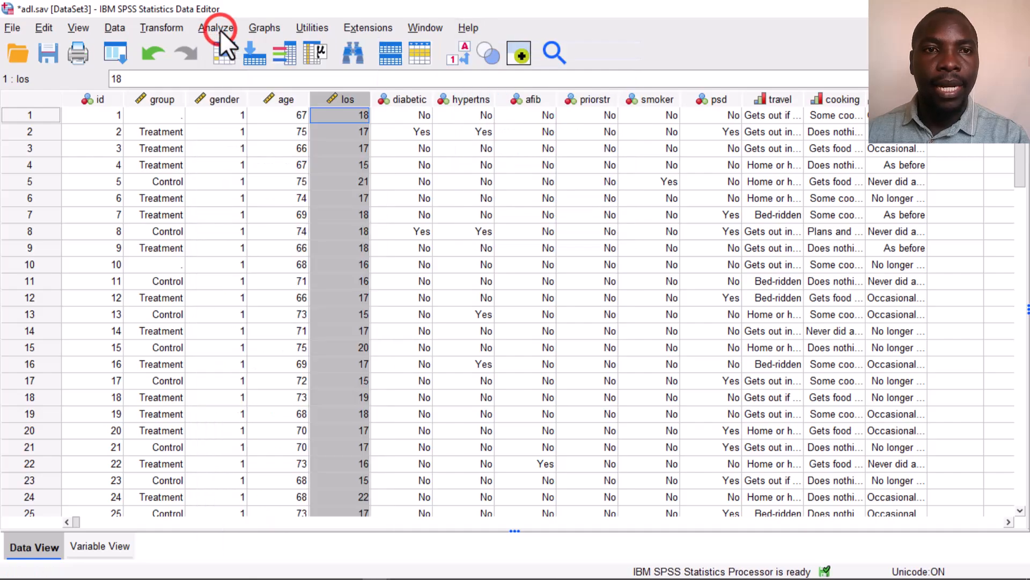
pyautogui.click(220, 30)
pyautogui.moveTo(282, 91)
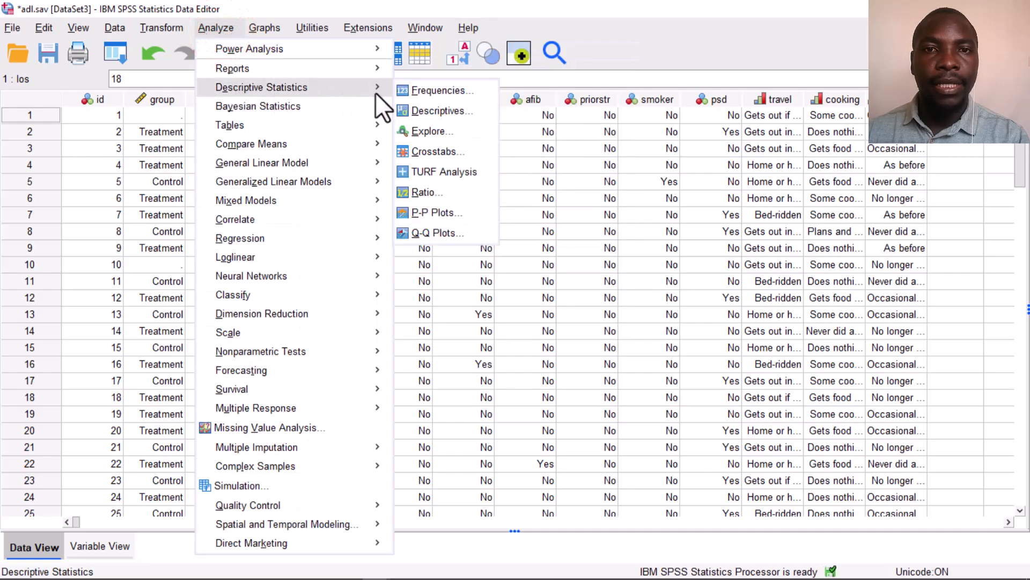
pyautogui.click(413, 92)
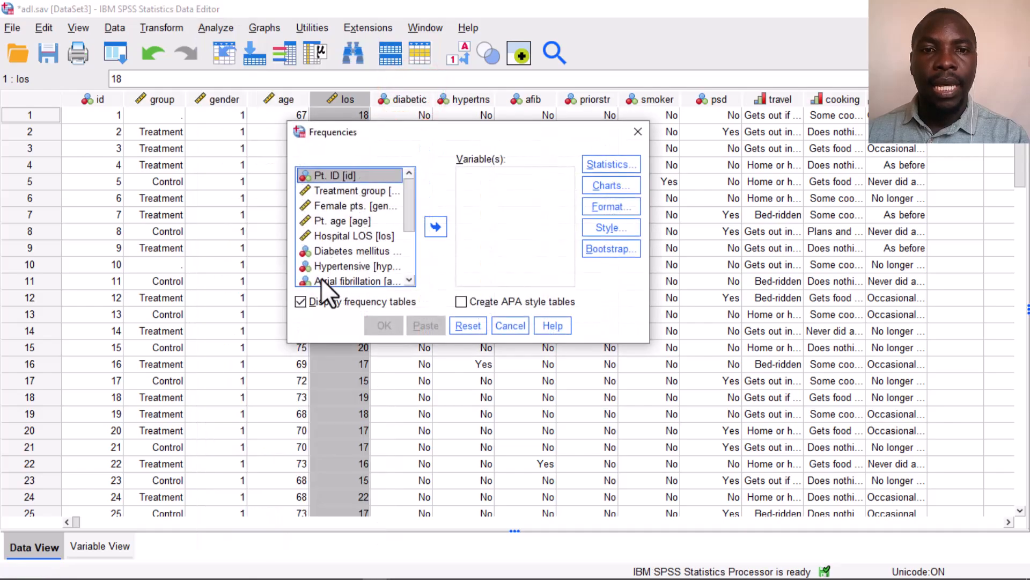
pyautogui.click(301, 303)
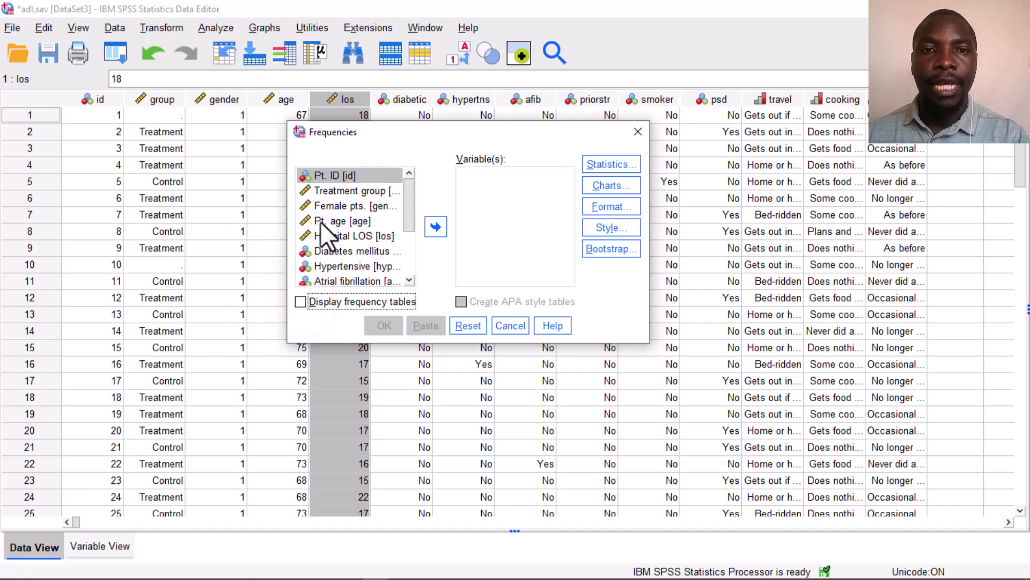
pyautogui.click(338, 224)
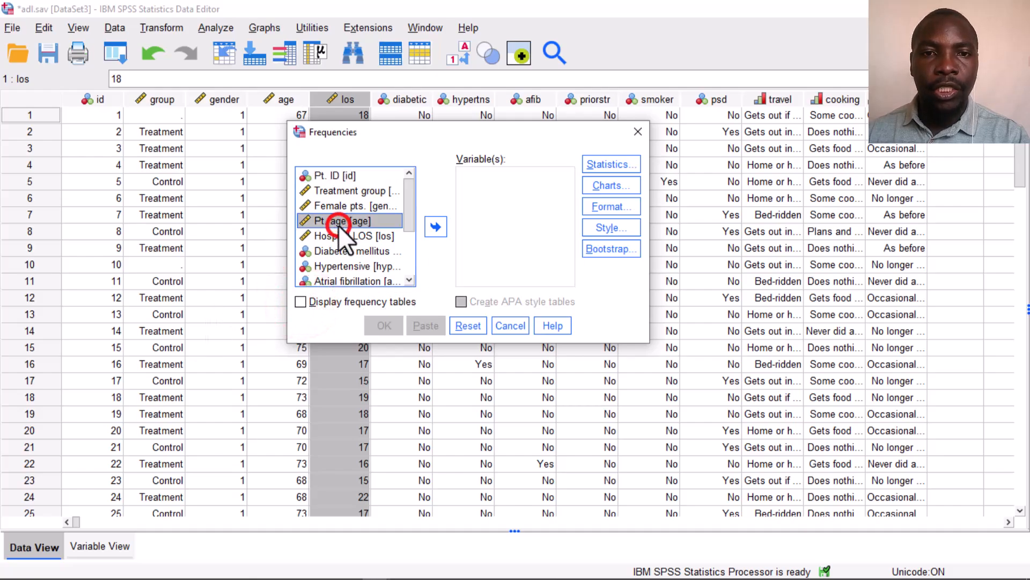
pyautogui.keyDown('ctrl'); pyautogui.click(372, 235); pyautogui.keyUp('ctrl')
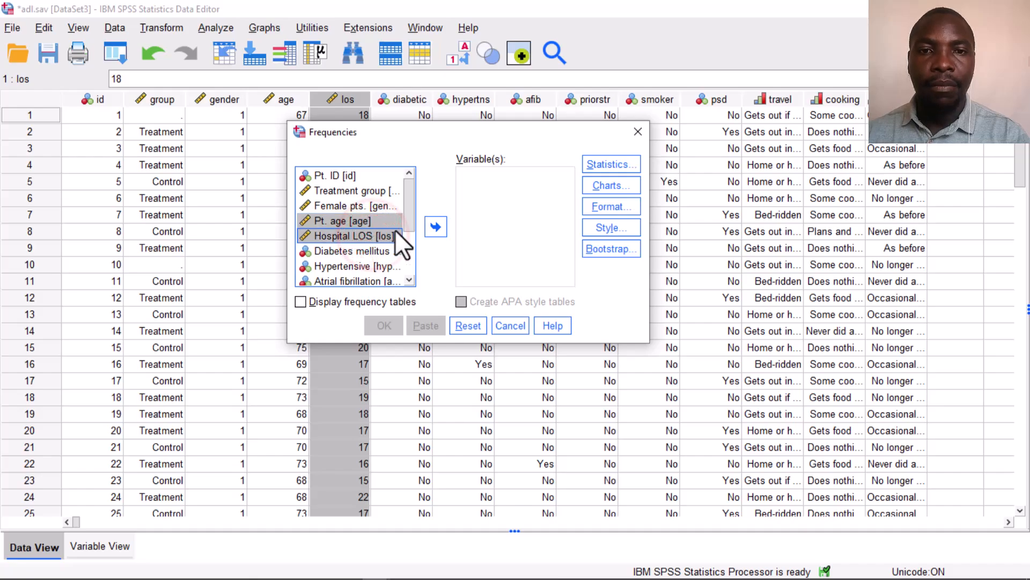
pyautogui.click(435, 226)
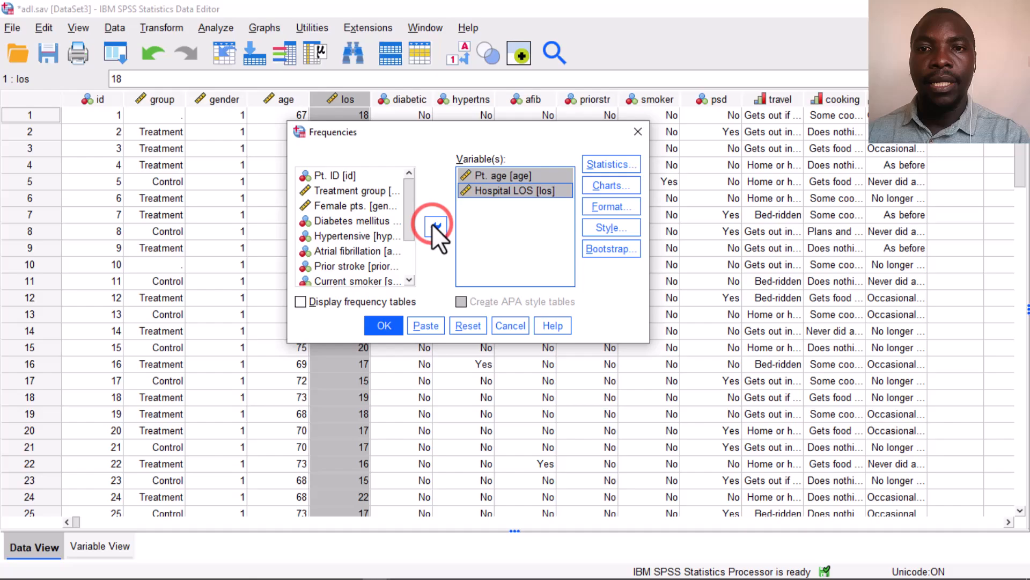
# - Include the mean, median, mode and sum as central tendency statistics for the analysis
pyautogui.click(621, 161)
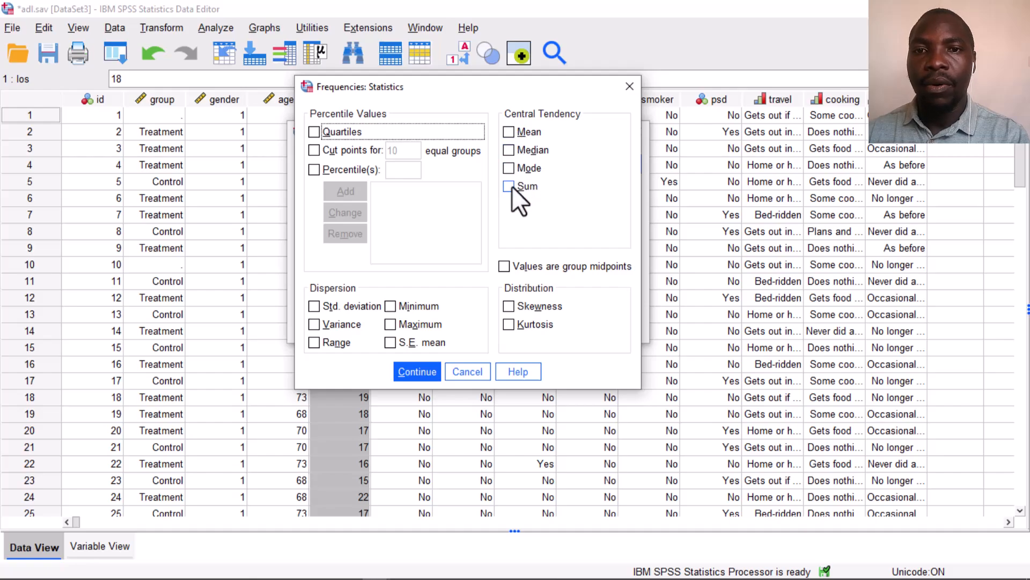
pyautogui.click(508, 129)
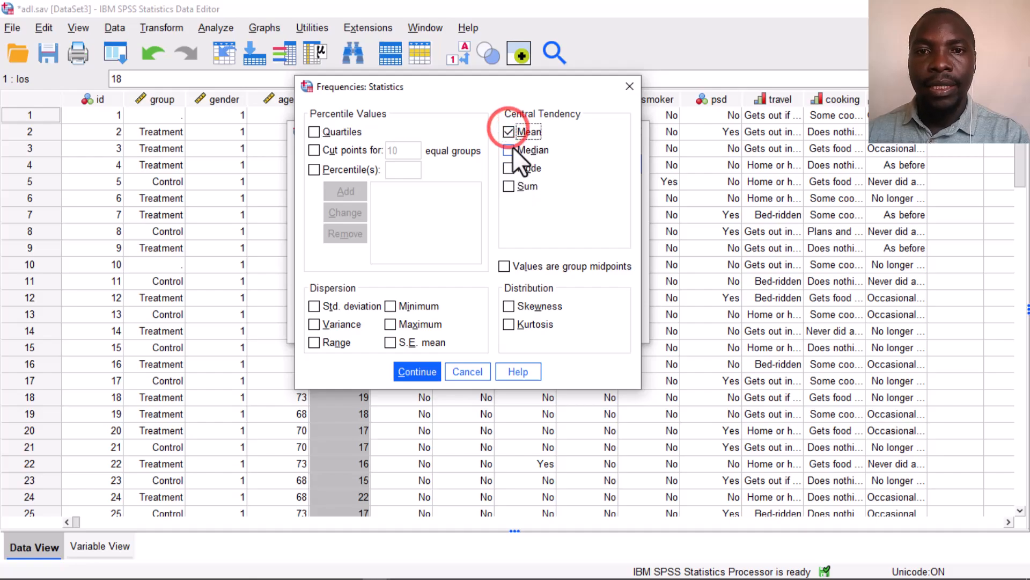
pyautogui.click(509, 151)
pyautogui.click(508, 167)
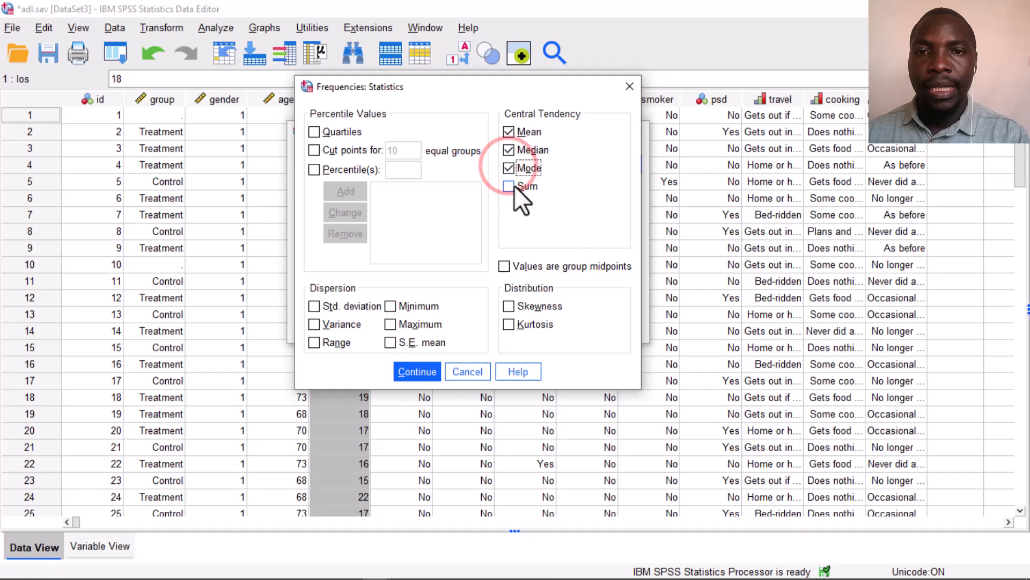
pyautogui.click(510, 186)
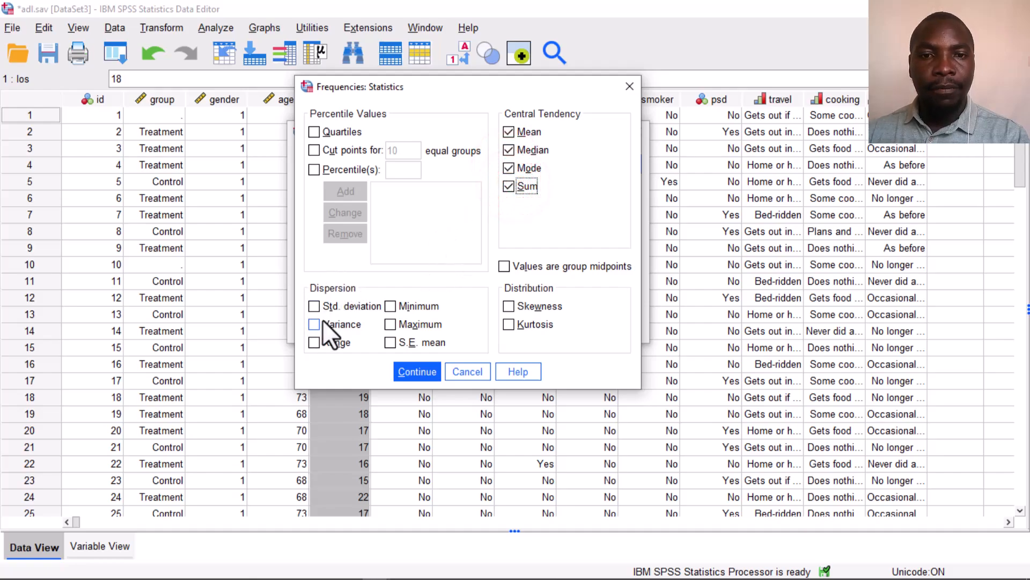
# - Include all dispersion statistics: standard deviation, variance, range, minimum, maximum and S.E. mean
pyautogui.click(314, 306)
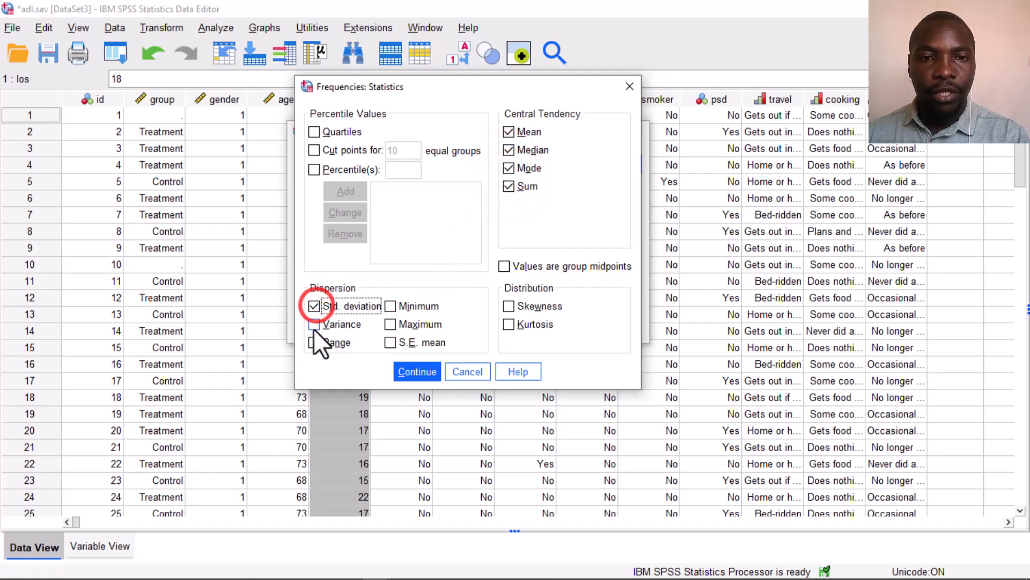
pyautogui.click(313, 325)
pyautogui.click(314, 343)
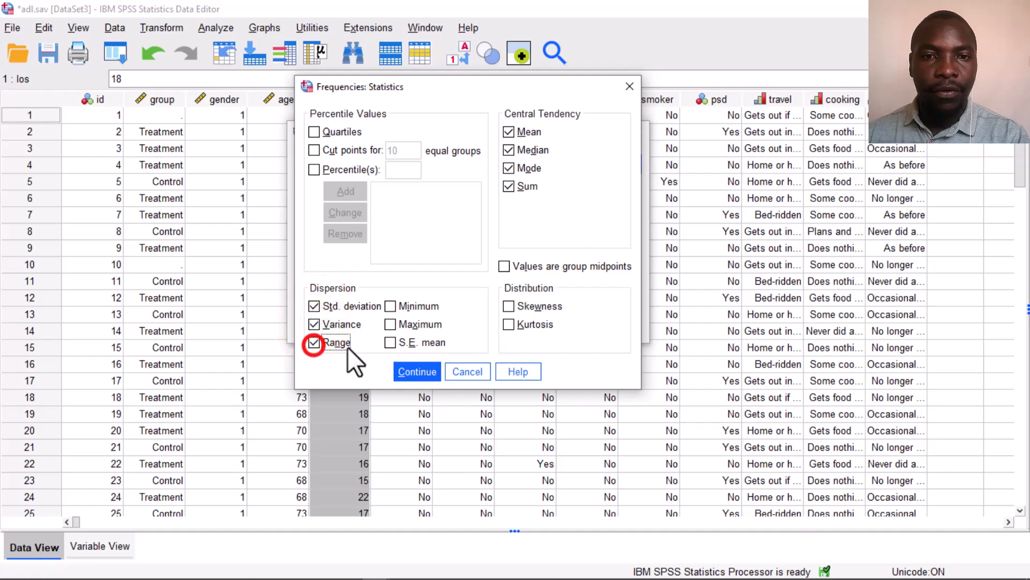
pyautogui.click(390, 306)
pyautogui.click(390, 324)
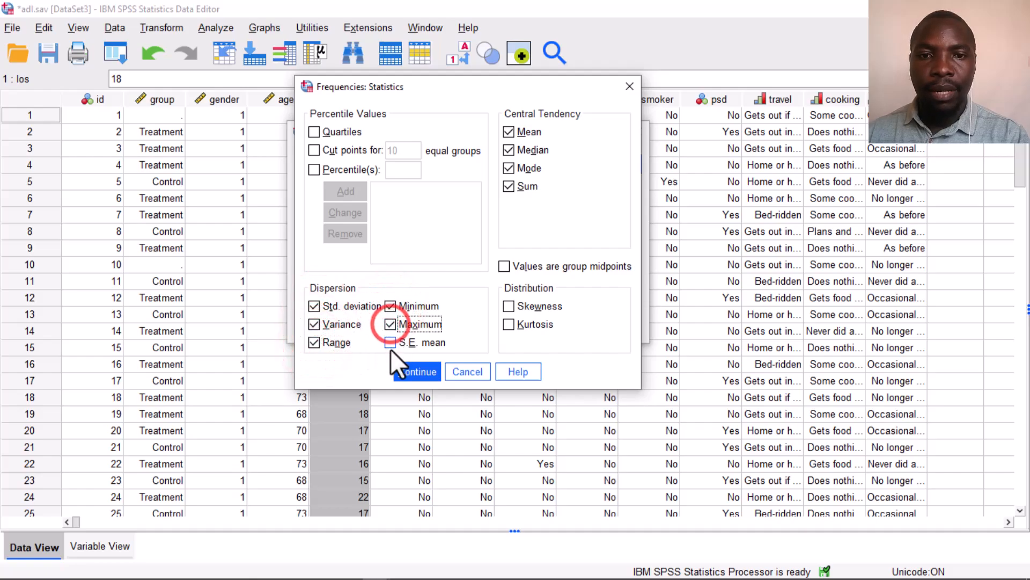
pyautogui.click(391, 344)
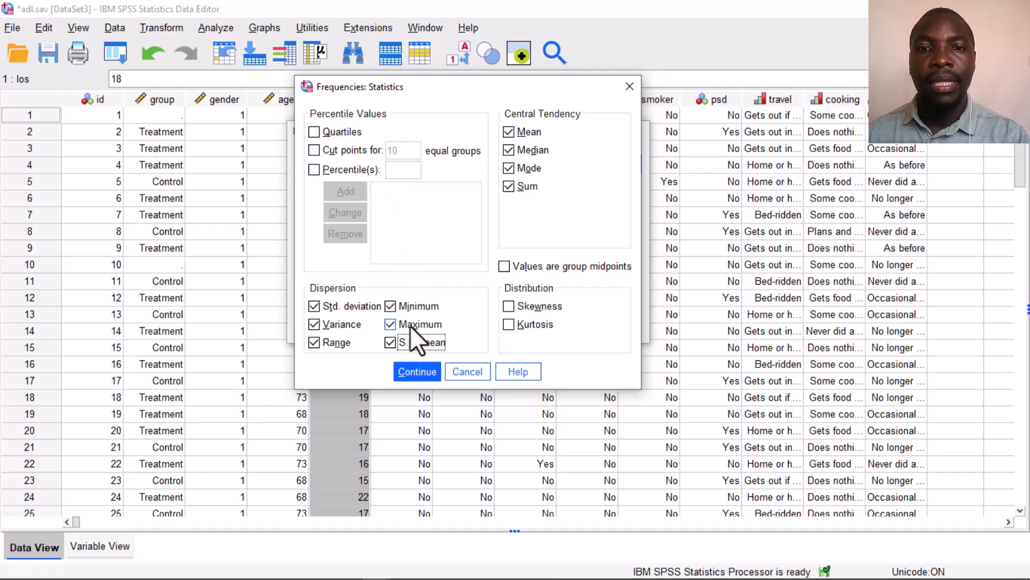
# - Run the Frequencies analysis of Pt. age and Hospital LOS with the chosen statistics and review the resulting Statistics table
pyautogui.click(419, 372)
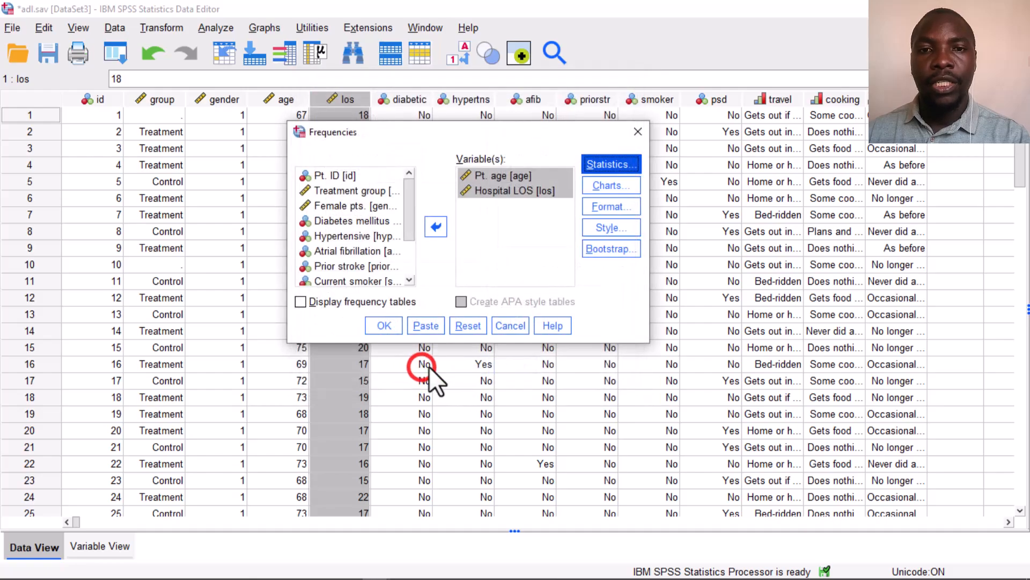
pyautogui.click(383, 325)
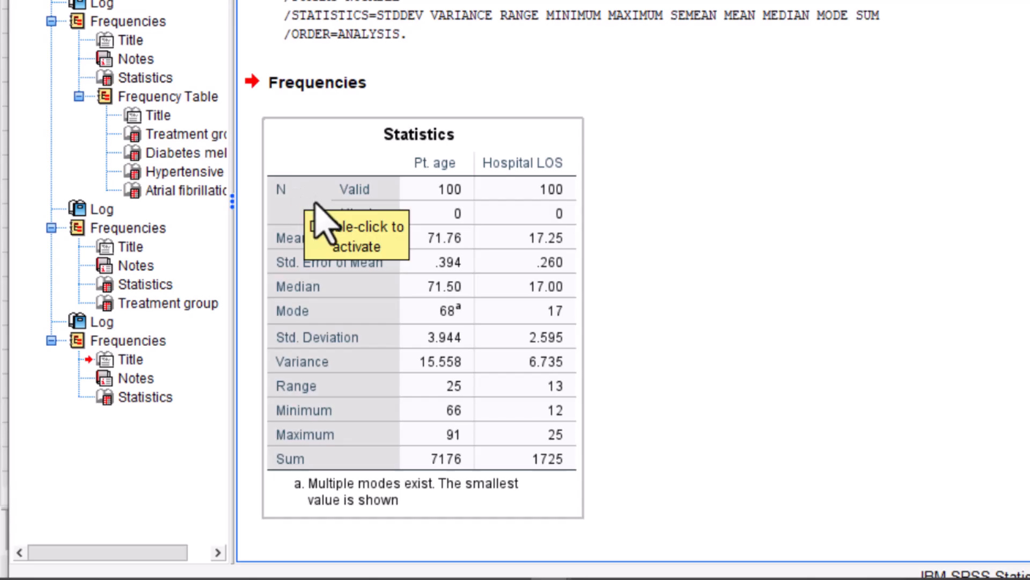
pyautogui.click(279, 189)
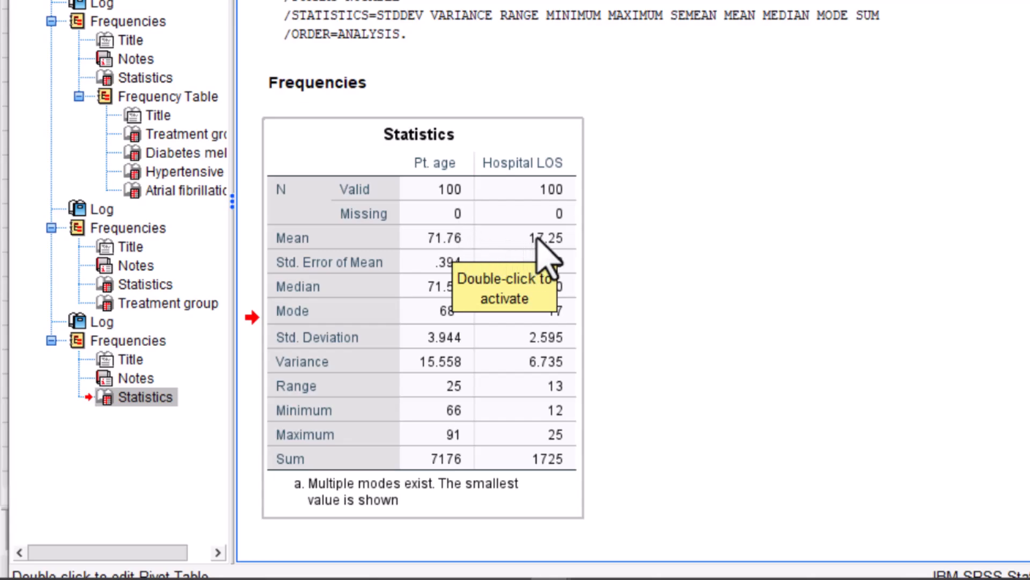
pyautogui.click(555, 242)
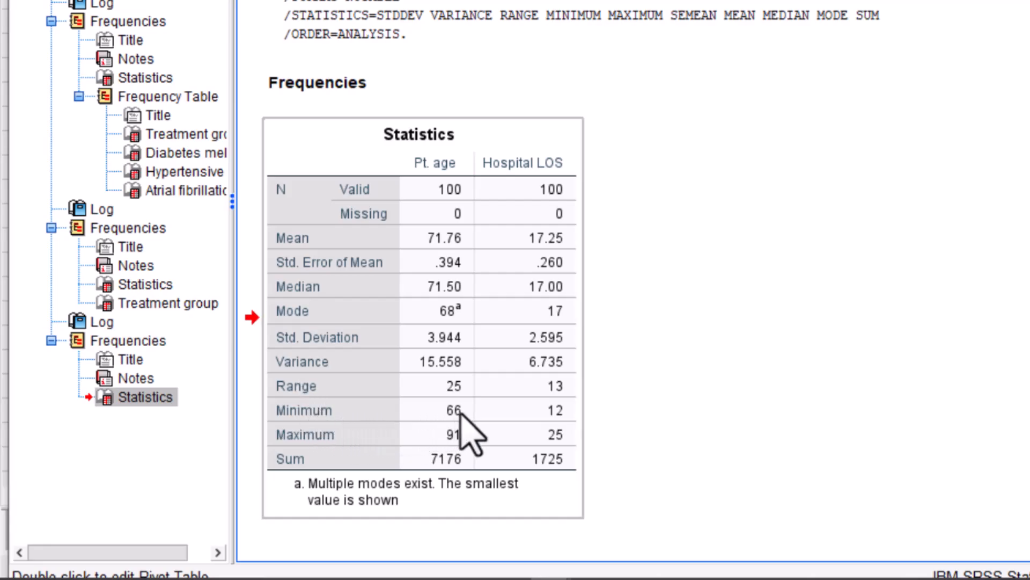
pyautogui.click(449, 437)
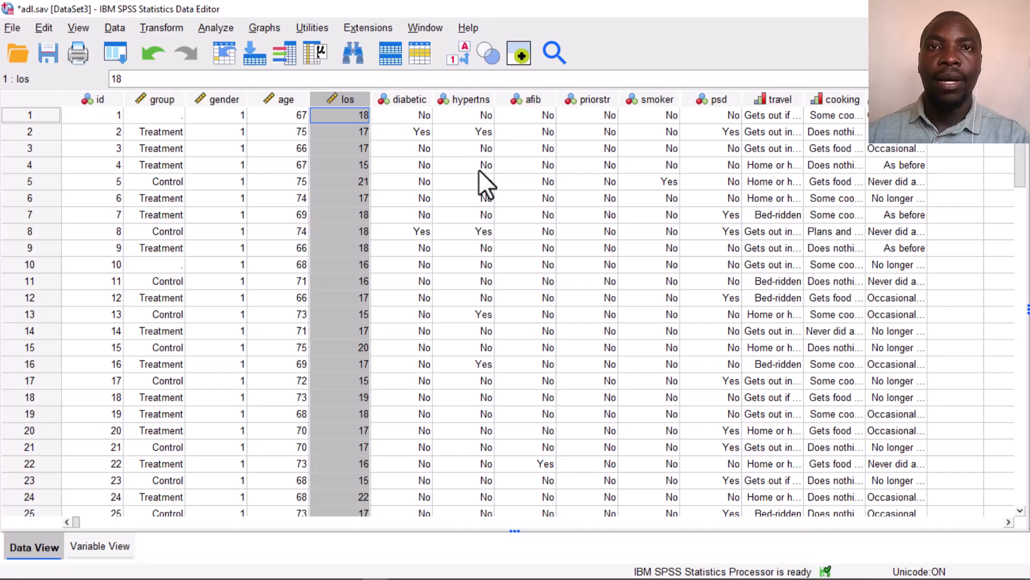
# - Reset the Frequencies setup and run it with frequency tables for Diabetes mellitus, Hypertensive and Atrial fibrillation
pyautogui.click(216, 28)
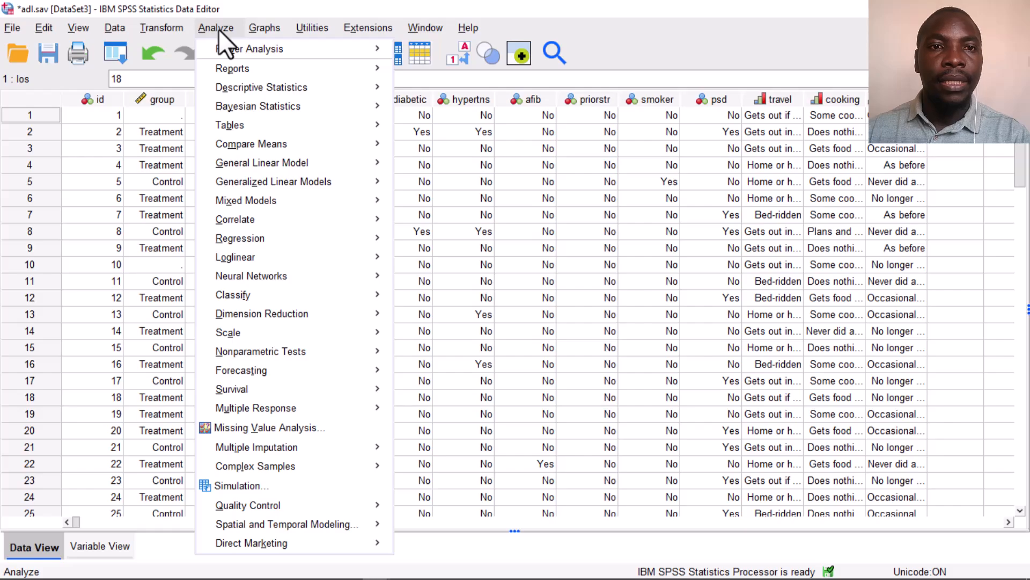
pyautogui.moveTo(235, 87)
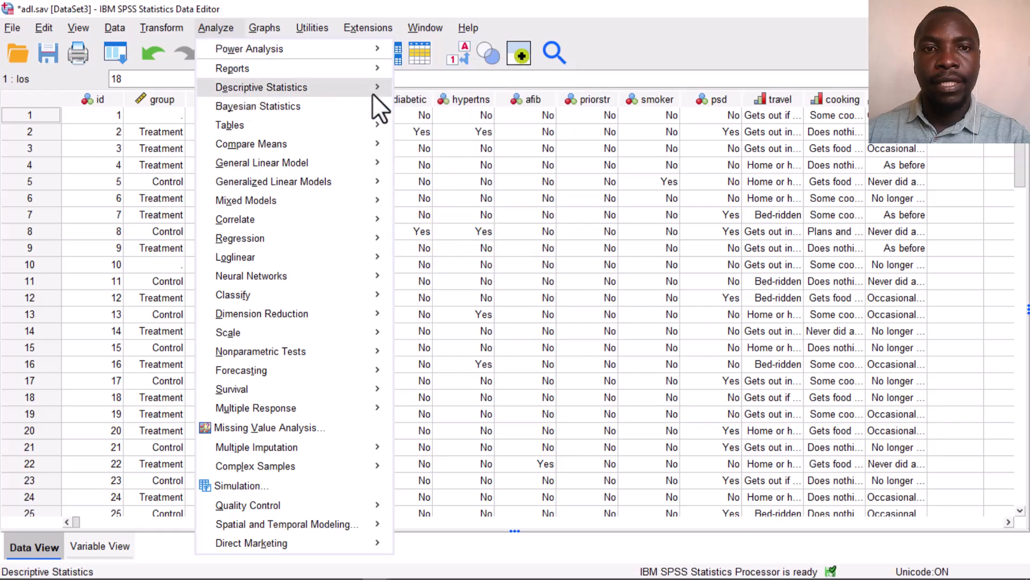
pyautogui.click(425, 88)
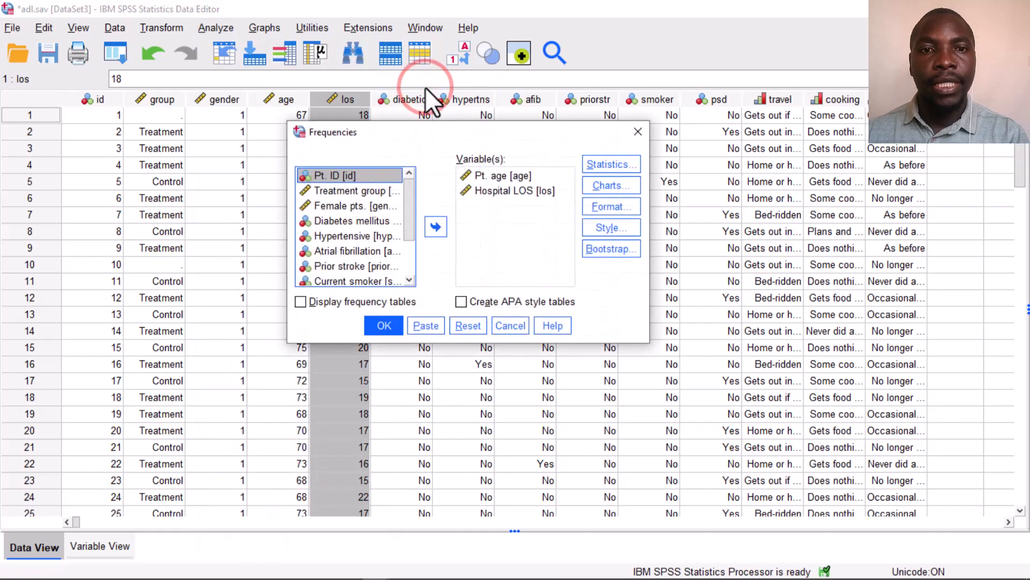
pyautogui.click(475, 320)
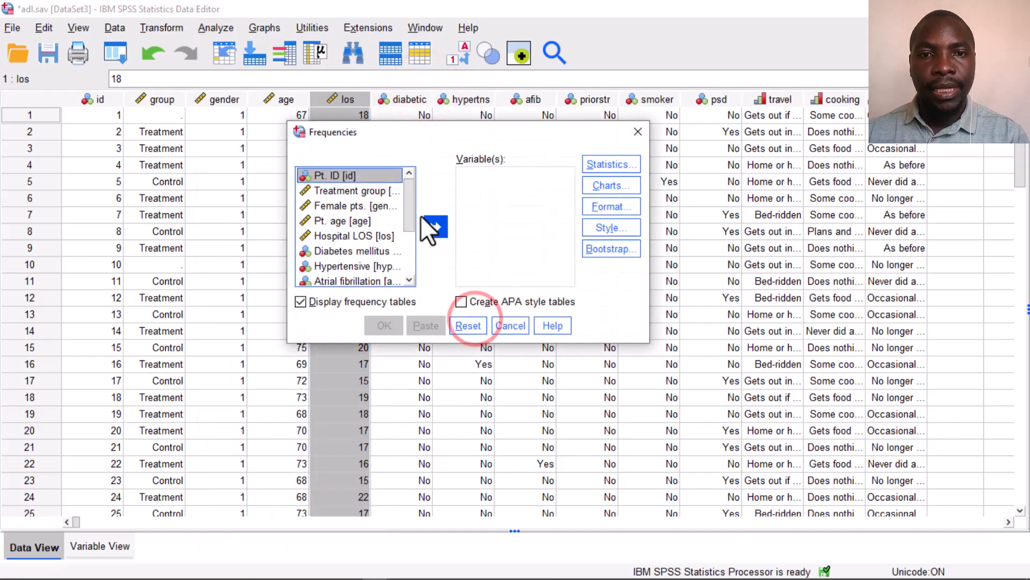
pyautogui.moveTo(410, 190); pyautogui.dragTo(407, 209)
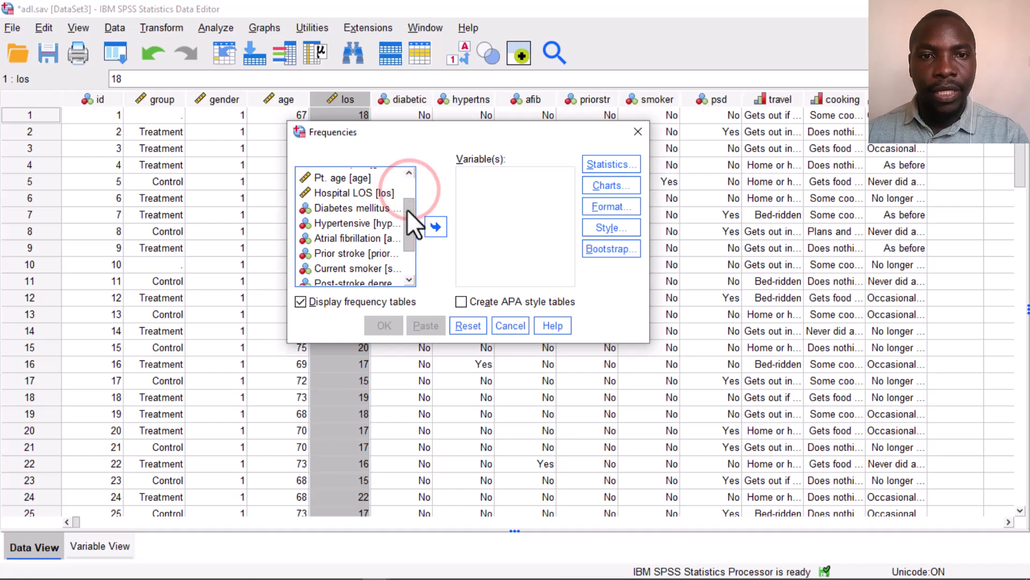
pyautogui.click(344, 207)
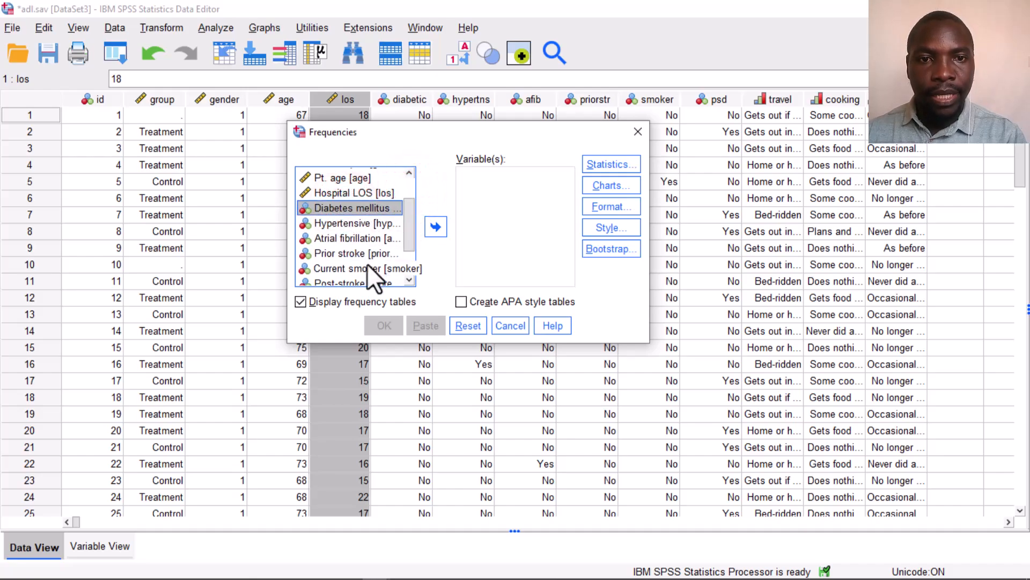
pyautogui.keyDown('shift'); pyautogui.doubleClick(348, 237); pyautogui.keyUp('shift')
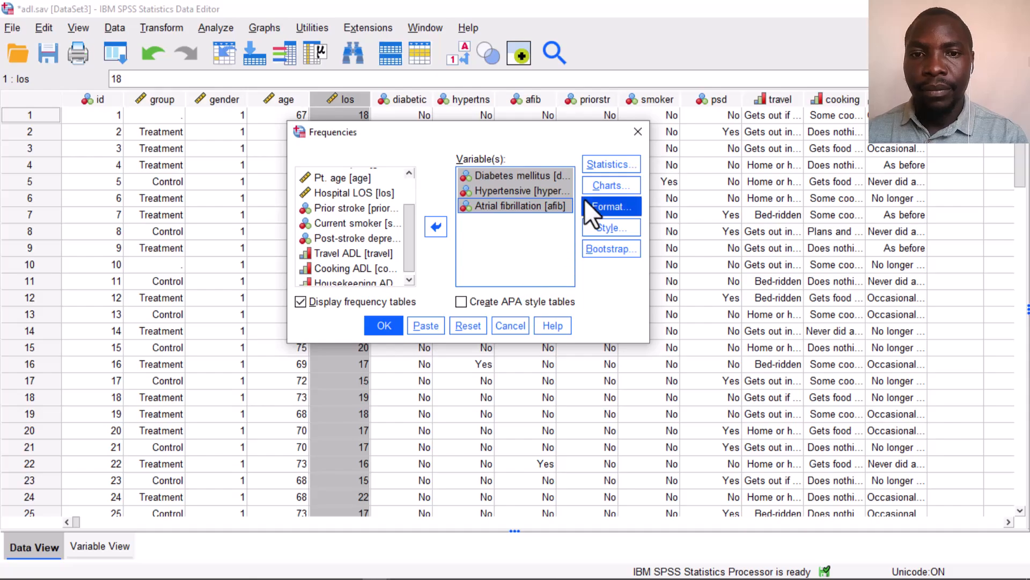
pyautogui.click(385, 325)
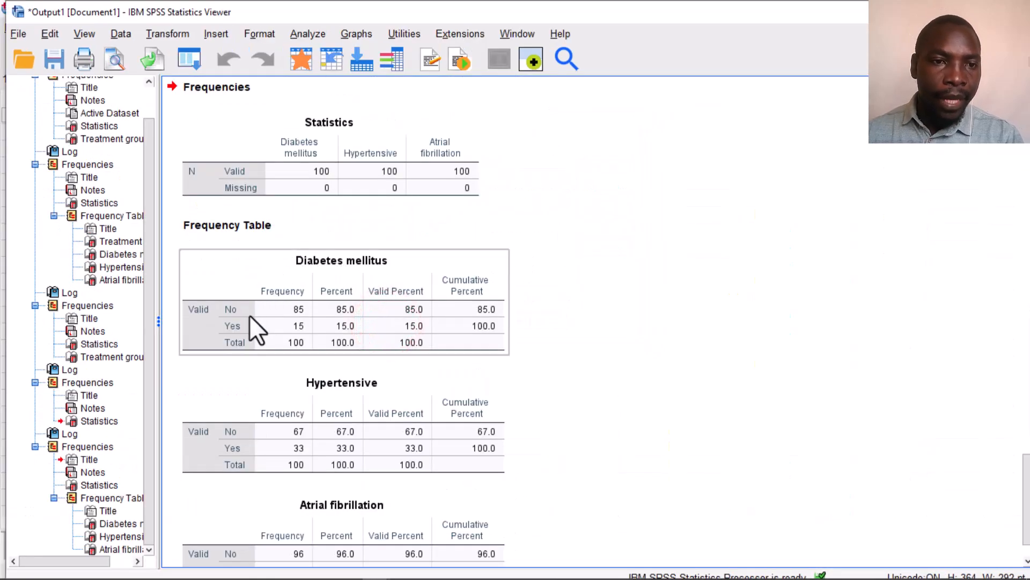
# - Select the Diabetes mellitus, Hypertensive and Atrial fibrillation frequency tables together in the output and copy them
pyautogui.click(265, 314)
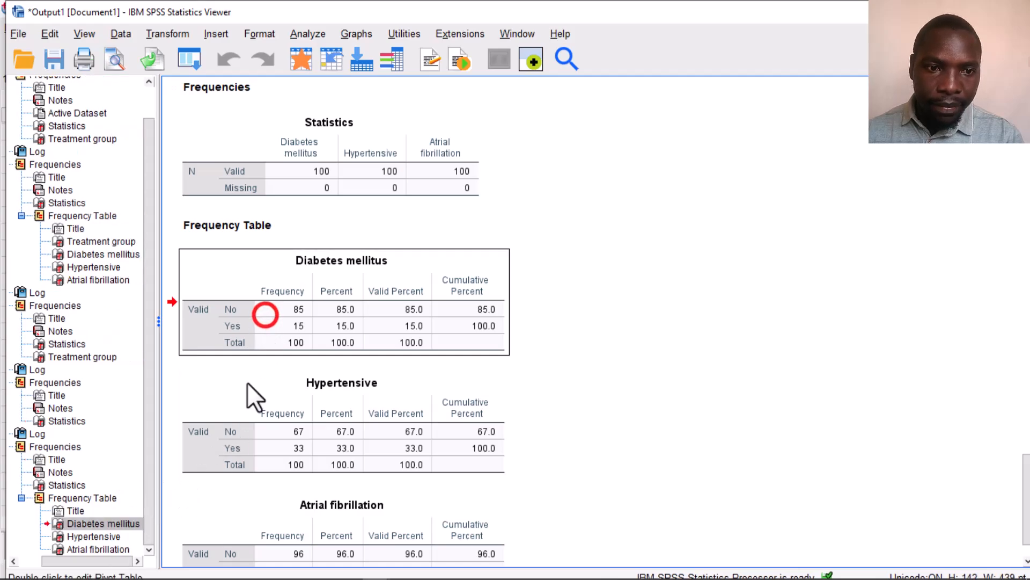
pyautogui.scroll(-2, 244, 460)
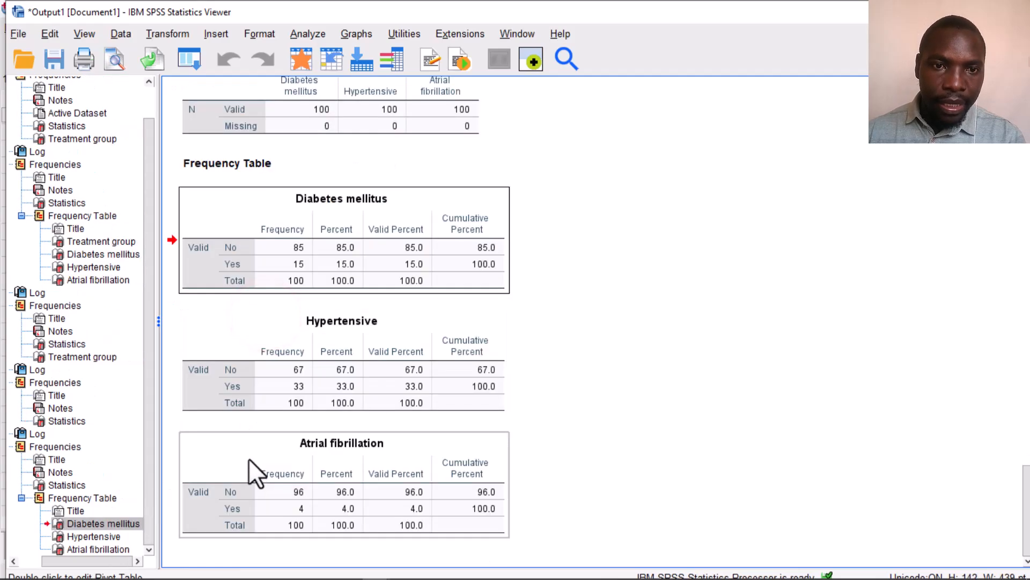
pyautogui.click(304, 221)
pyautogui.click(302, 356)
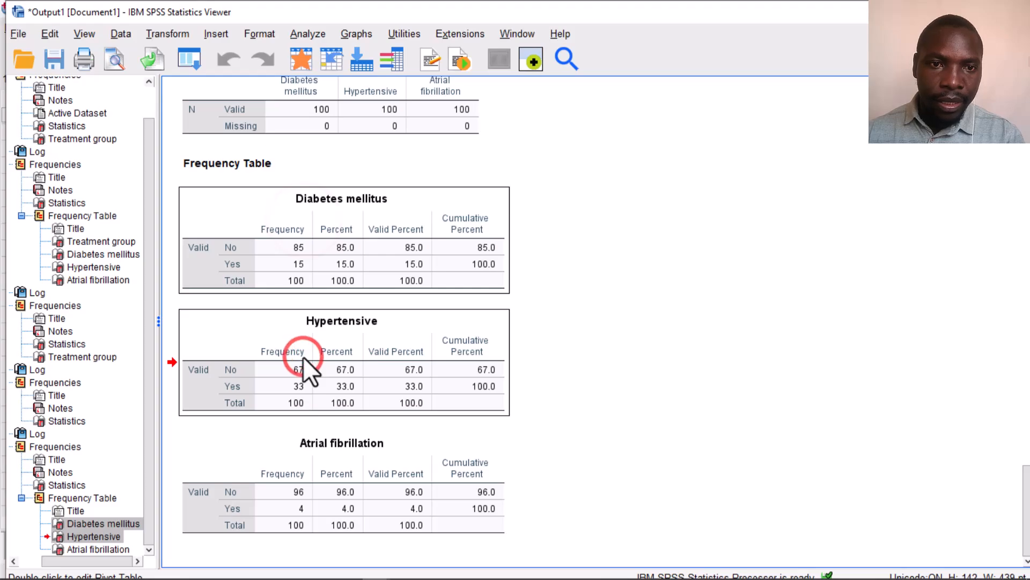
pyautogui.click(299, 452)
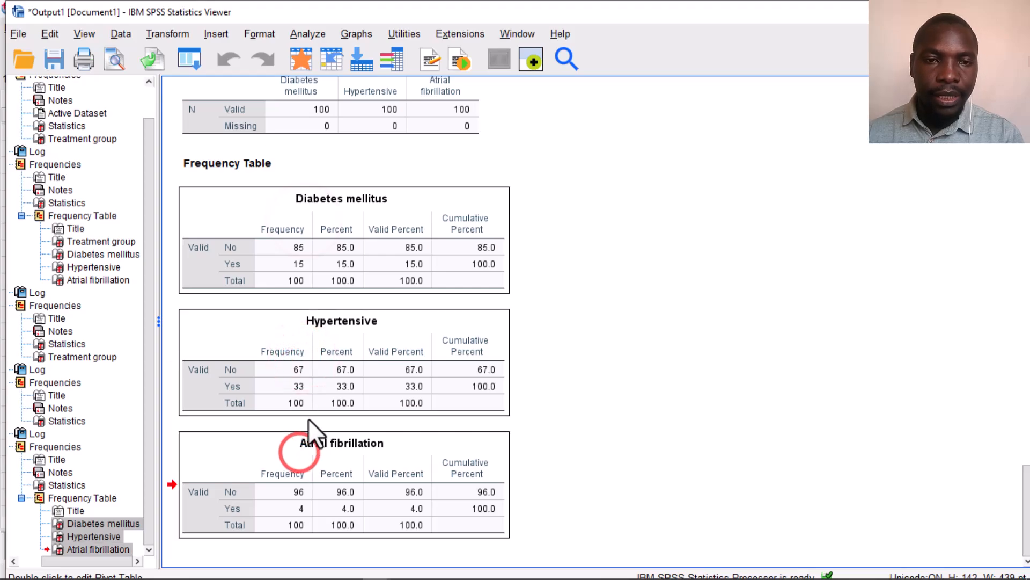
pyautogui.rightClick(308, 251)
pyautogui.click(326, 269)
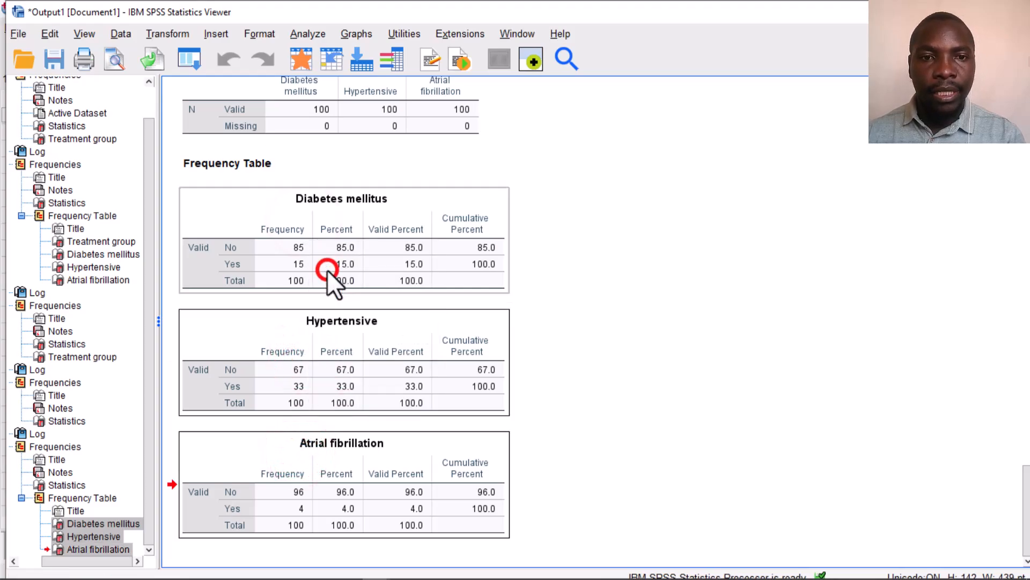
# - Switch to Excel and paste the copied frequency tables at cell A1 of Book1, matching the destination formatting
pyautogui.moveTo(220, 574)
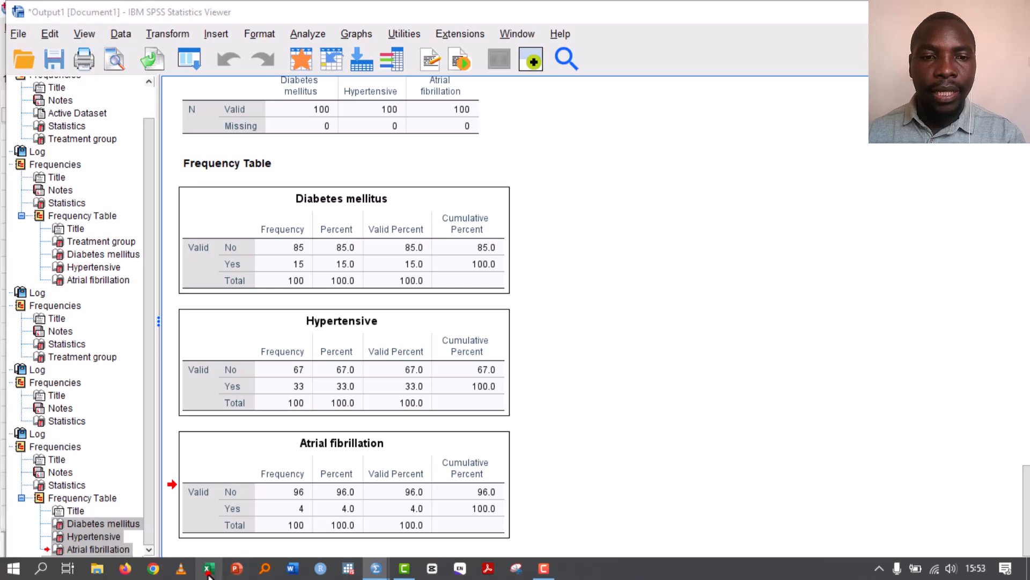
pyautogui.click(208, 569)
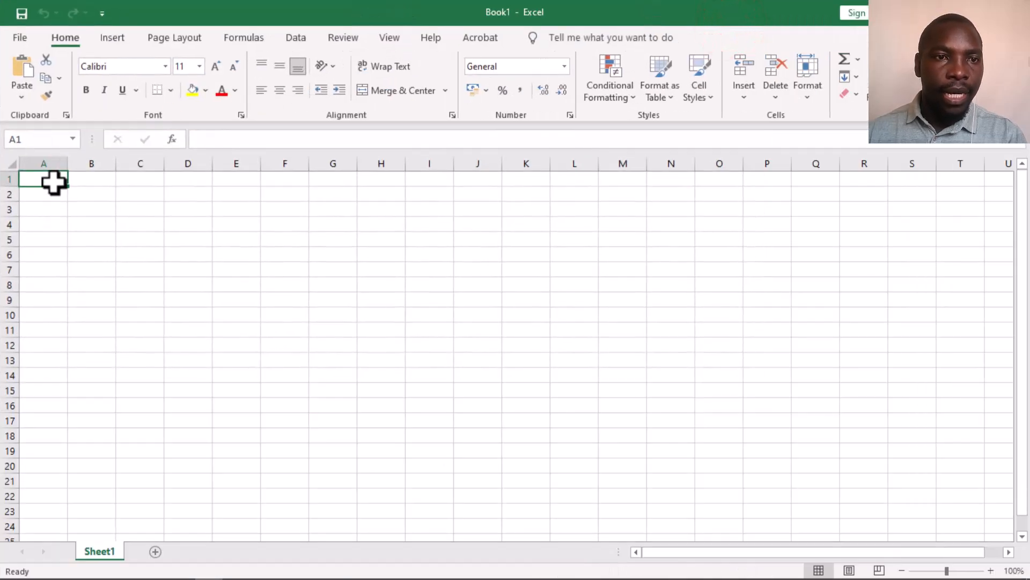
pyautogui.rightClick(53, 182)
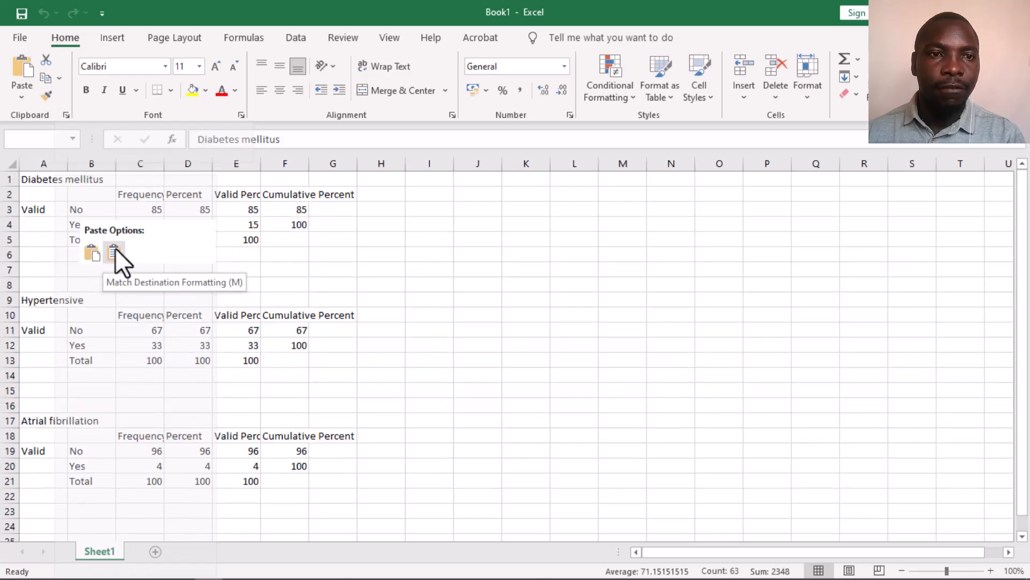
pyautogui.click(114, 251)
# - Clear the Valid label in A3 and move the Diabetes mellitus title from A1 into that cell
pyautogui.moveTo(48, 210); pyautogui.dragTo(80, 226)
pyautogui.click(47, 177)
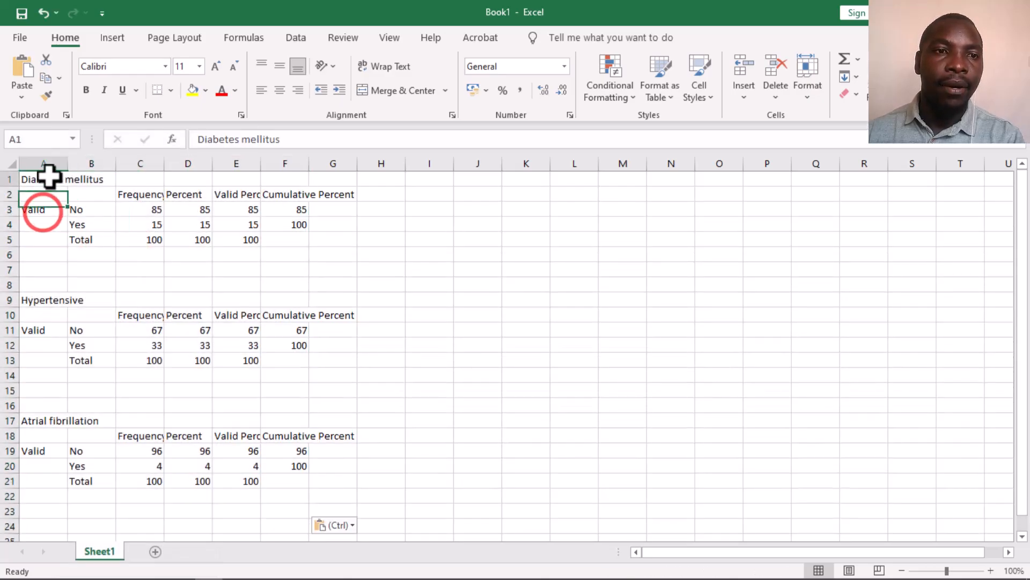
pyautogui.click(43, 209)
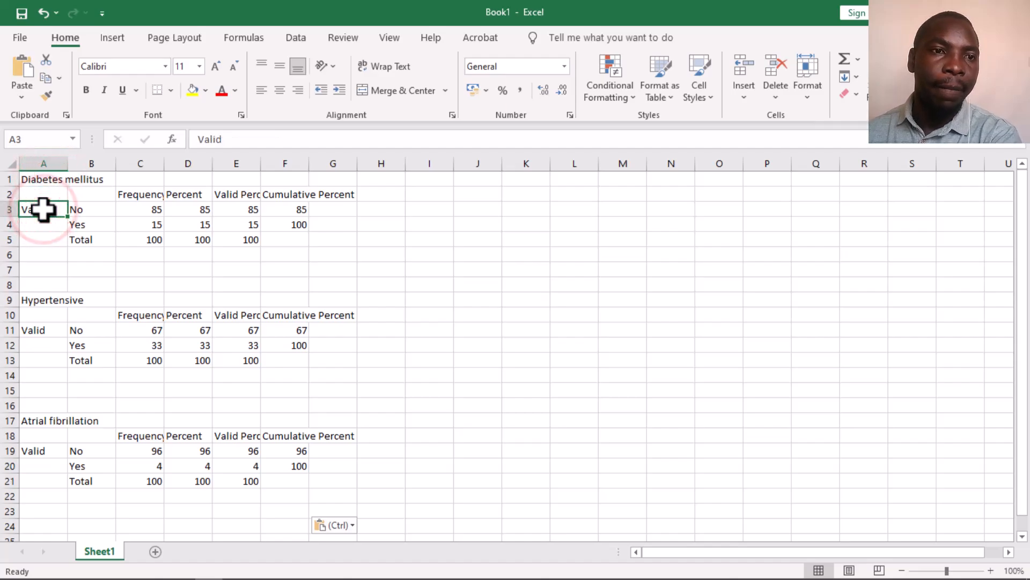
pyautogui.press('Delete')
pyautogui.click(47, 179)
pyautogui.moveTo(48, 180); pyautogui.dragTo(48, 210)
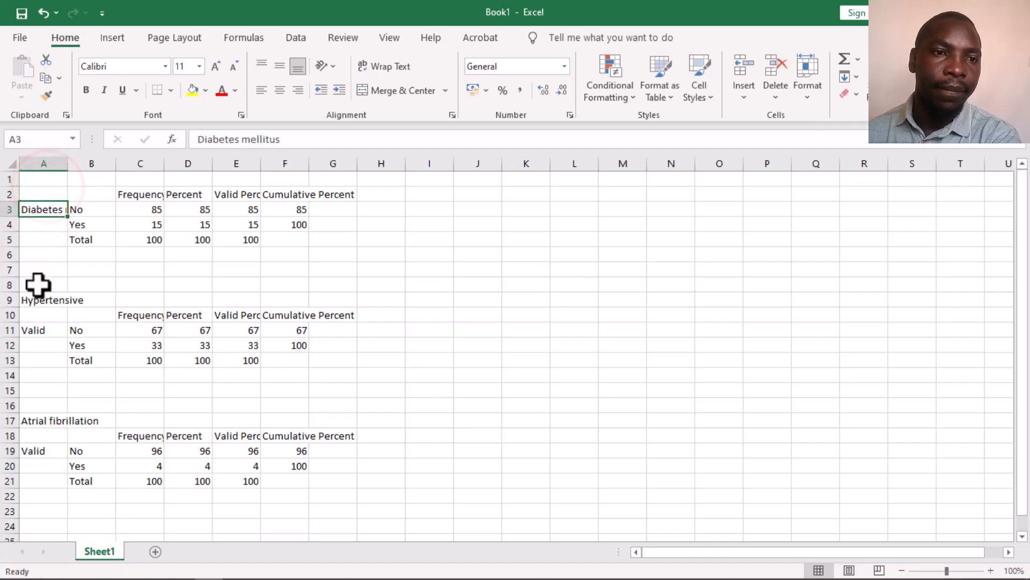
# - Clear the Valid label in A11 and move the Hypertensive title from A9 into that cell
pyautogui.click(47, 328)
pyautogui.press('Delete')
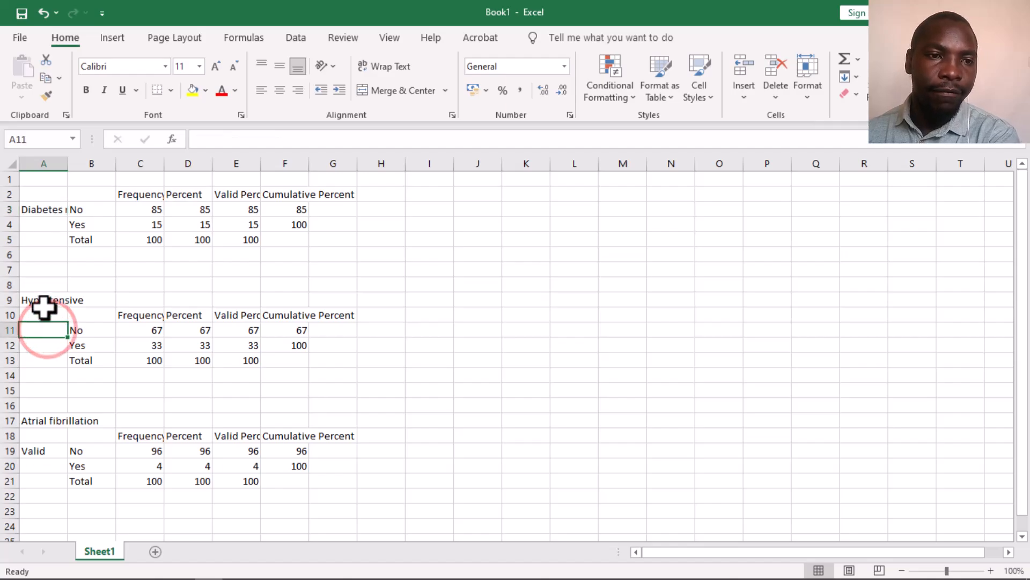
pyautogui.click(44, 301)
pyautogui.moveTo(44, 305); pyautogui.dragTo(40, 335)
# - Clear the Valid label in A19 and move the Atrial fibrillation title from A17 into that cell
pyautogui.scroll(-2, 42, 333)
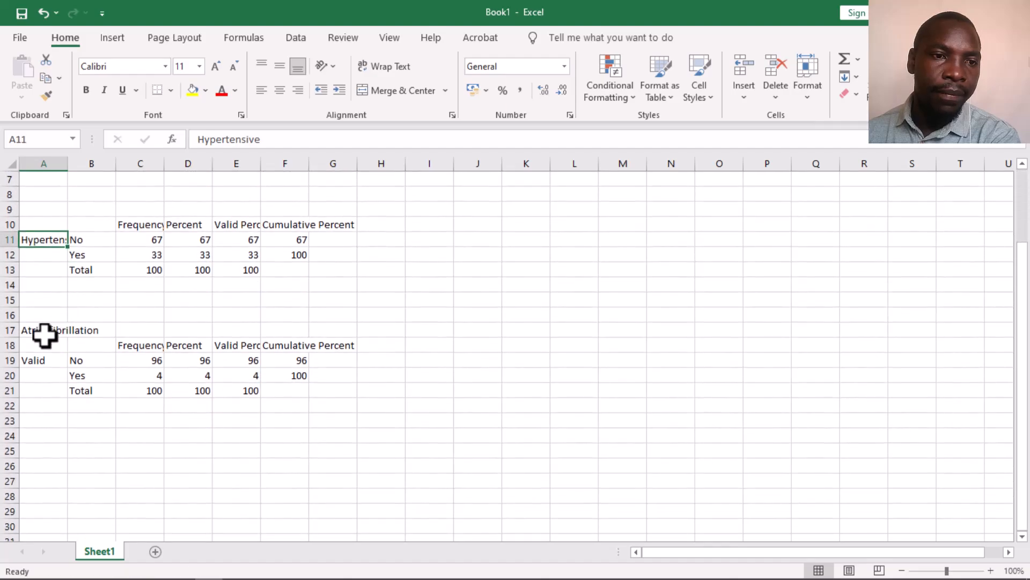
pyautogui.click(39, 360)
pyautogui.press('Delete')
pyautogui.click(44, 329)
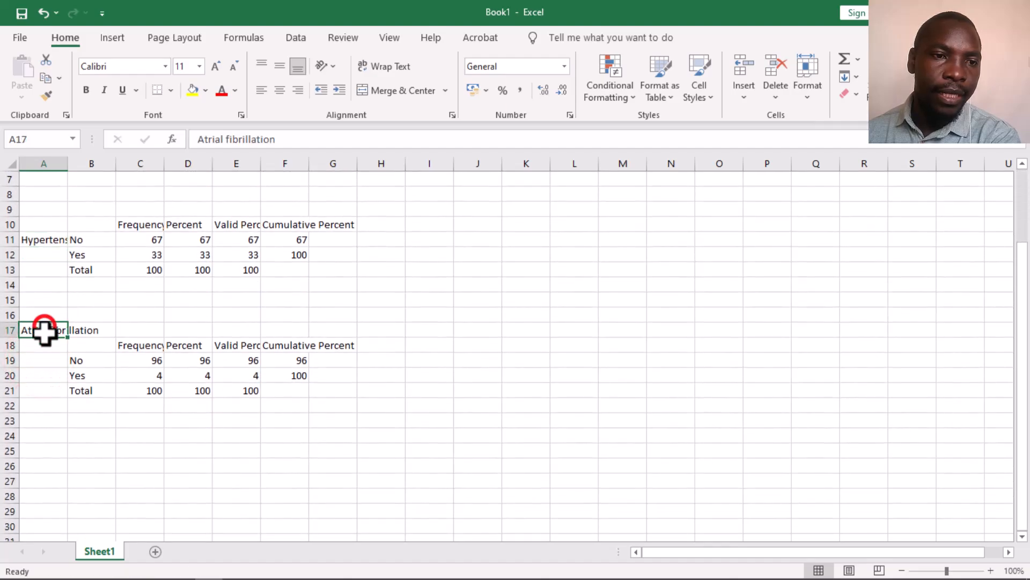
pyautogui.moveTo(46, 337); pyautogui.dragTo(40, 366)
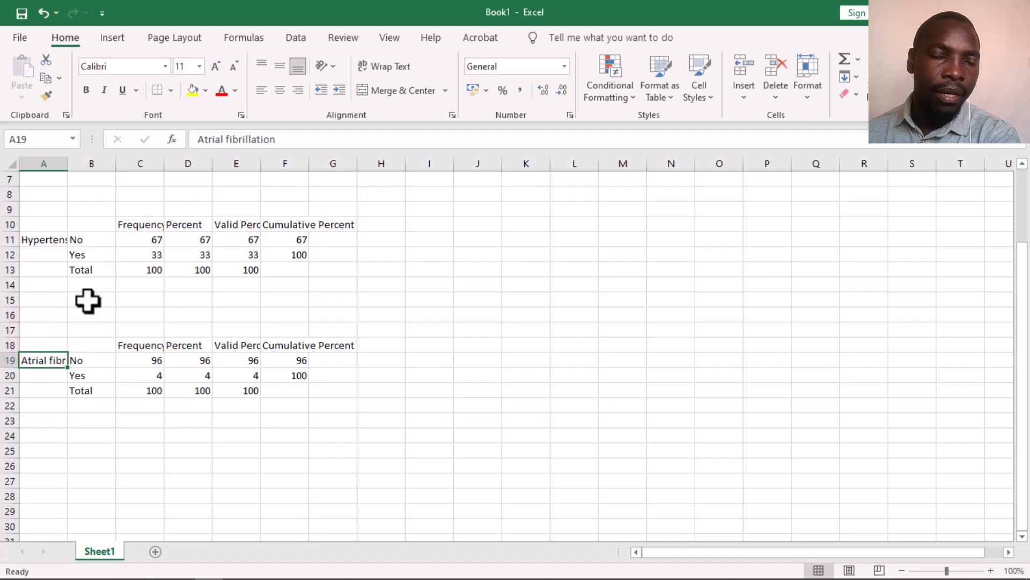
pyautogui.scroll(2, 102, 336)
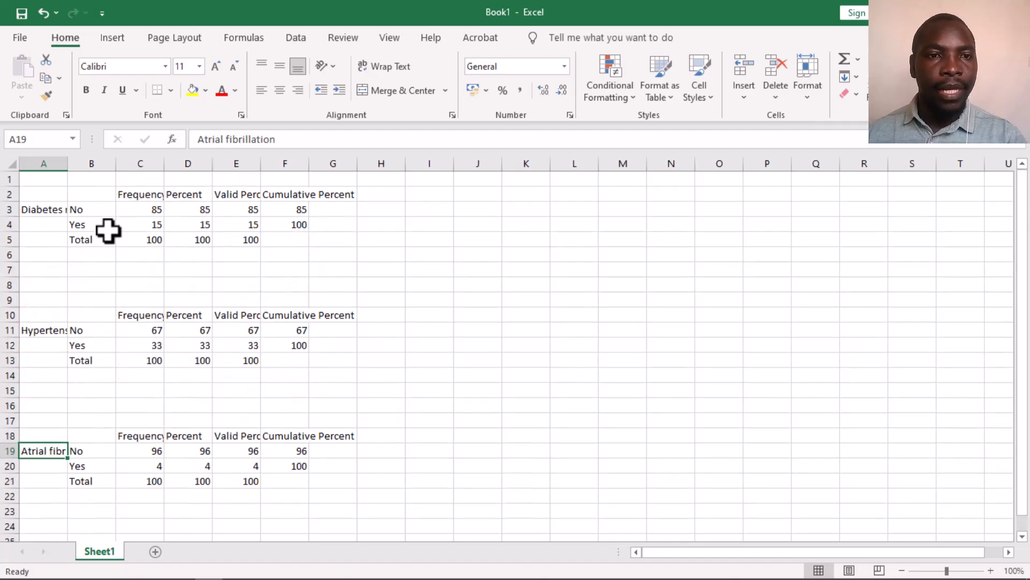
# - Delete rows 5 to 10 so the Hypertensive rows directly follow the Diabetes mellitus rows under the shared headings
pyautogui.click(135, 195)
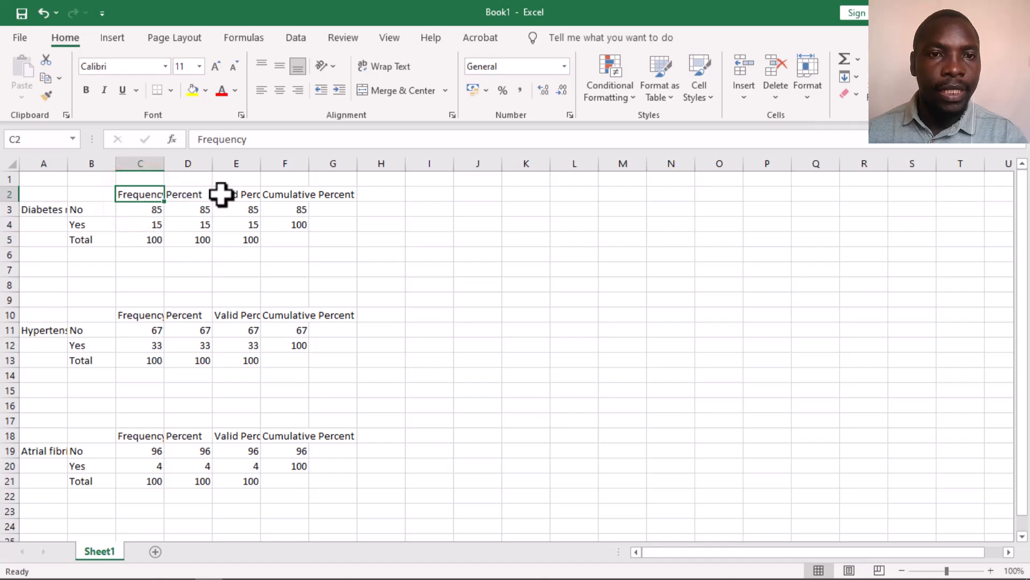
pyautogui.click(249, 195)
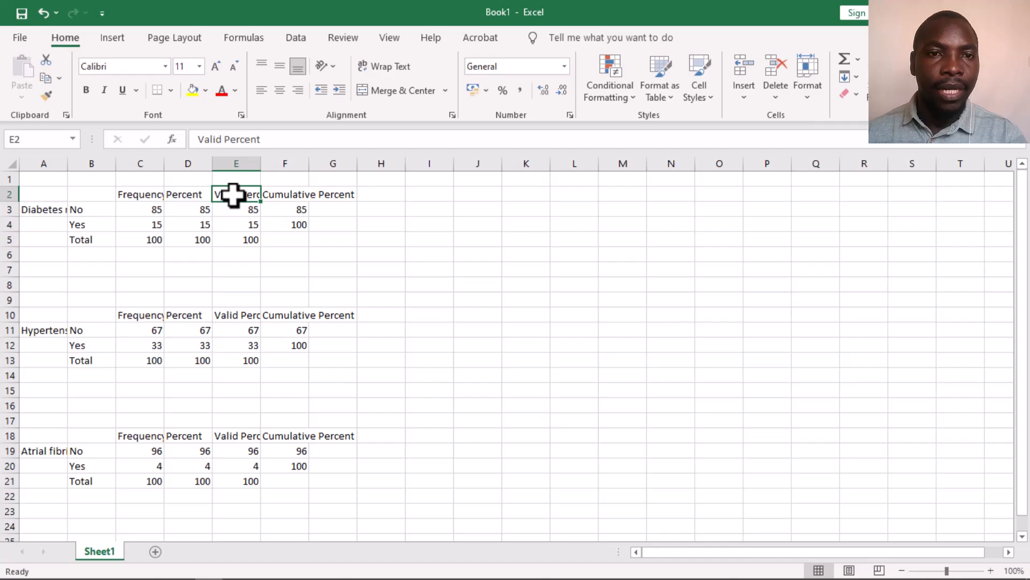
pyautogui.moveTo(11, 239); pyautogui.dragTo(13, 309)
pyautogui.rightClick(97, 288)
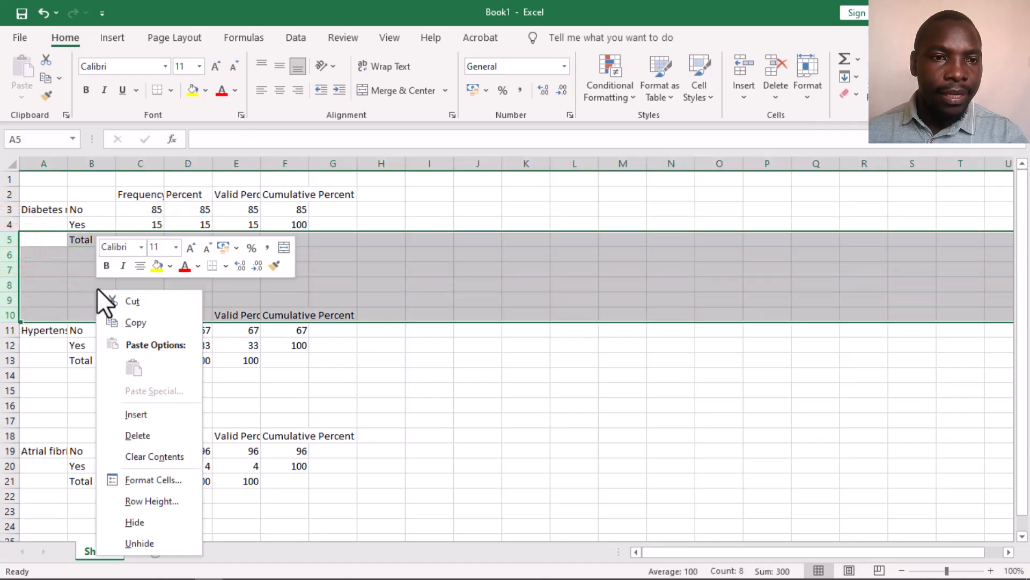
pyautogui.click(130, 441)
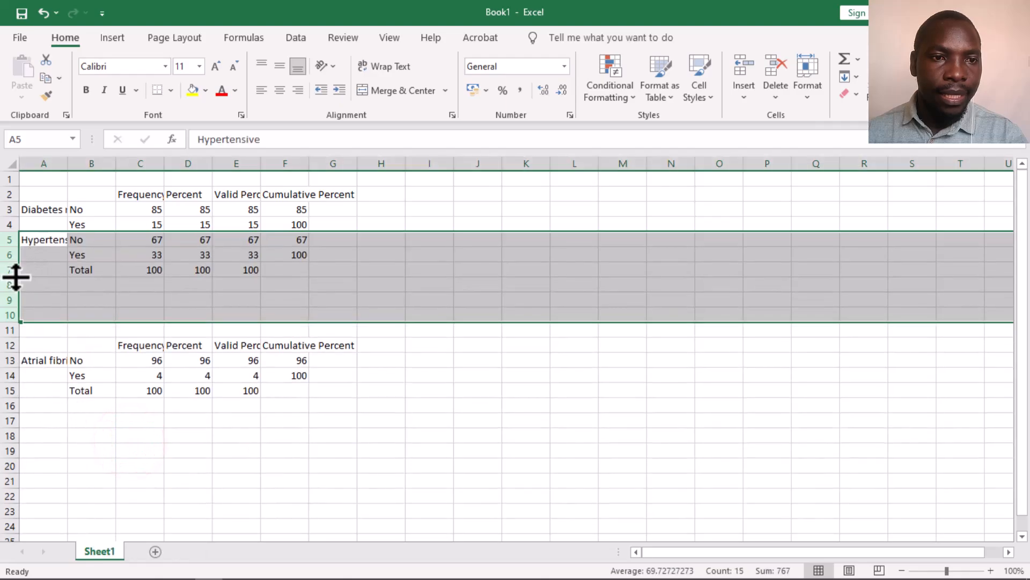
# - Delete rows 7 to 12 so the Atrial fibrillation rows directly follow the Hypertensive rows
pyautogui.moveTo(6, 271); pyautogui.dragTo(9, 341)
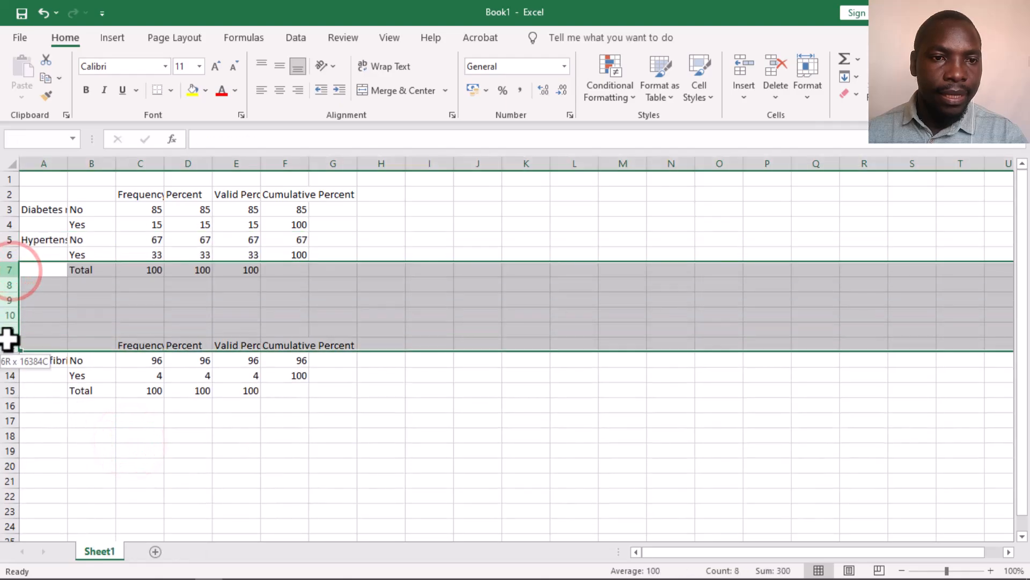
pyautogui.rightClick(74, 326)
pyautogui.click(118, 204)
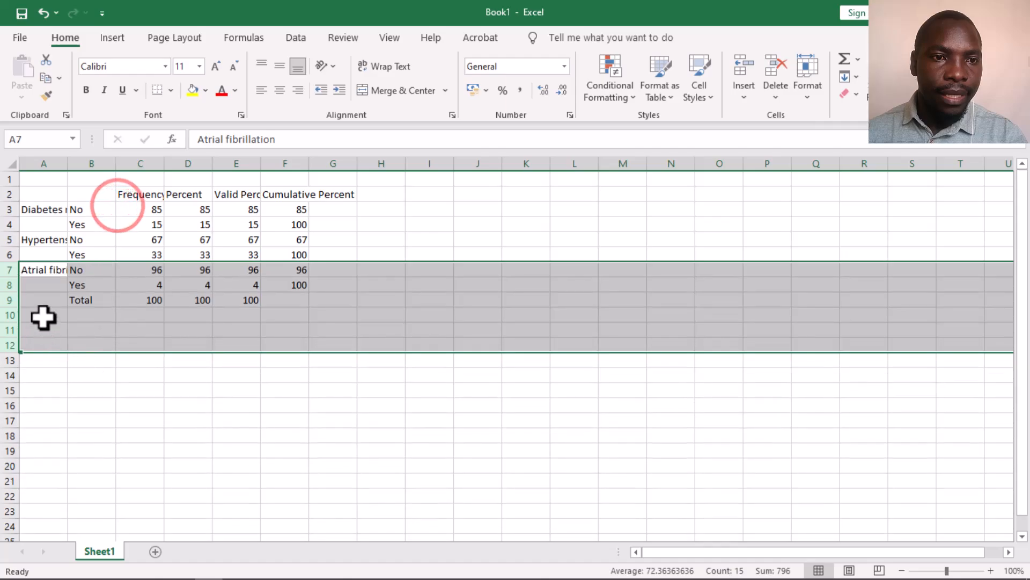
# - Delete rows 9 to 12, removing the Total row below the Atrial fibrillation rows
pyautogui.moveTo(4, 299); pyautogui.dragTo(27, 349)
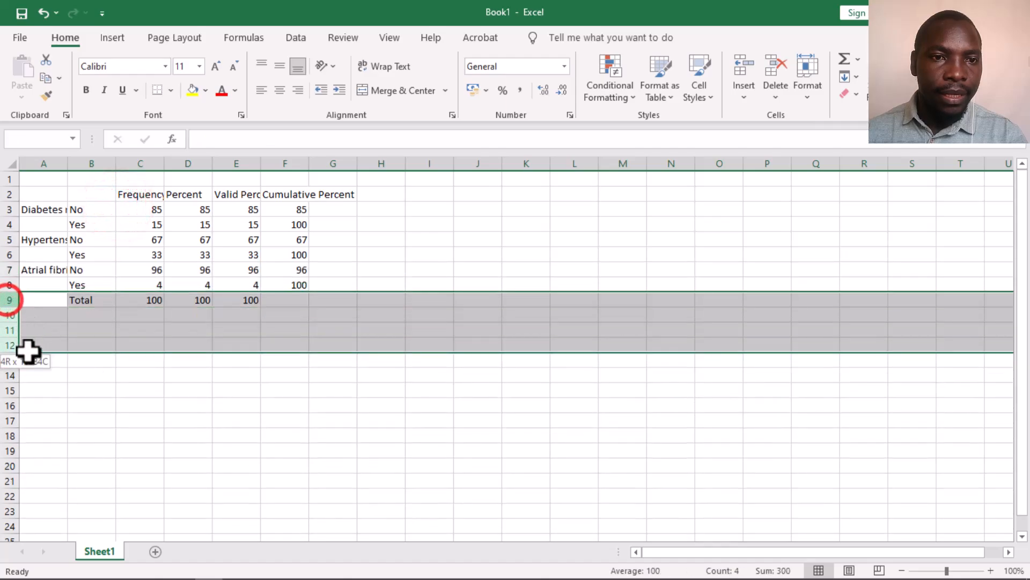
pyautogui.rightClick(102, 322)
pyautogui.click(146, 212)
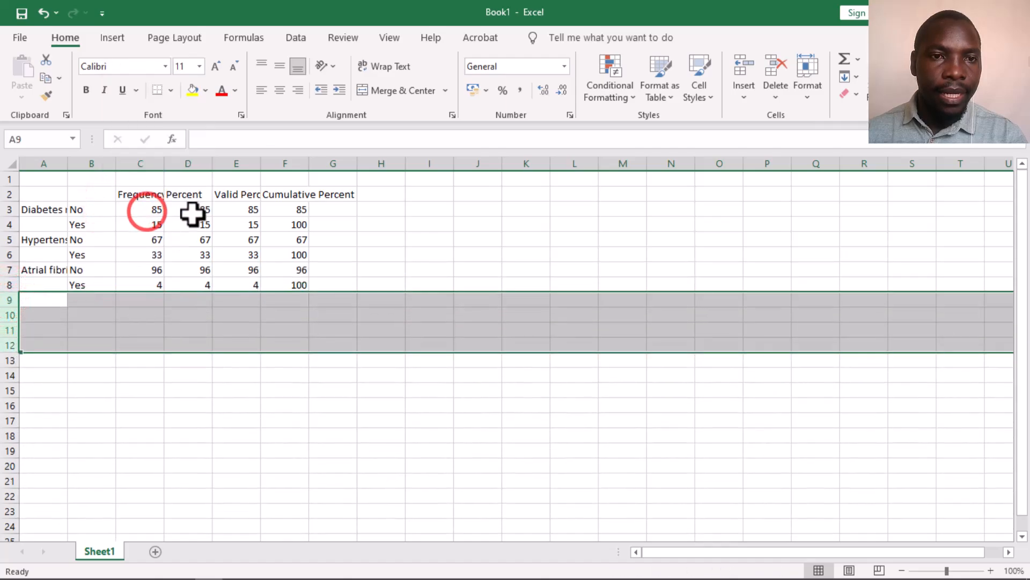
# - Delete the plain Percent column and the Cumulative Percent column, keeping Frequency and Valid Percent
pyautogui.click(193, 162)
pyautogui.rightClick(194, 160)
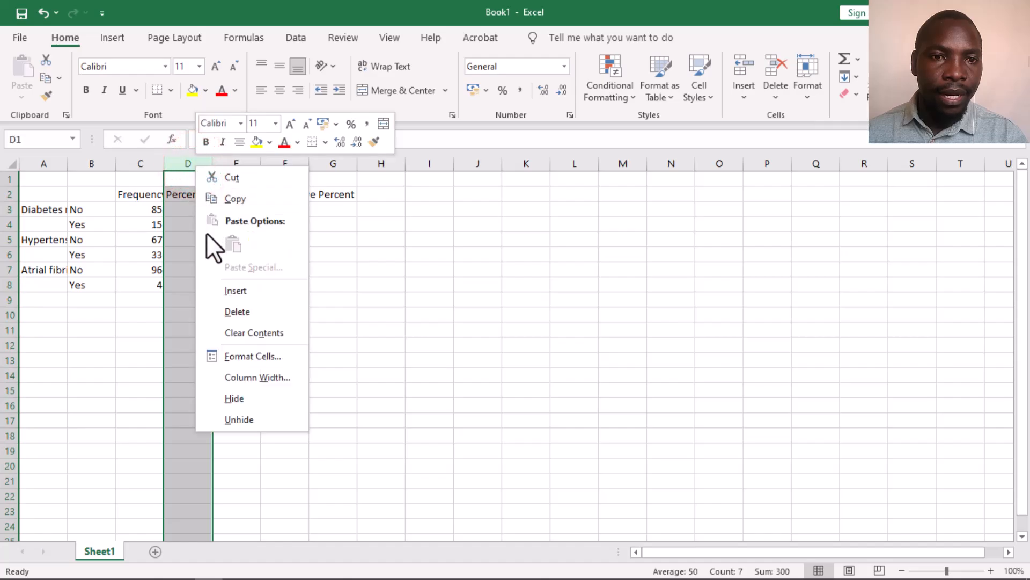
pyautogui.click(234, 308)
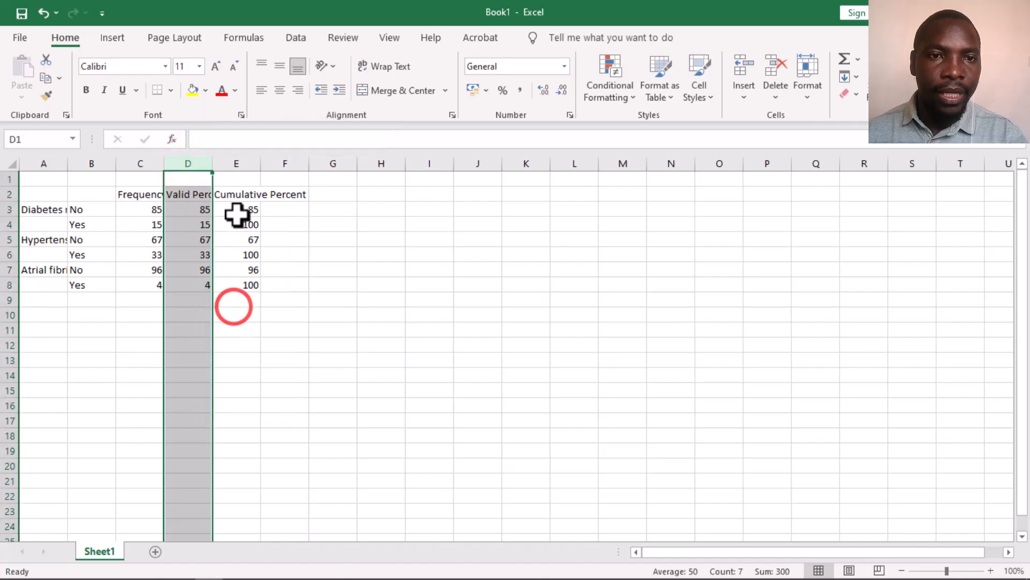
pyautogui.click(245, 160)
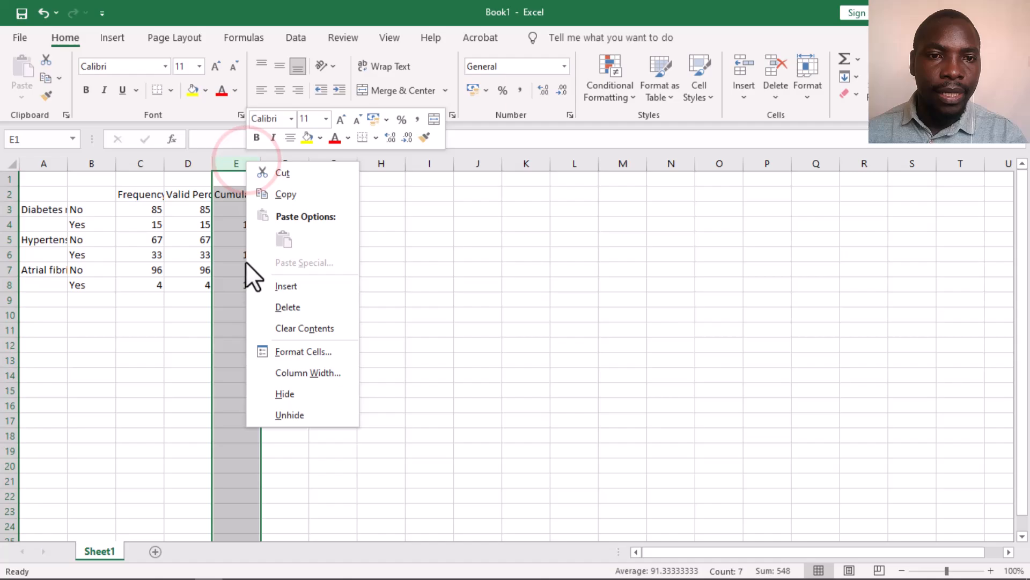
pyautogui.click(292, 309)
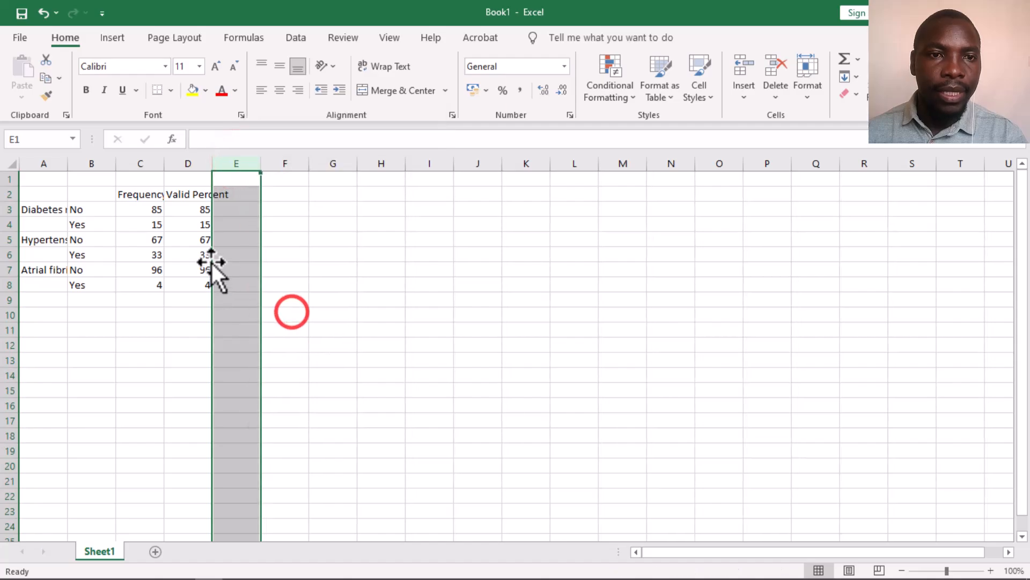
# - Shorten the Valid Percent heading in D2 to Percent
pyautogui.click(193, 195)
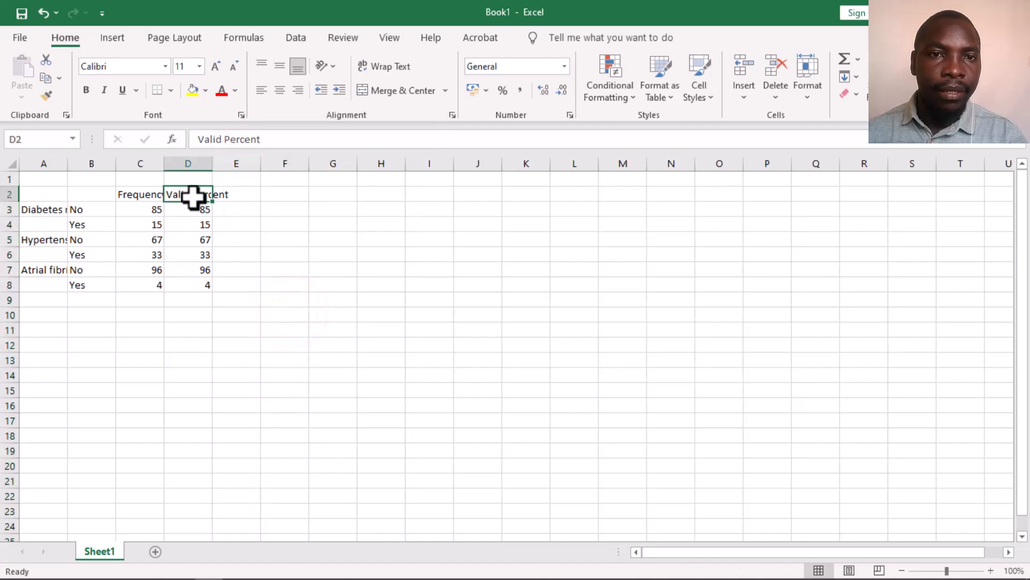
pyautogui.click(222, 139)
pyautogui.press('BackSpace')
pyautogui.press('BackSpace')
pyautogui.press('BackSpace')
pyautogui.press('BackSpace')
pyautogui.press('BackSpace')
pyautogui.press('BackSpace')
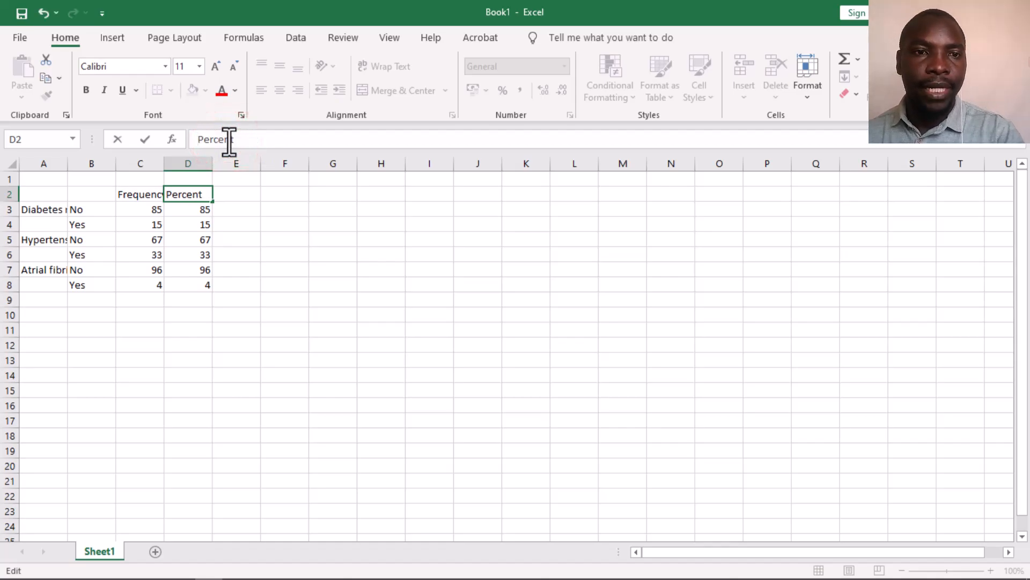
pyautogui.click(188, 256)
# - Enter the heading Variable in A2 and widen column A to fit the variable names
pyautogui.click(44, 194)
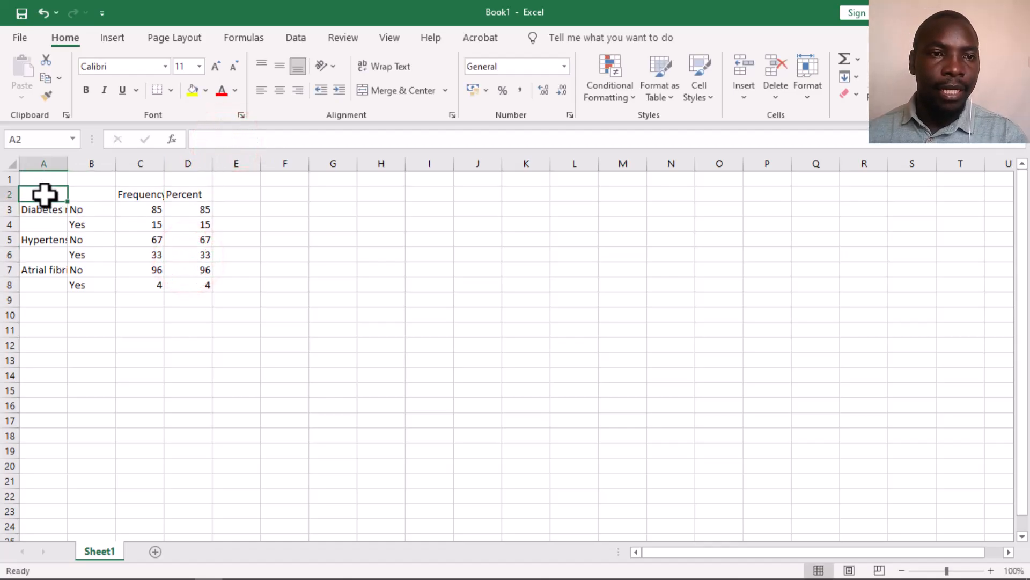
pyautogui.write('Va')
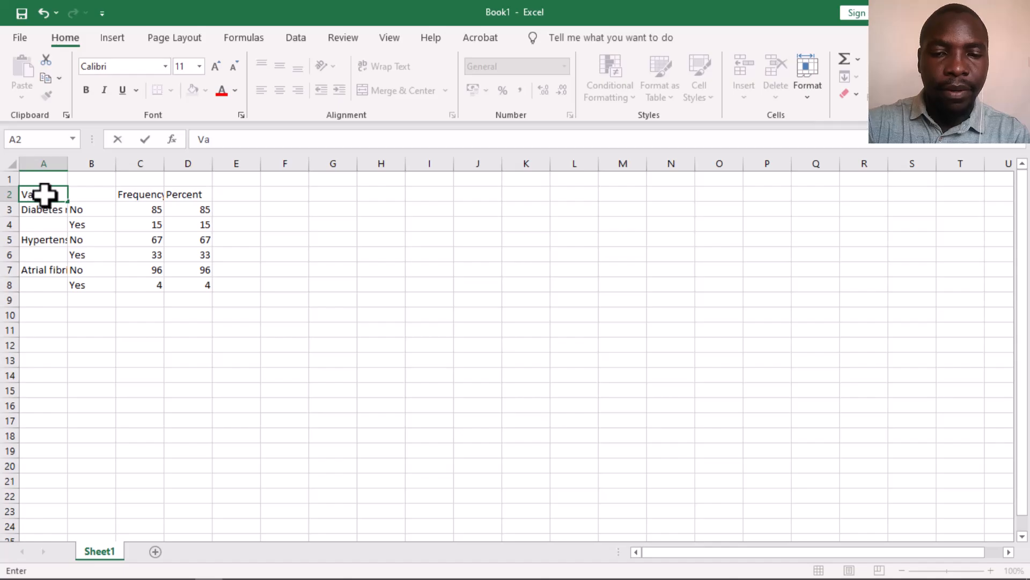
pyautogui.write('riables')
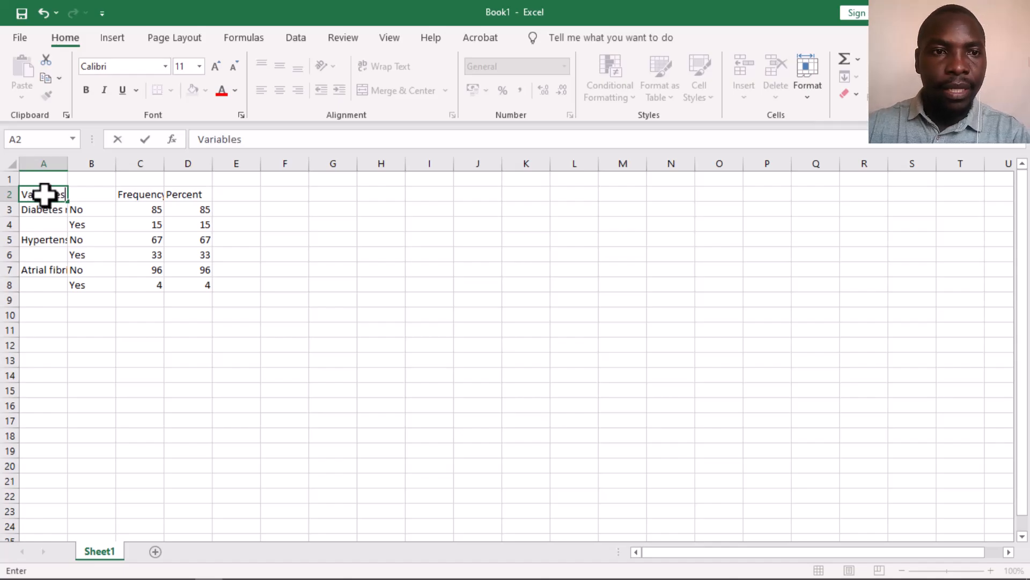
pyautogui.press('BackSpace')
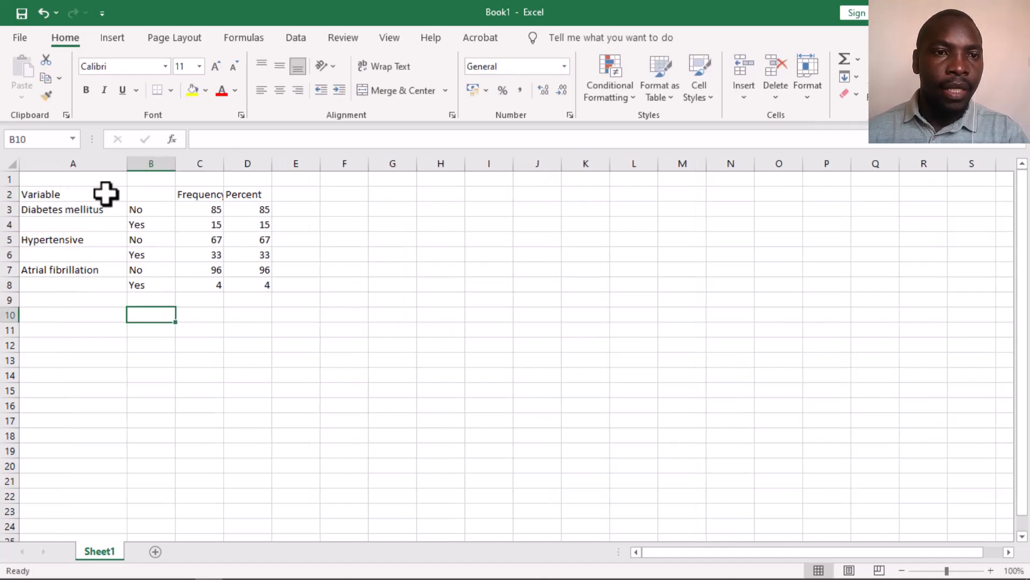
# - Copy the combined table in A2:D8 and paste it into the blank Word document
pyautogui.moveTo(50, 195); pyautogui.dragTo(250, 287)
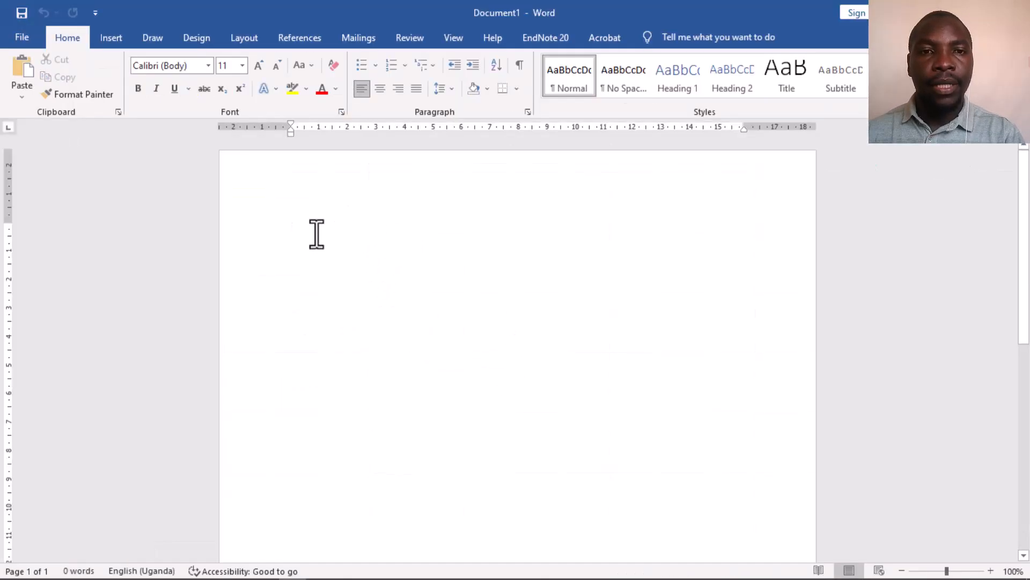
pyautogui.write('Variable\t\tFrequency\tPercent Diabetes mellitus\tNo\t85\t85 \tYes\t15\t15 Hypertensive\tNo\t67\t67 \tYes\t33\t33 Atrial fibrillation\tNo\t96\t96 \tYes\t4\t4')
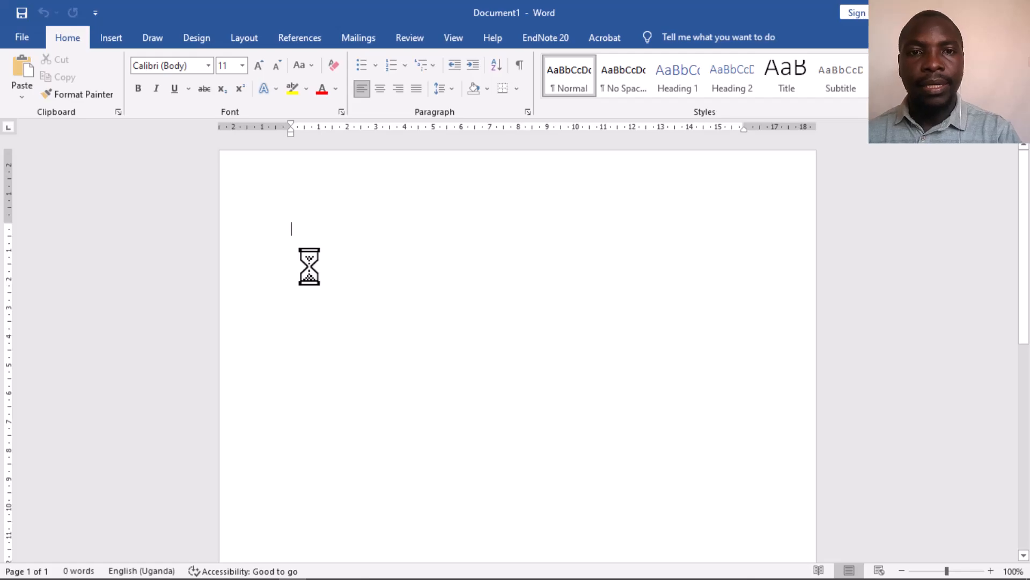
# - Apply all borders to the pasted table and autofit it to the window width
pyautogui.click(285, 214)
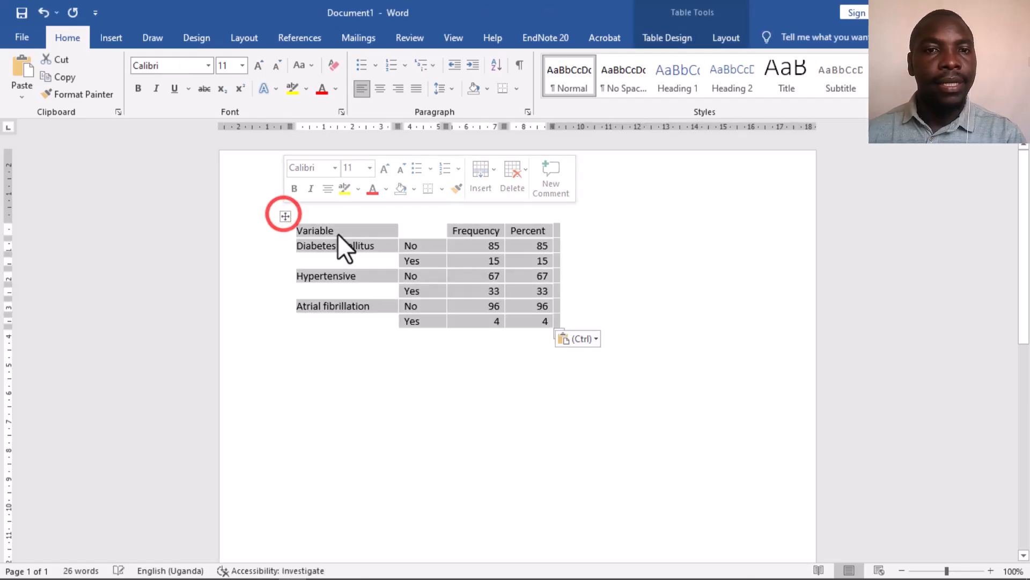
pyautogui.click(435, 185)
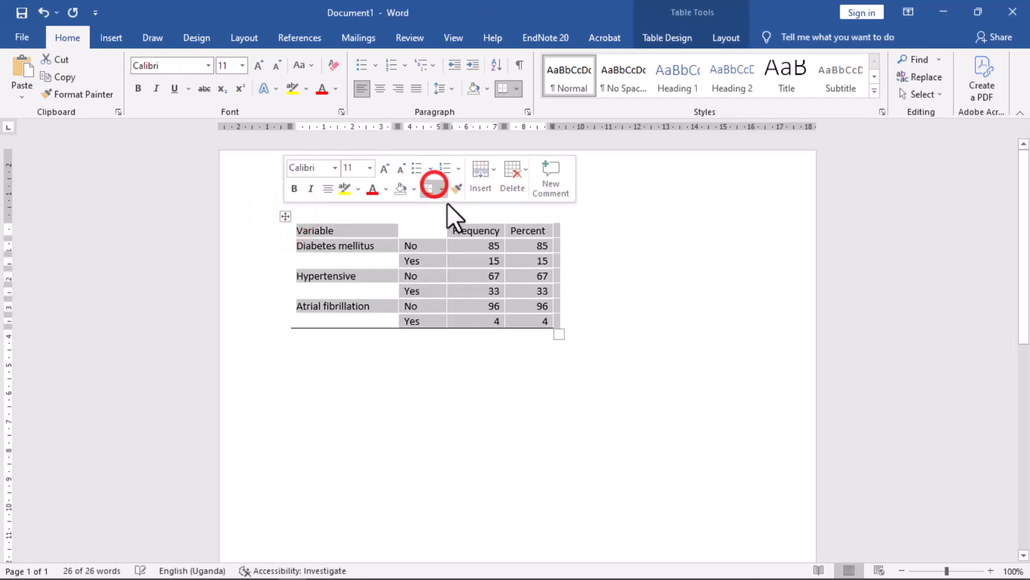
pyautogui.click(441, 298)
pyautogui.rightClick(419, 270)
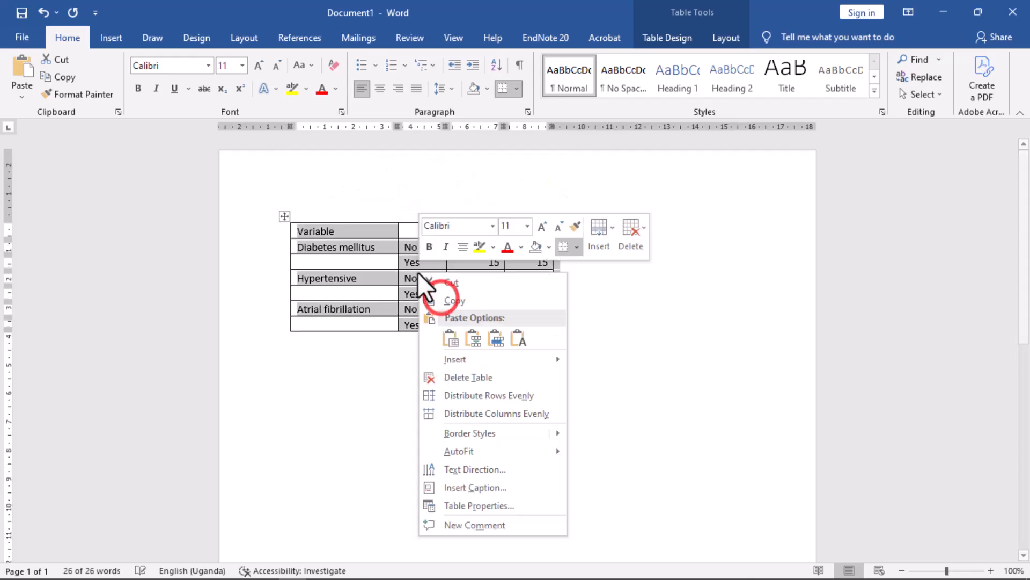
pyautogui.click(461, 451)
pyautogui.click(612, 470)
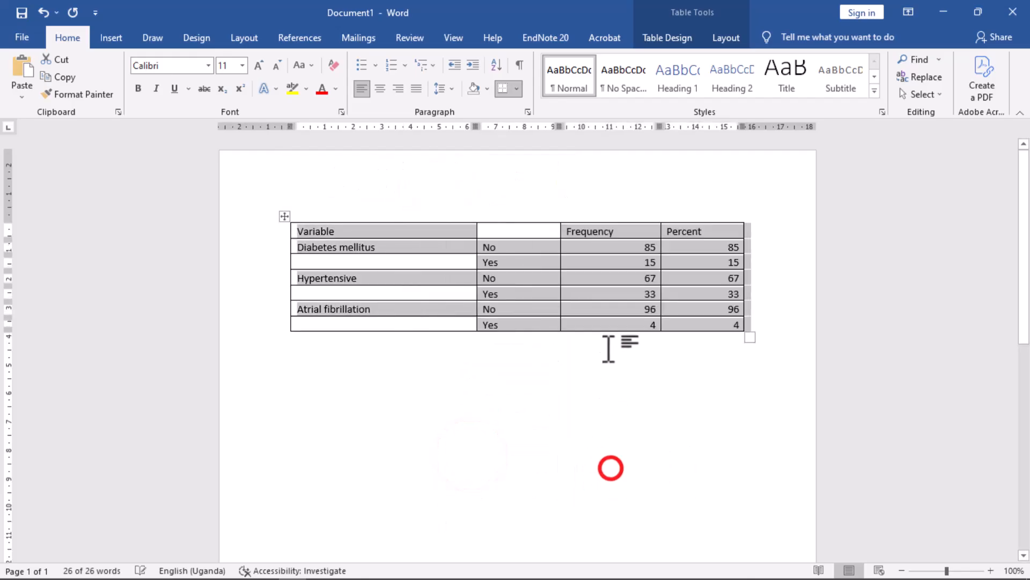
# - Set the whole table's font to Times New Roman and make the header row bold
pyautogui.click(209, 65)
pyautogui.write('Times New Roman')
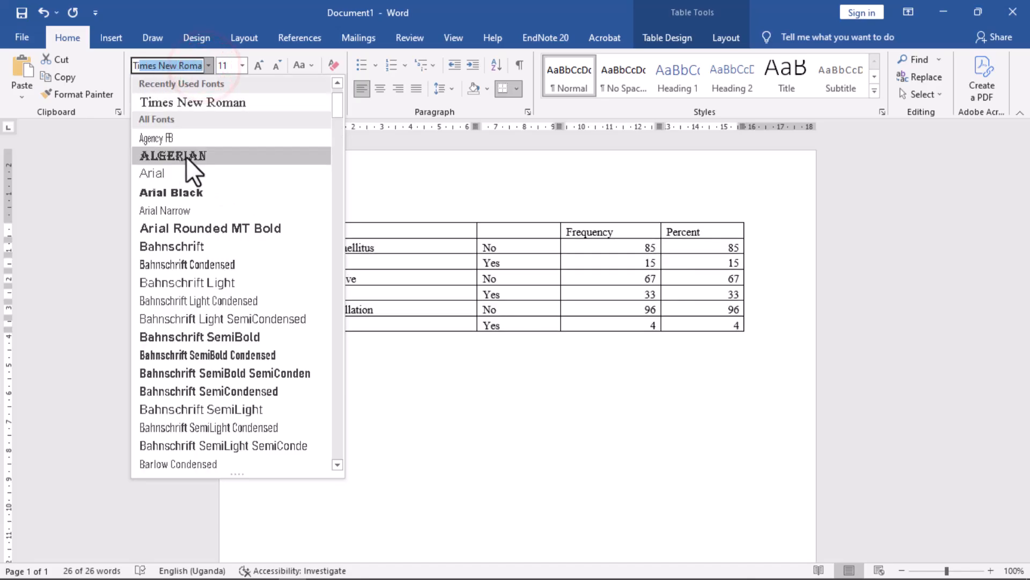
pyautogui.press('Return')
pyautogui.click(259, 232)
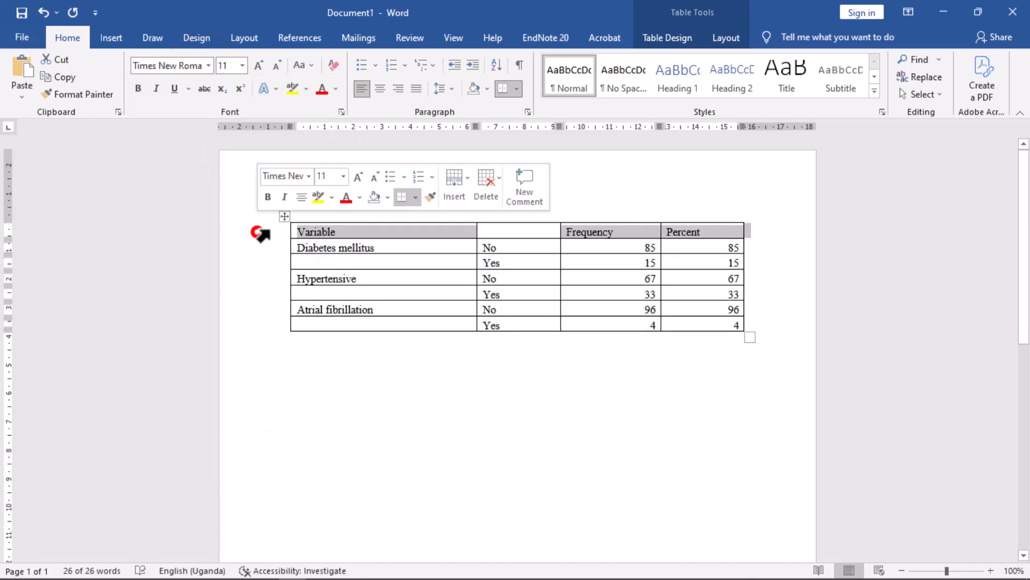
pyautogui.click(267, 196)
pyautogui.click(352, 301)
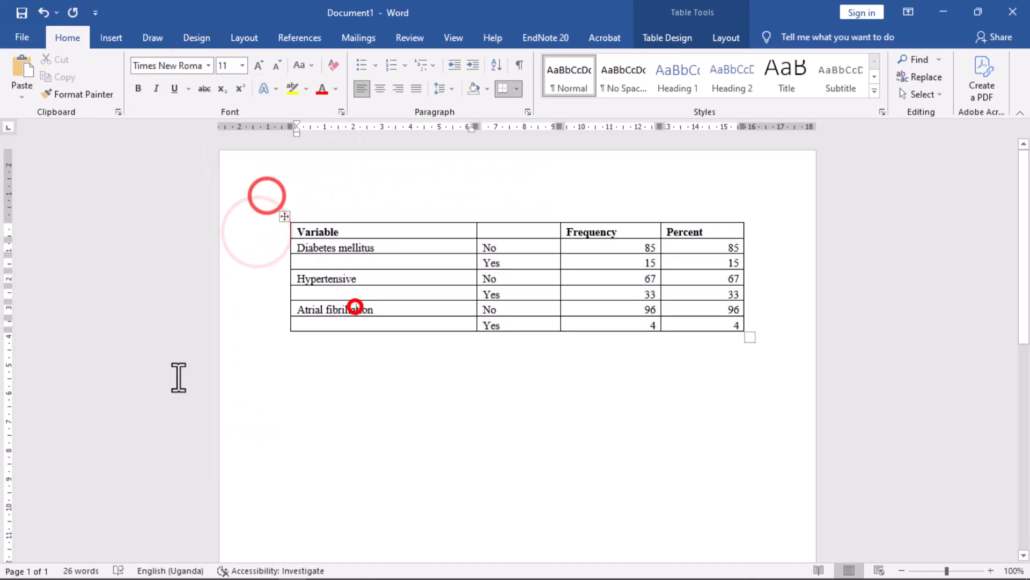
# - Remove all borders from the whole table, and add only a bottom border and a top border
pyautogui.click(283, 215)
pyautogui.click(516, 88)
pyautogui.click(526, 181)
pyautogui.click(516, 89)
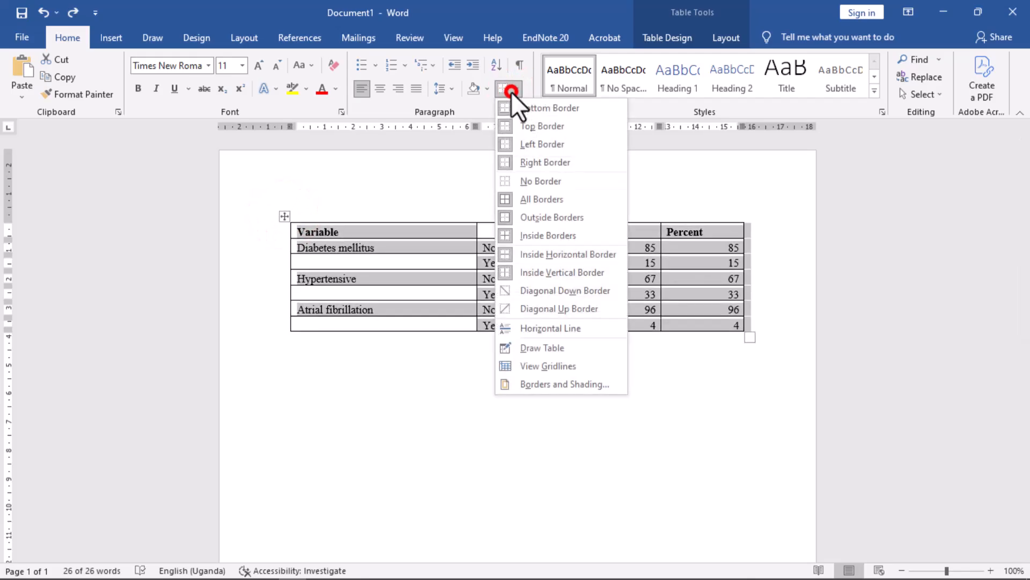
pyautogui.click(531, 181)
pyautogui.click(515, 89)
pyautogui.click(515, 107)
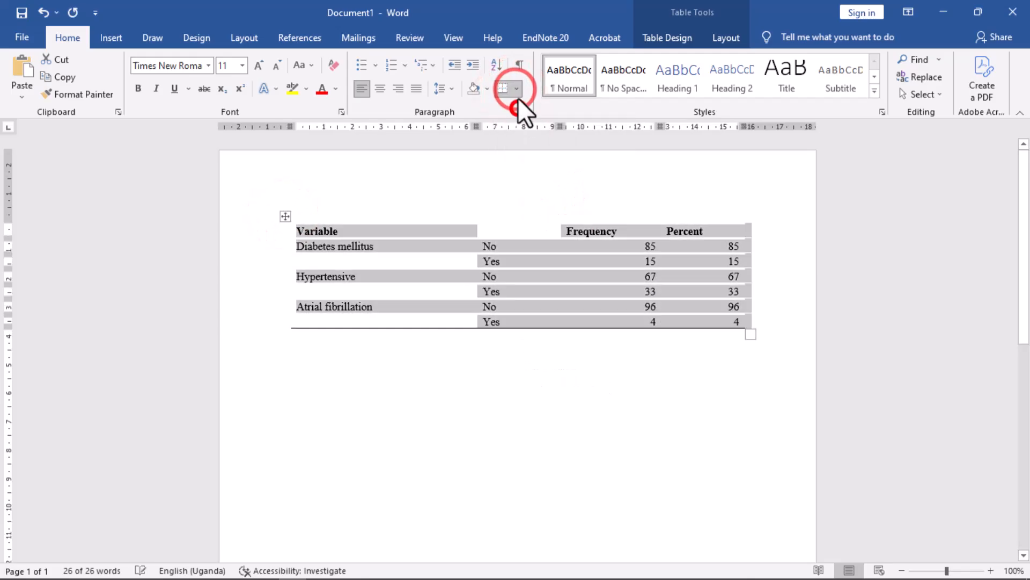
pyautogui.click(515, 89)
pyautogui.click(516, 124)
# - Add a bottom border beneath the header row containing Variable, Frequency and Percent
pyautogui.click(266, 239)
pyautogui.click(262, 228)
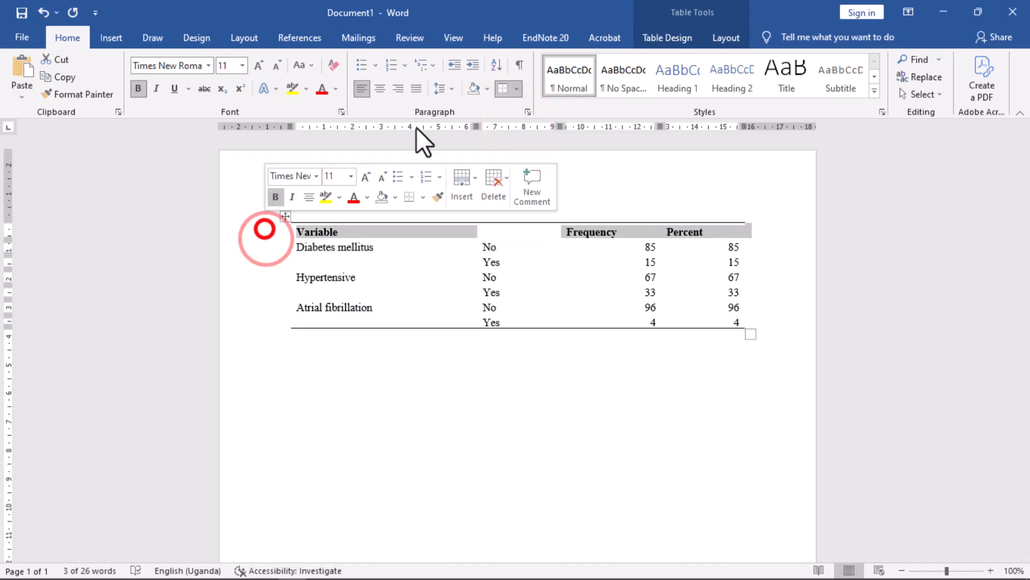
pyautogui.click(516, 90)
pyautogui.click(520, 110)
pyautogui.click(478, 355)
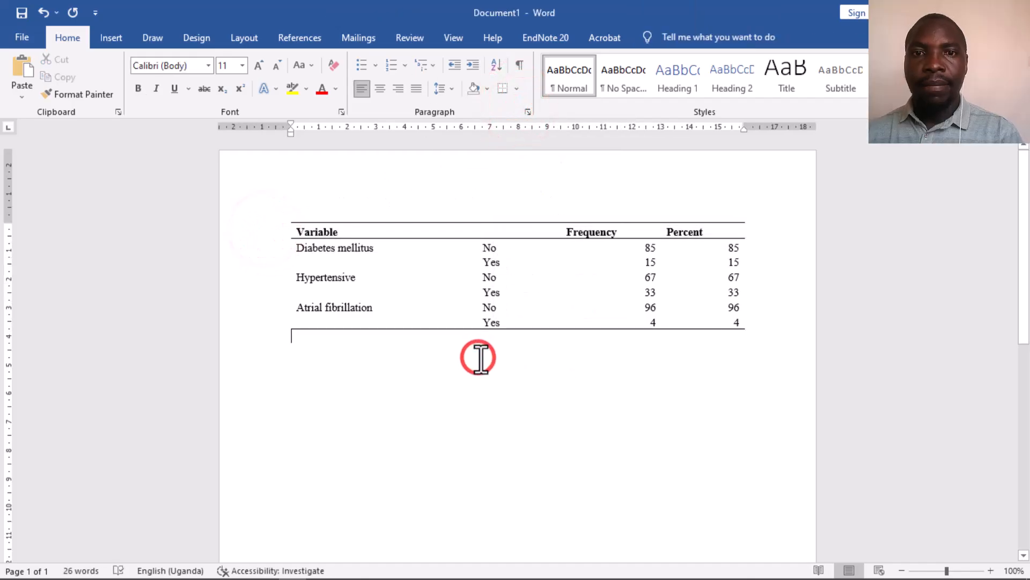